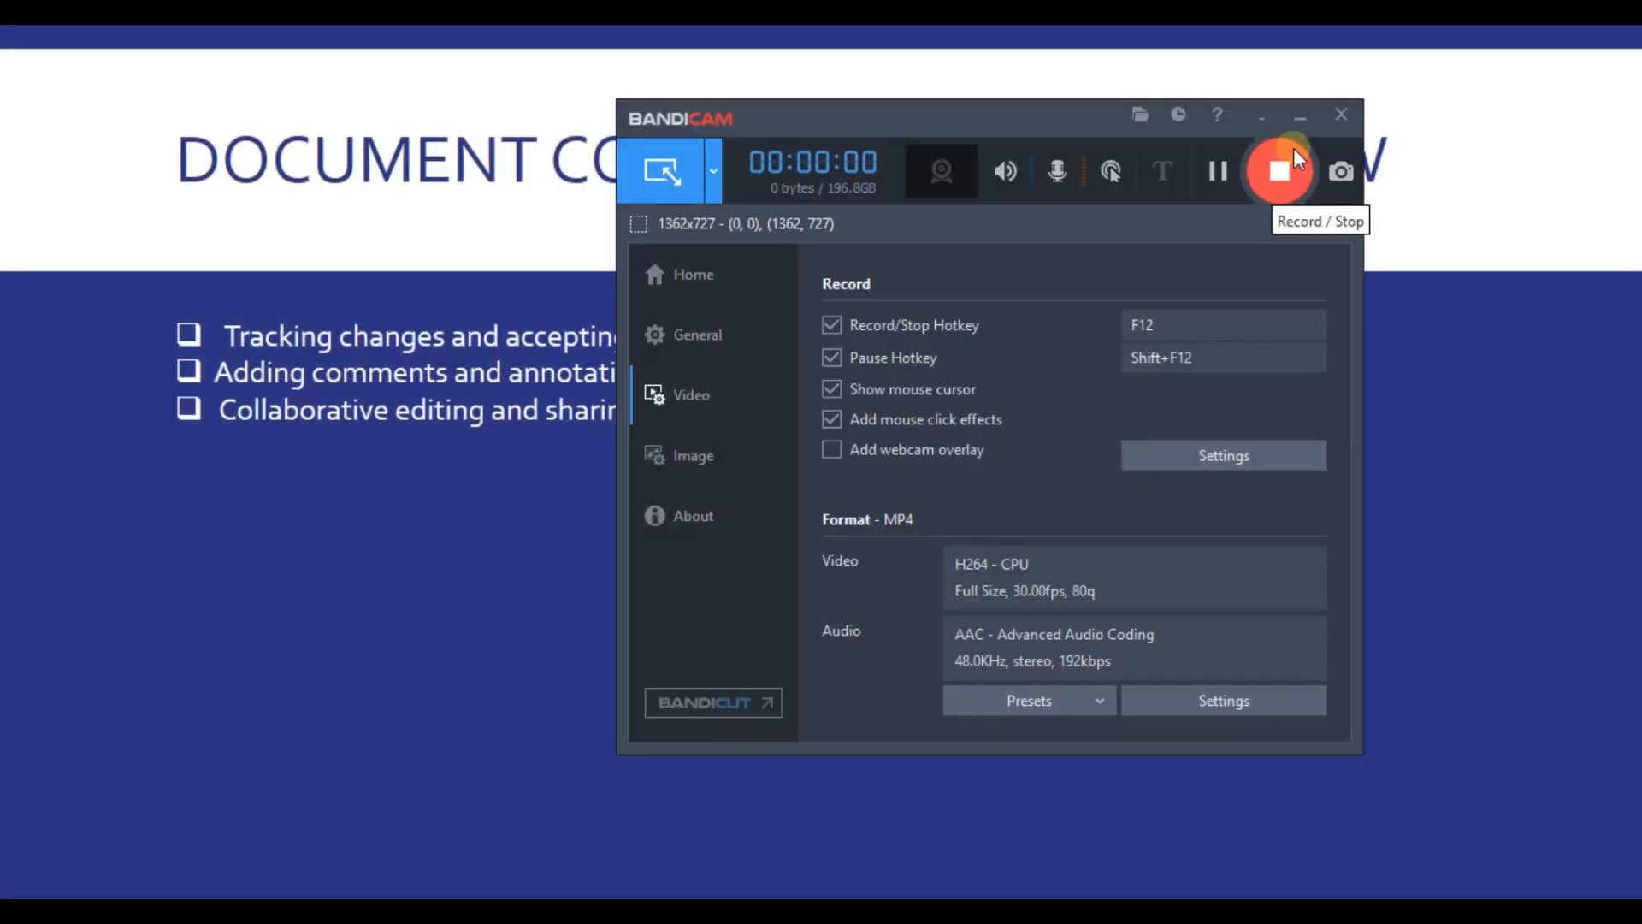
Open the practice document from the desktop in Word and look through its cover and first pages
left_click(1302, 124)
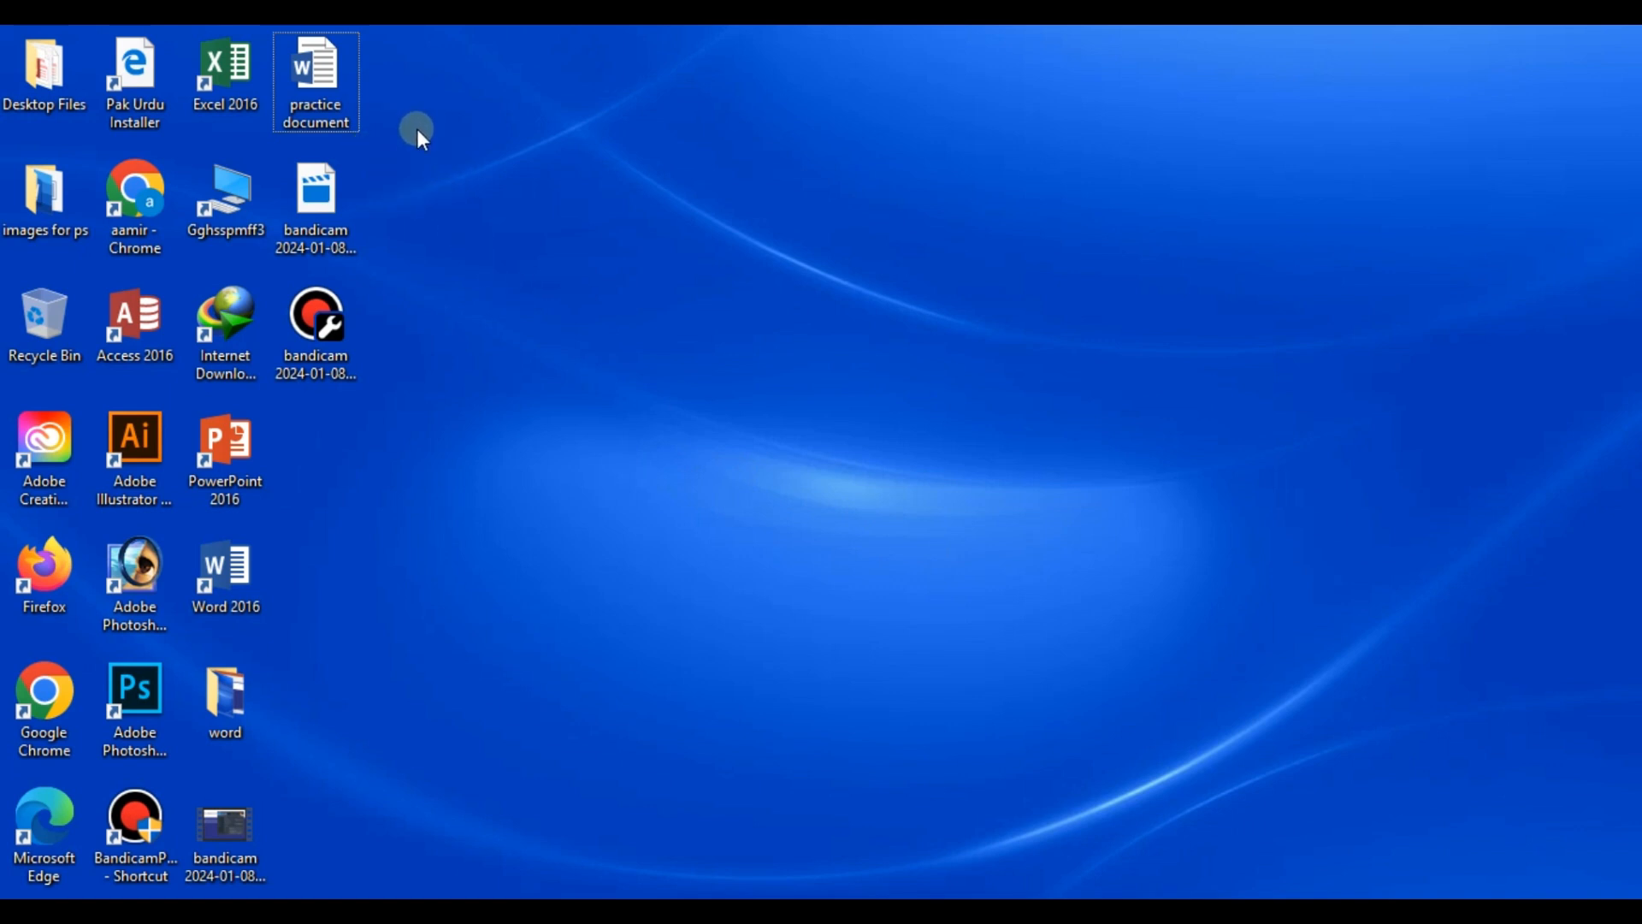
double_click(327, 75)
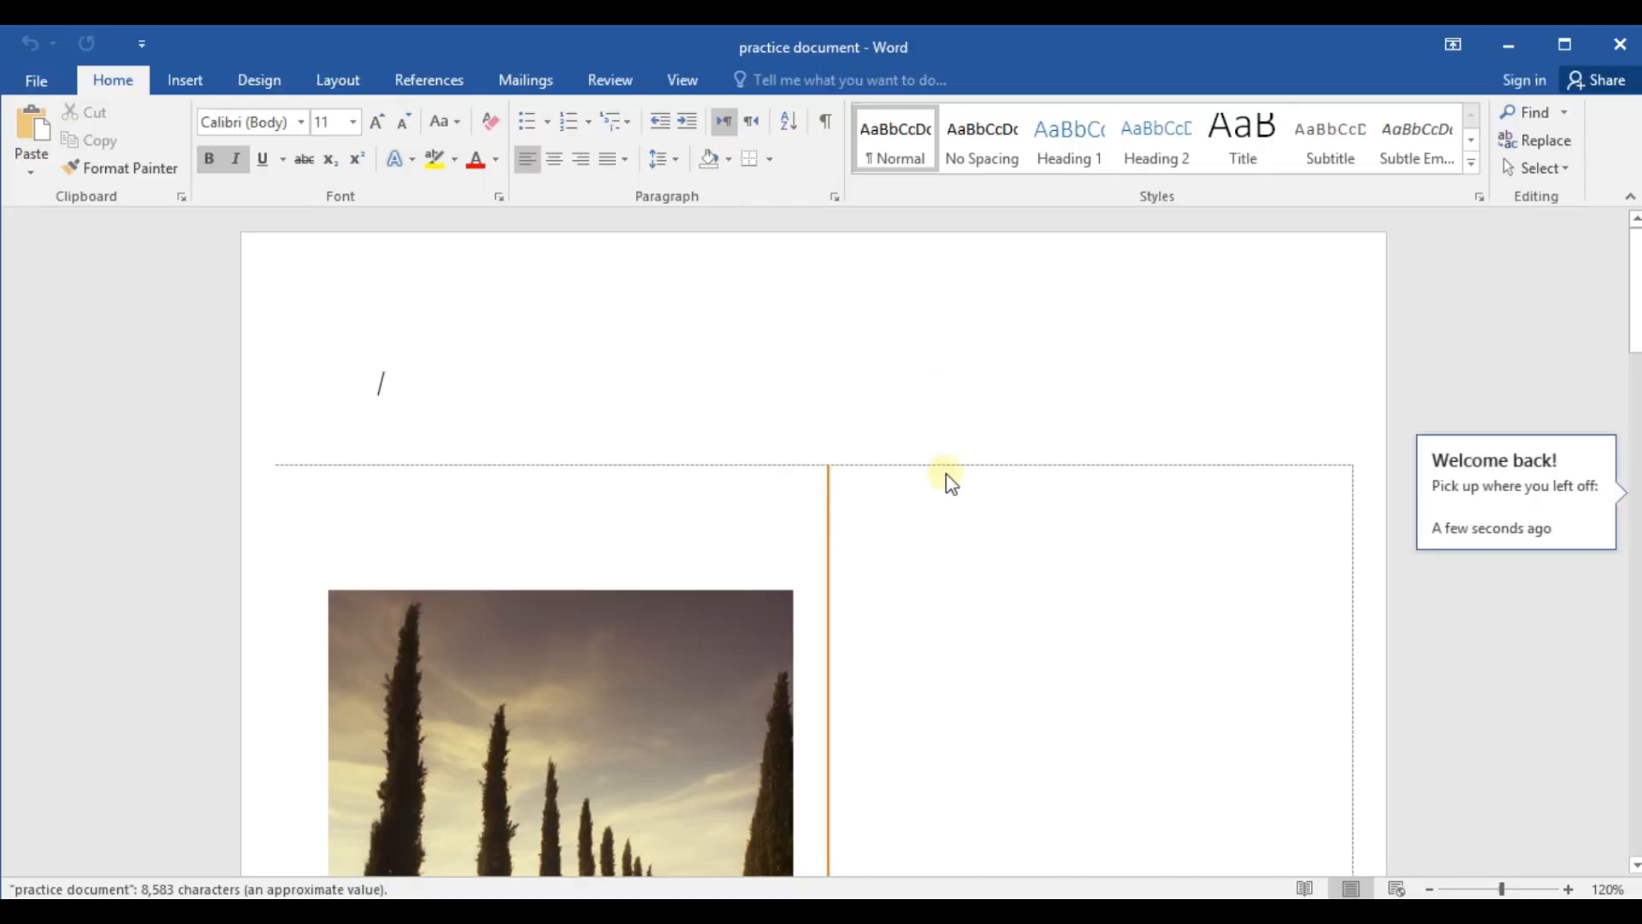
scroll(952, 483, "down", 20)
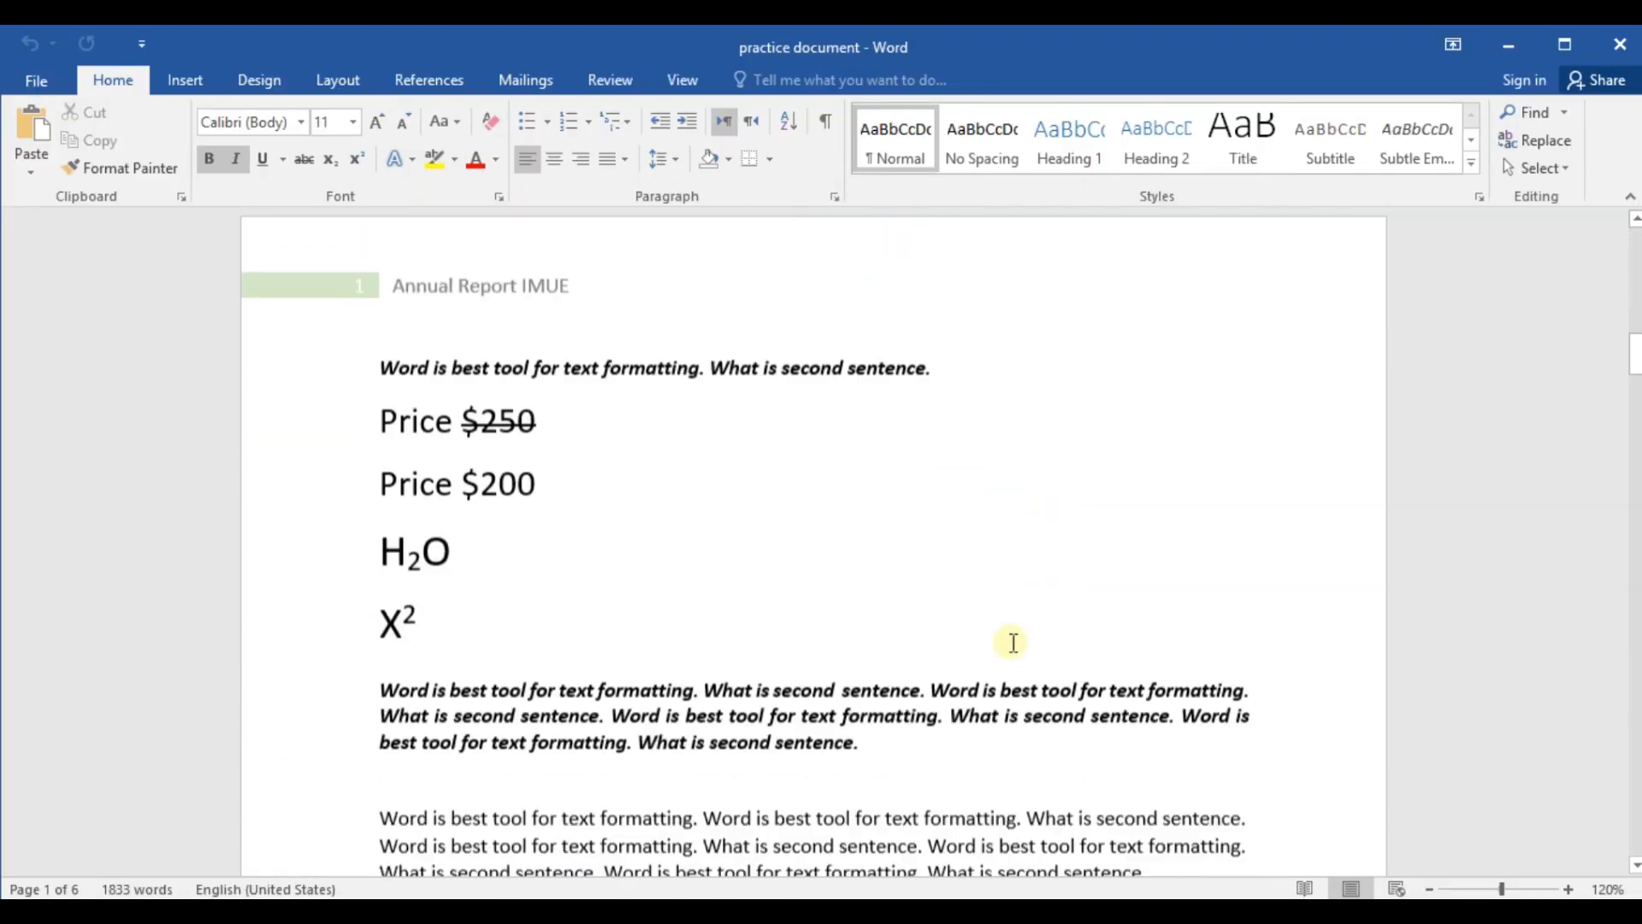
scroll(1013, 642, "down", 12)
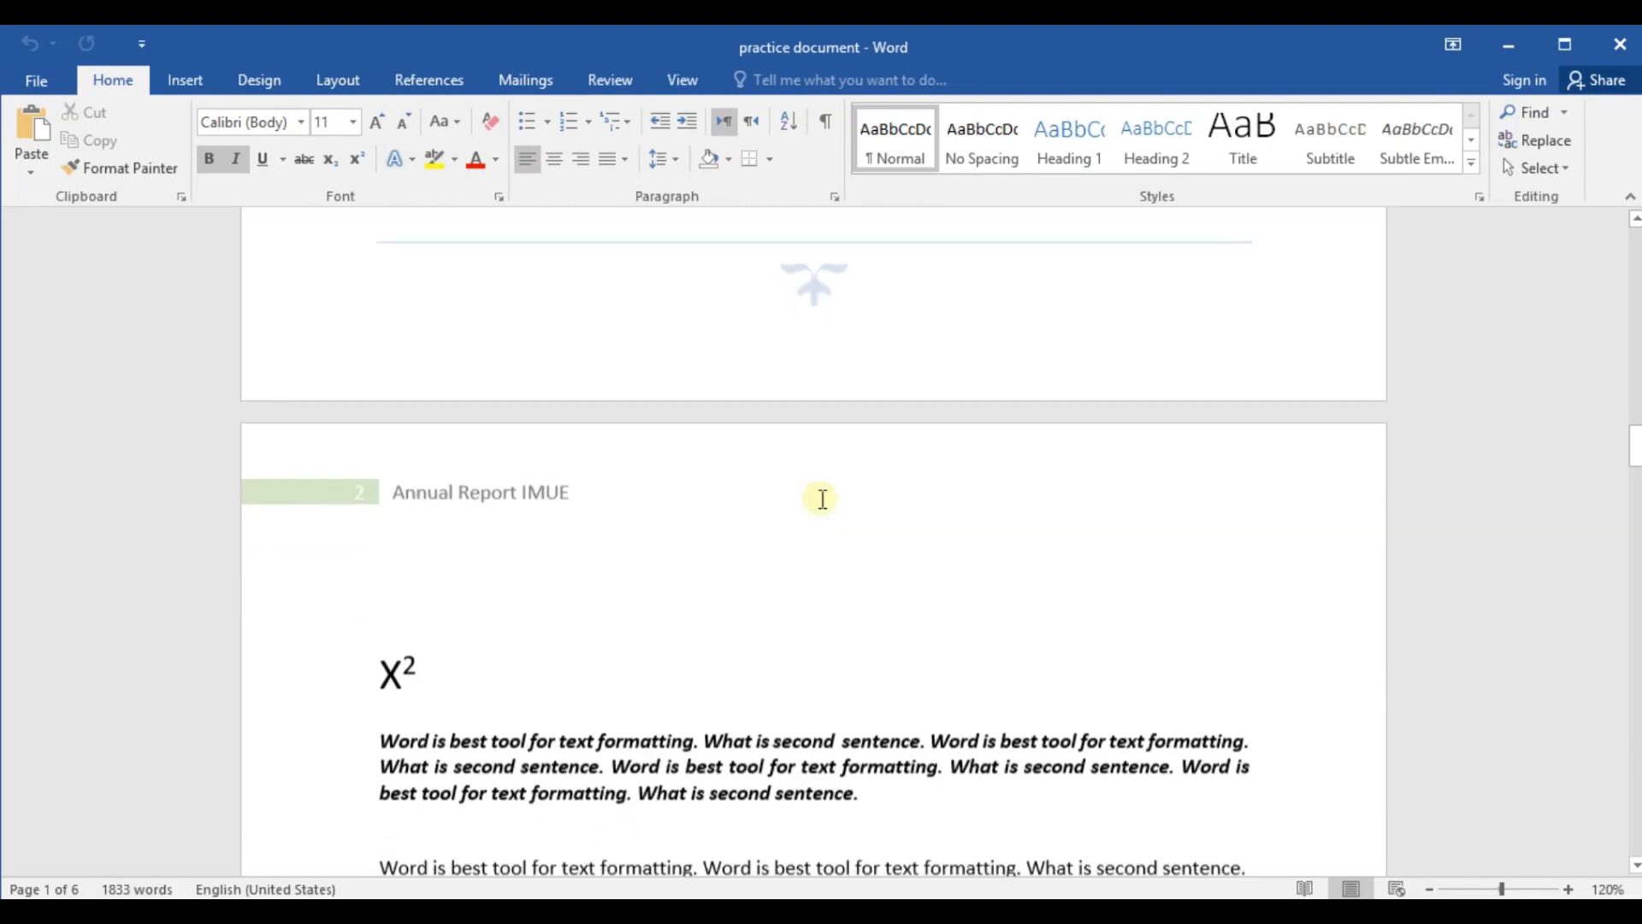
scroll(823, 499, "up", 20)
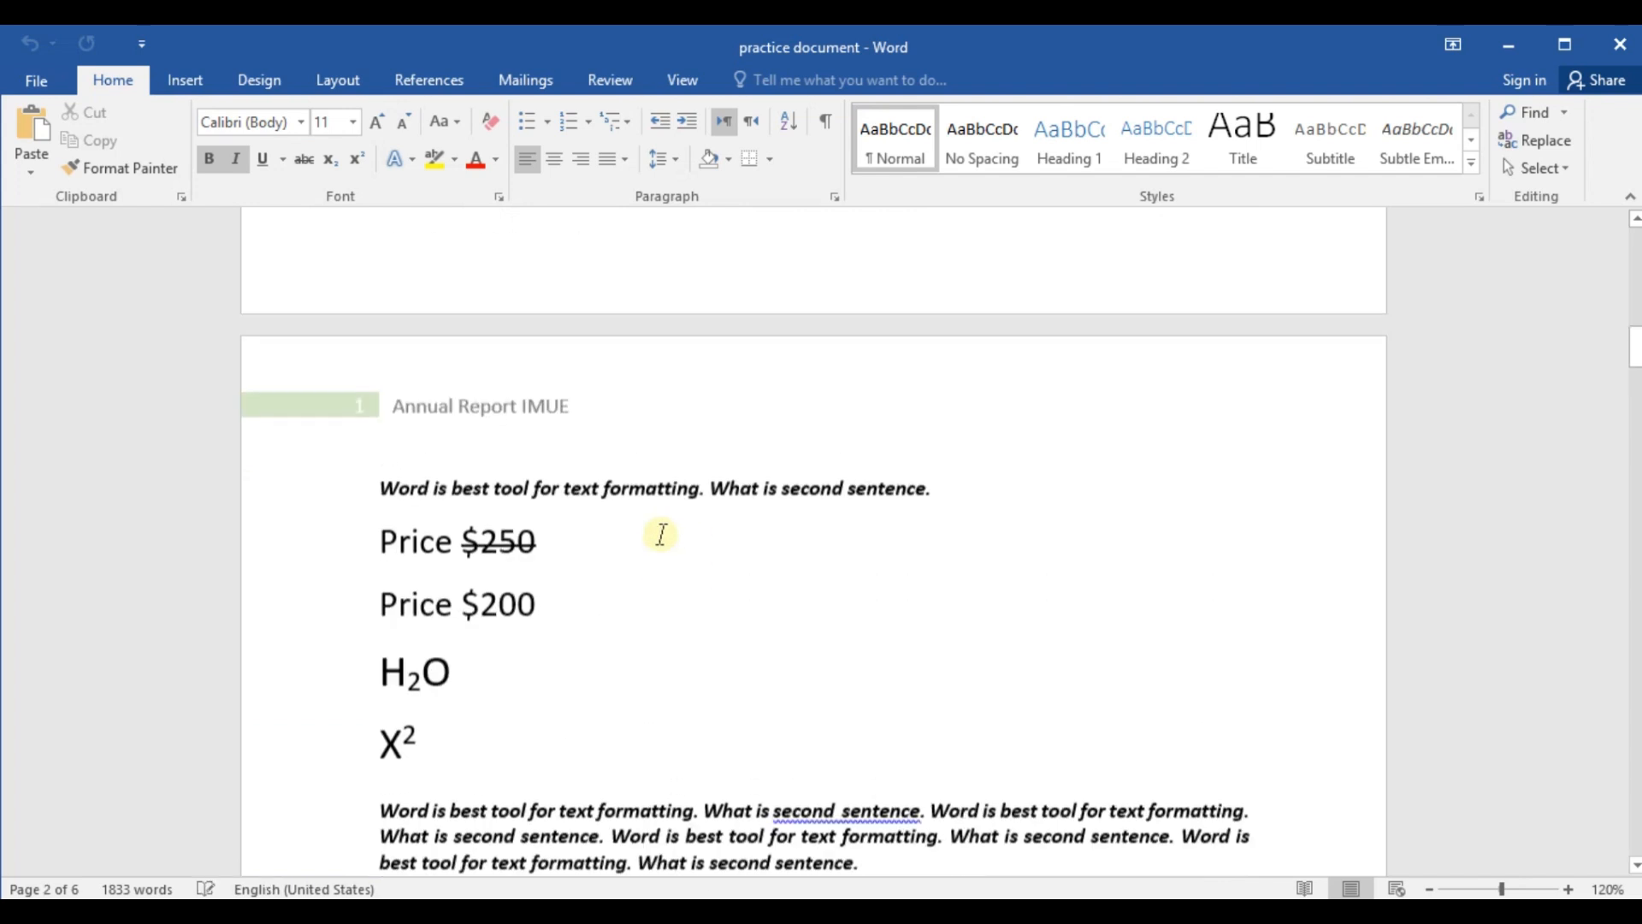
scroll(661, 535, "up", 1)
scroll(707, 604, "up", 12)
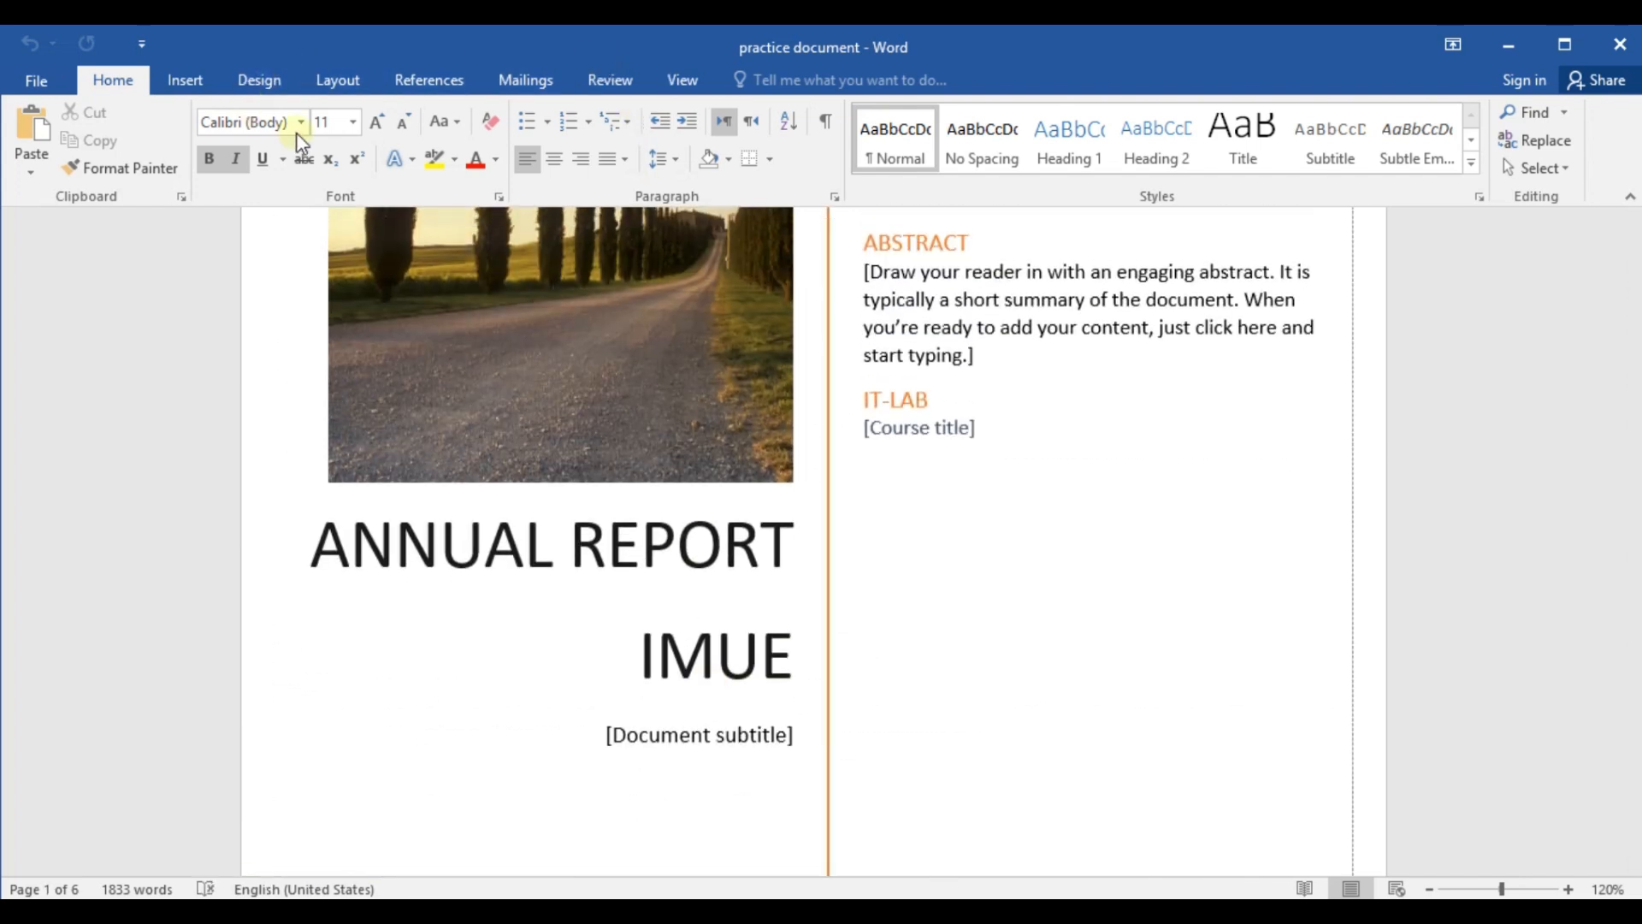
Turn on Track Changes for the document
left_click(622, 86)
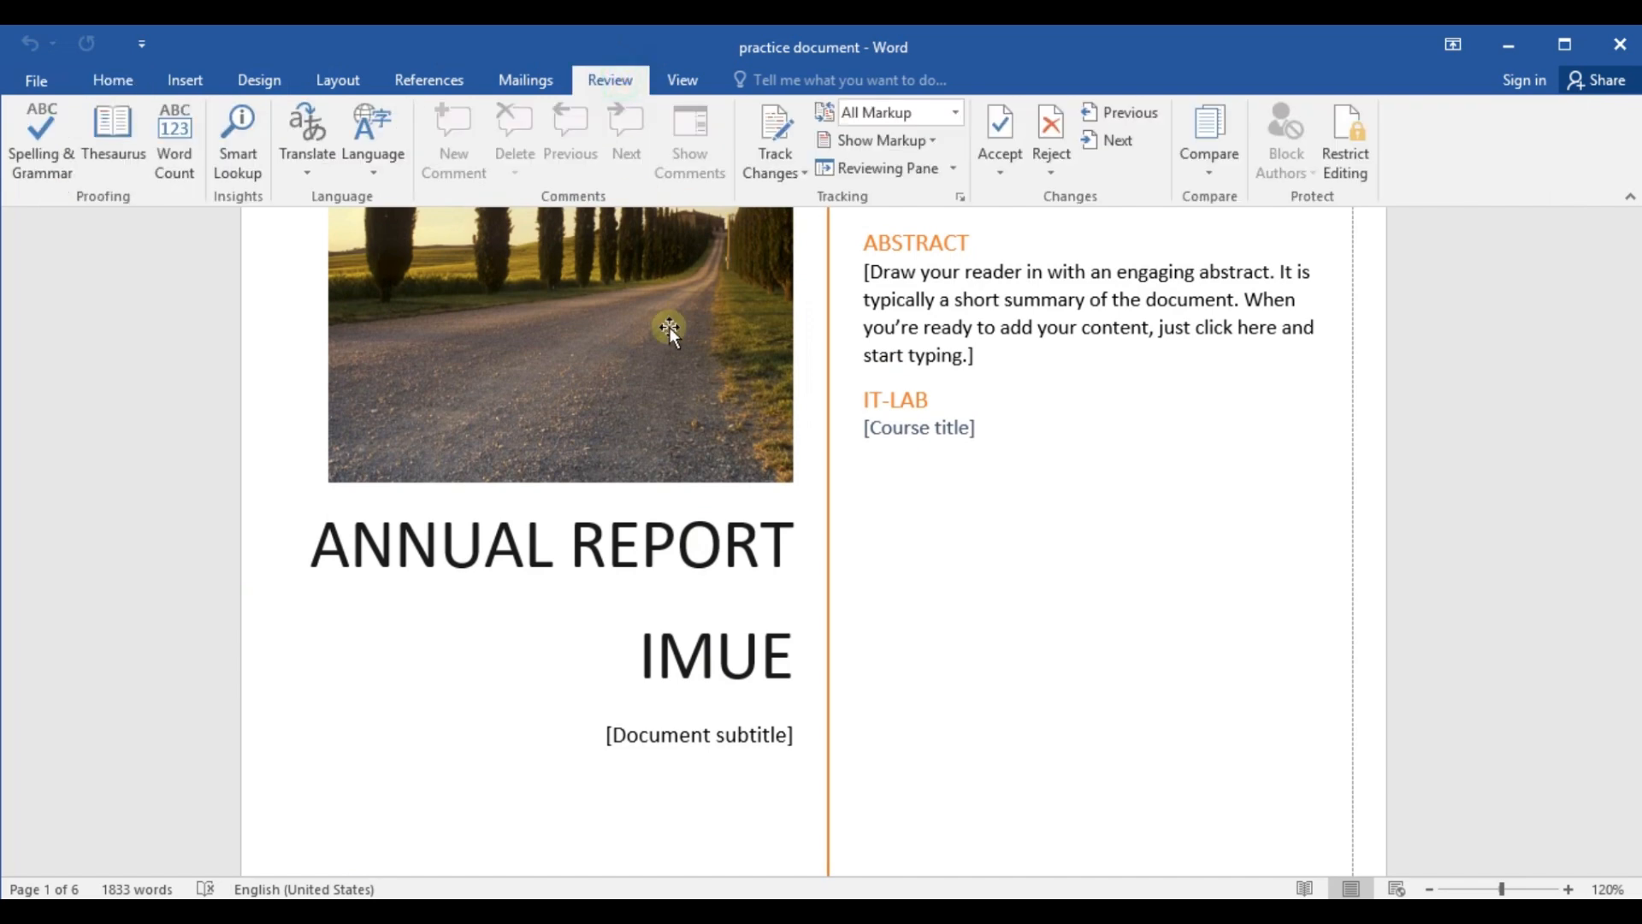
left_click(803, 172)
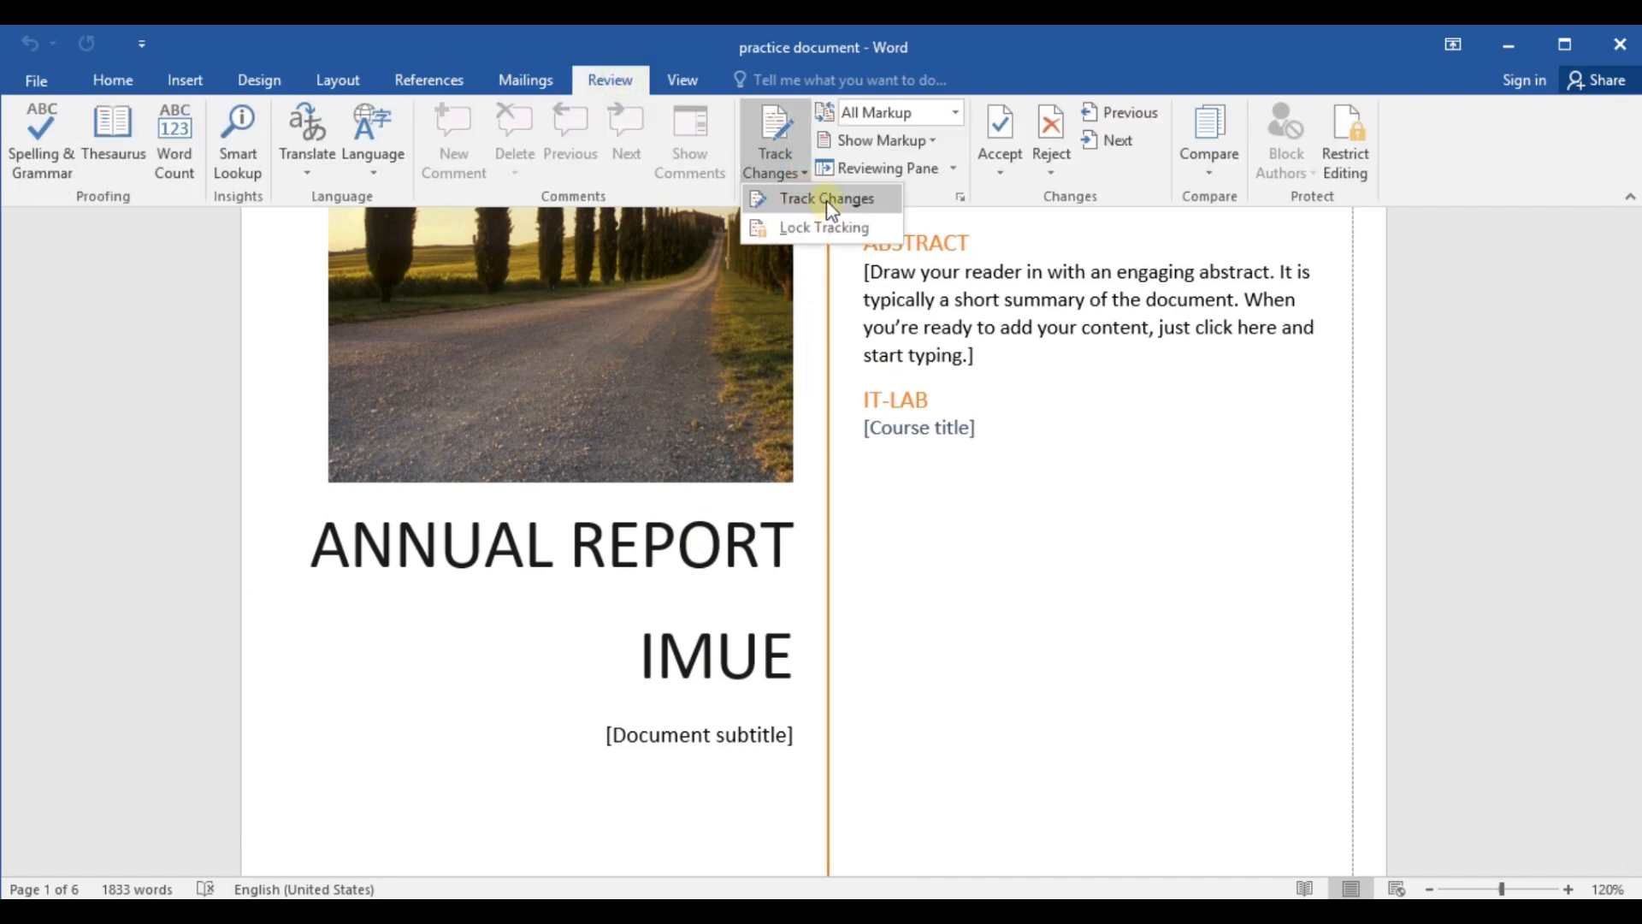
left_click(828, 202)
Look through the body text on the pages numbered 1 and 2 for a passage to edit
scroll(734, 562, "down", 12)
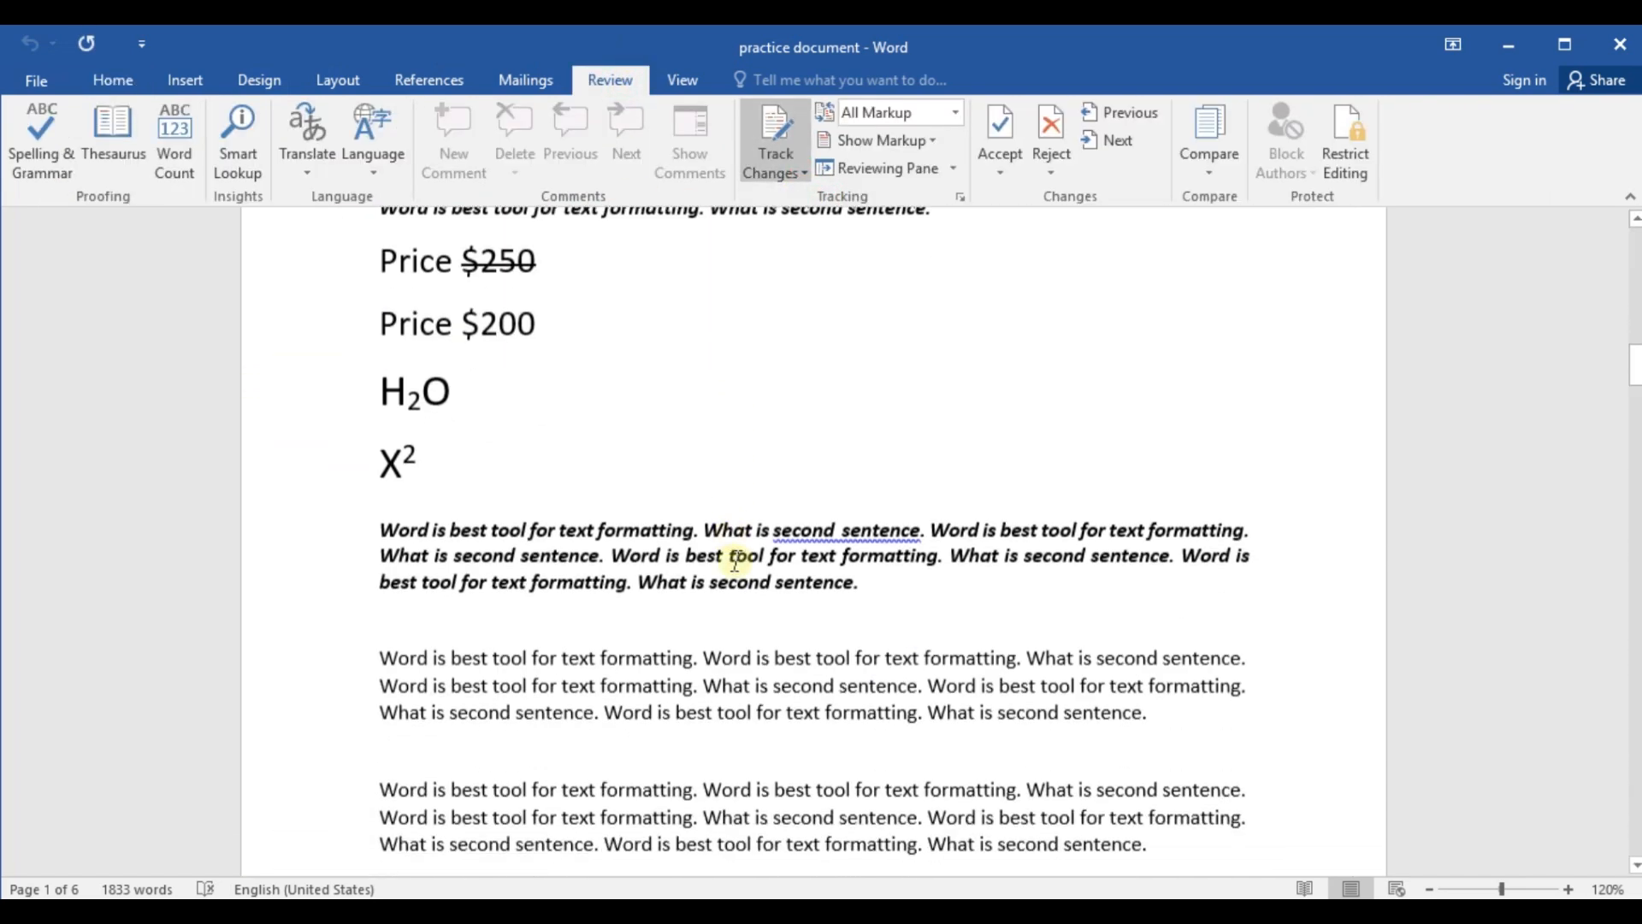
scroll(734, 562, "down", 4)
scroll(697, 477, "up", 5)
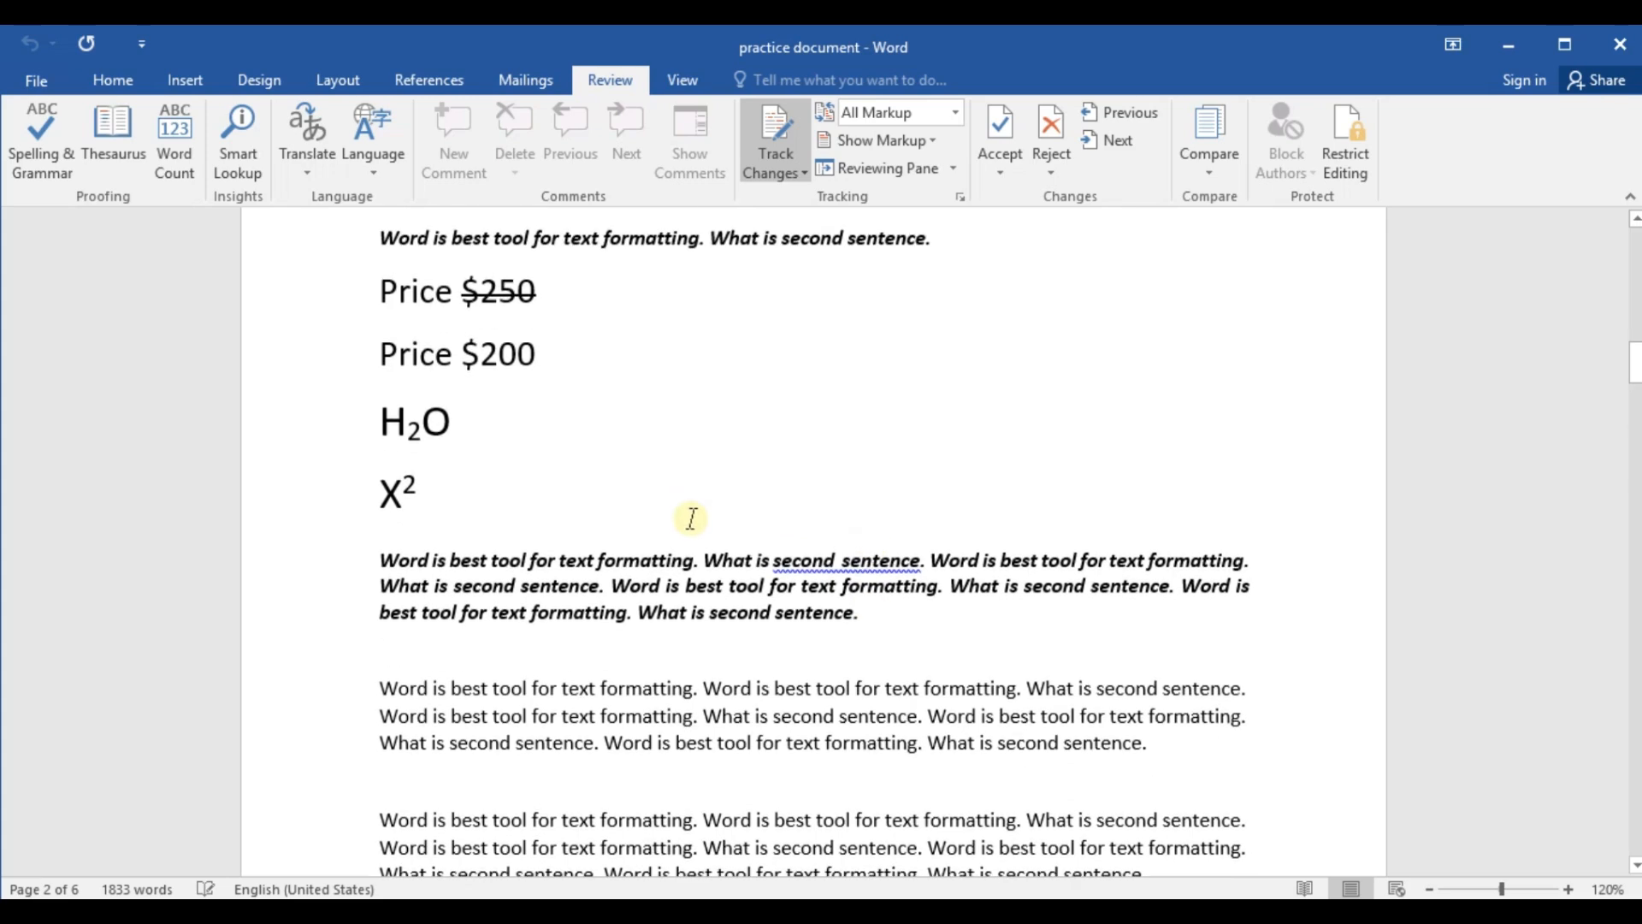
scroll(661, 556, "up", 2)
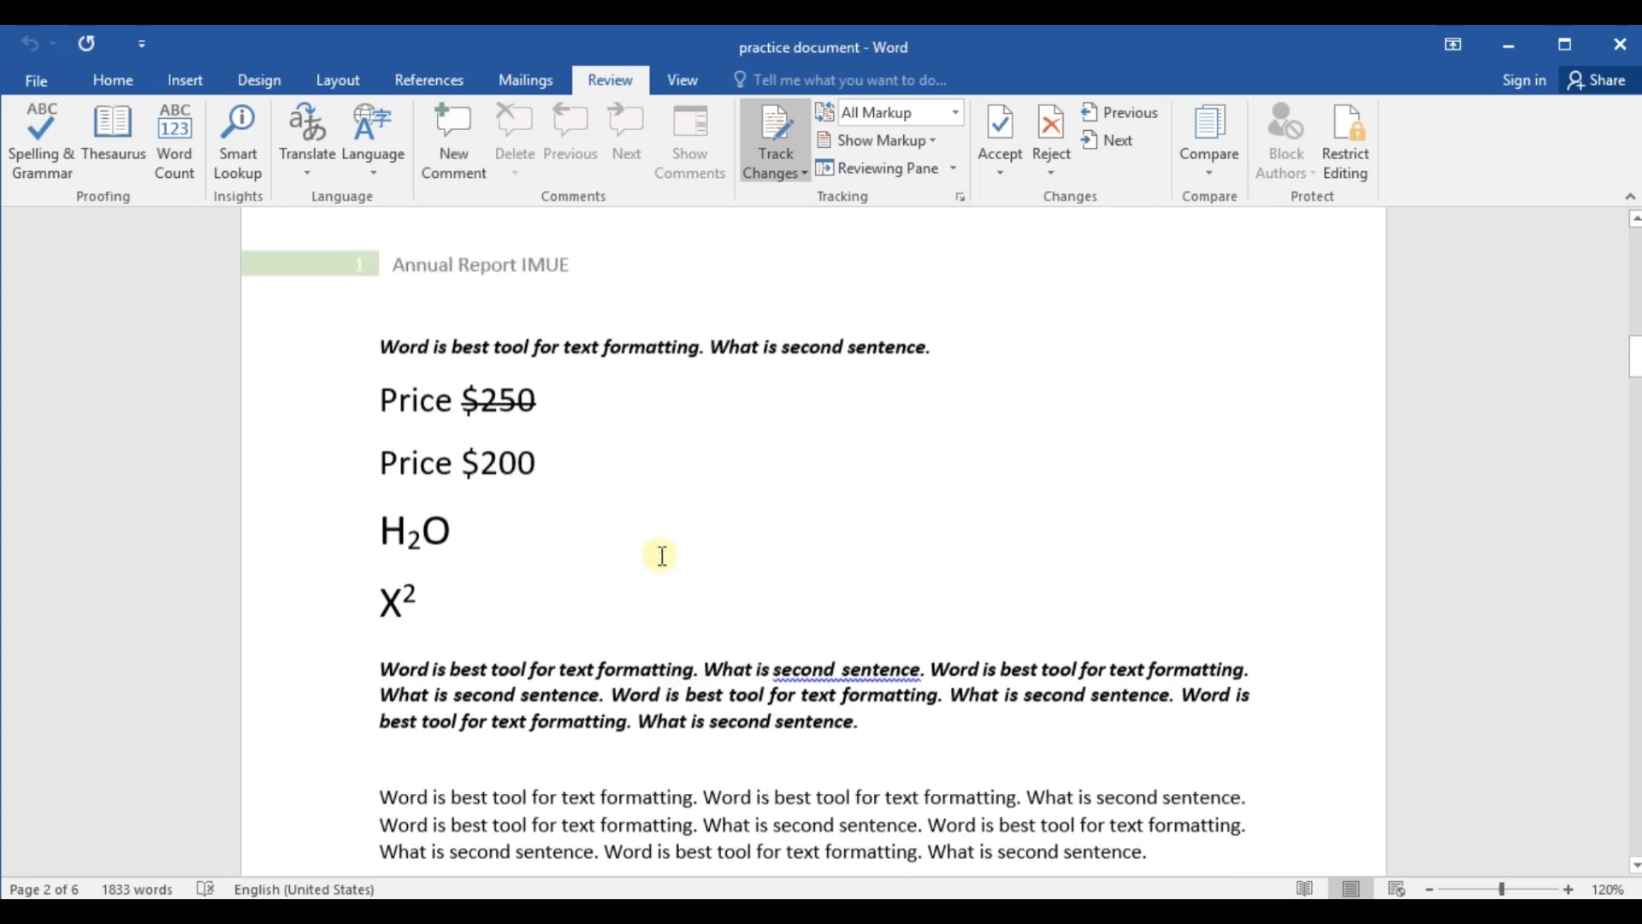
scroll(661, 556, "up", 2)
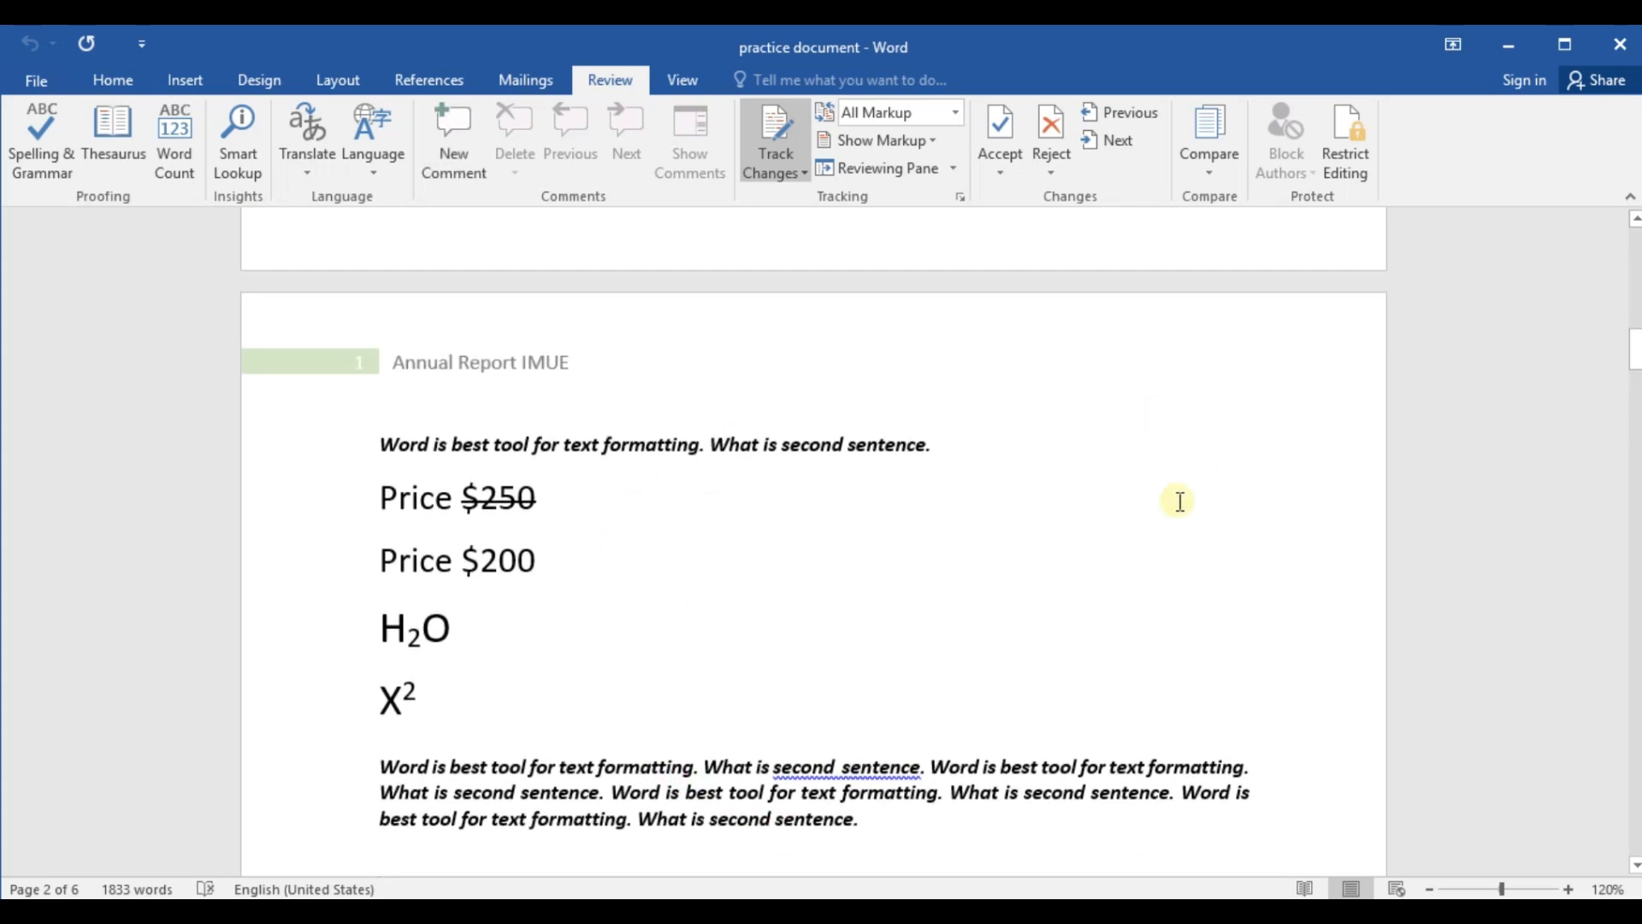
scroll(799, 594, "down", 7)
left_click(699, 579)
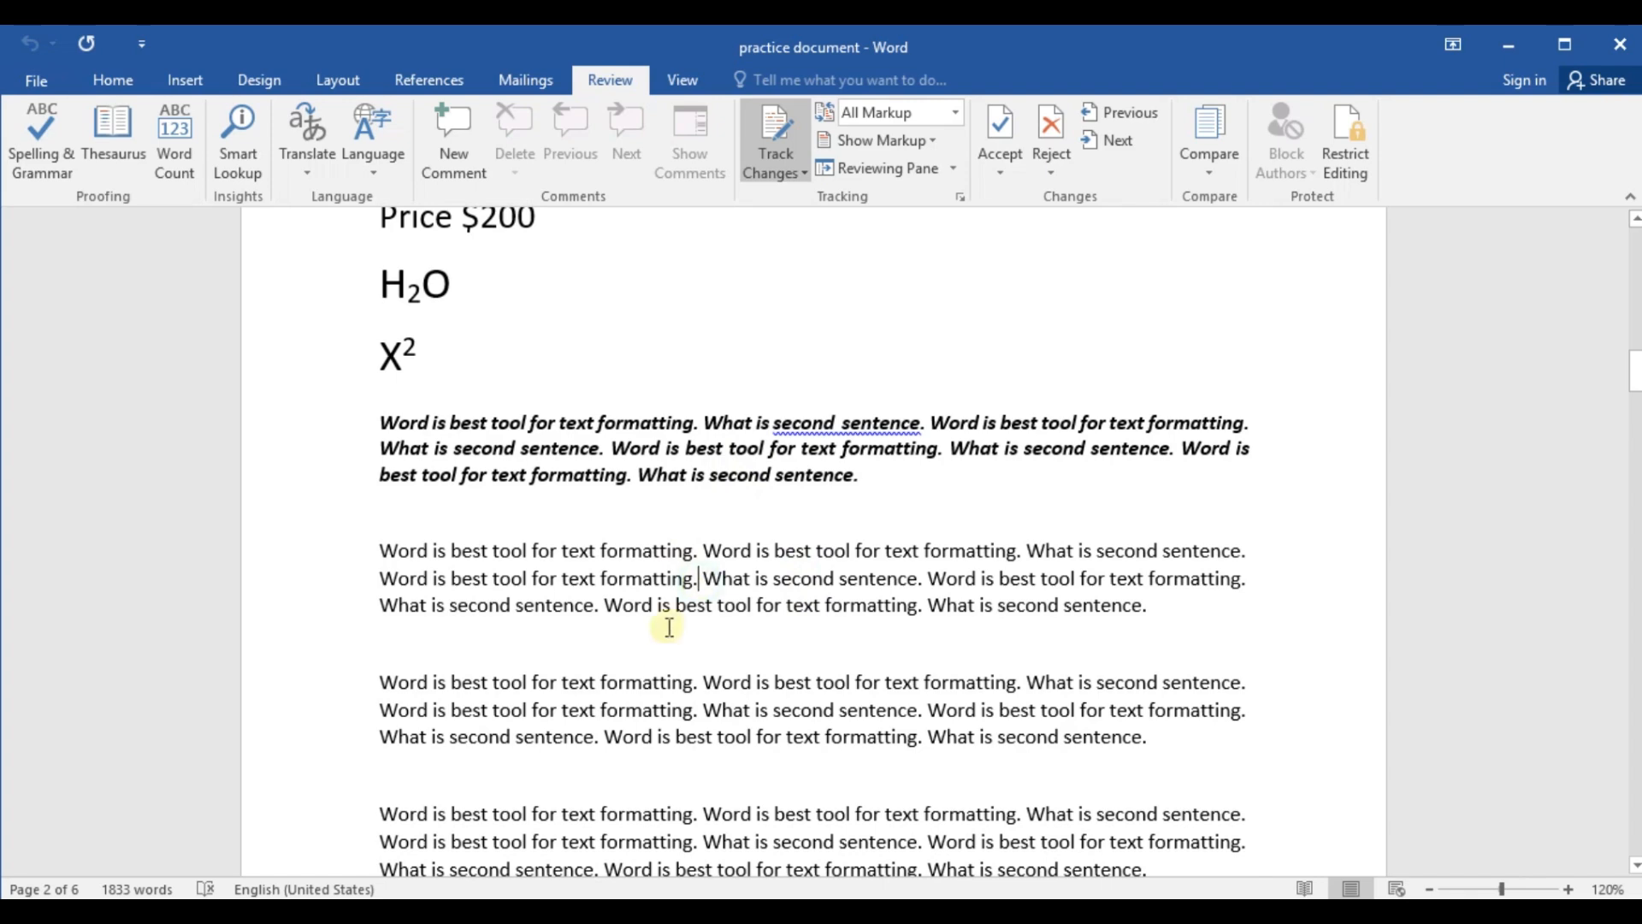
scroll(853, 499, "up", 3)
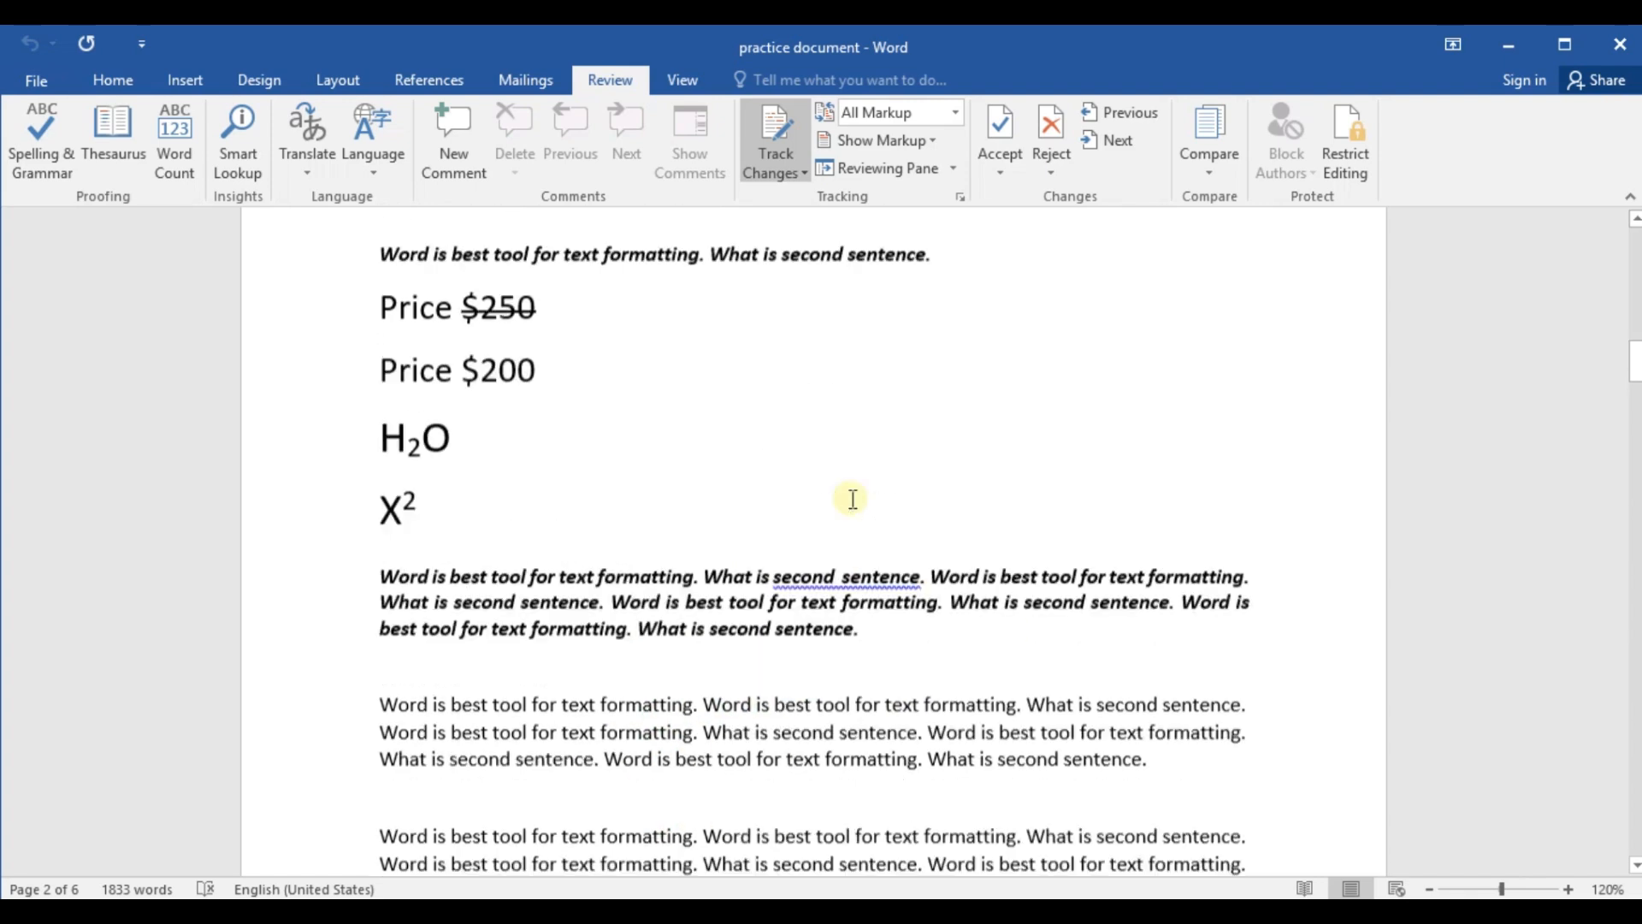
scroll(997, 524, "up", 5)
scroll(909, 509, "down", 9)
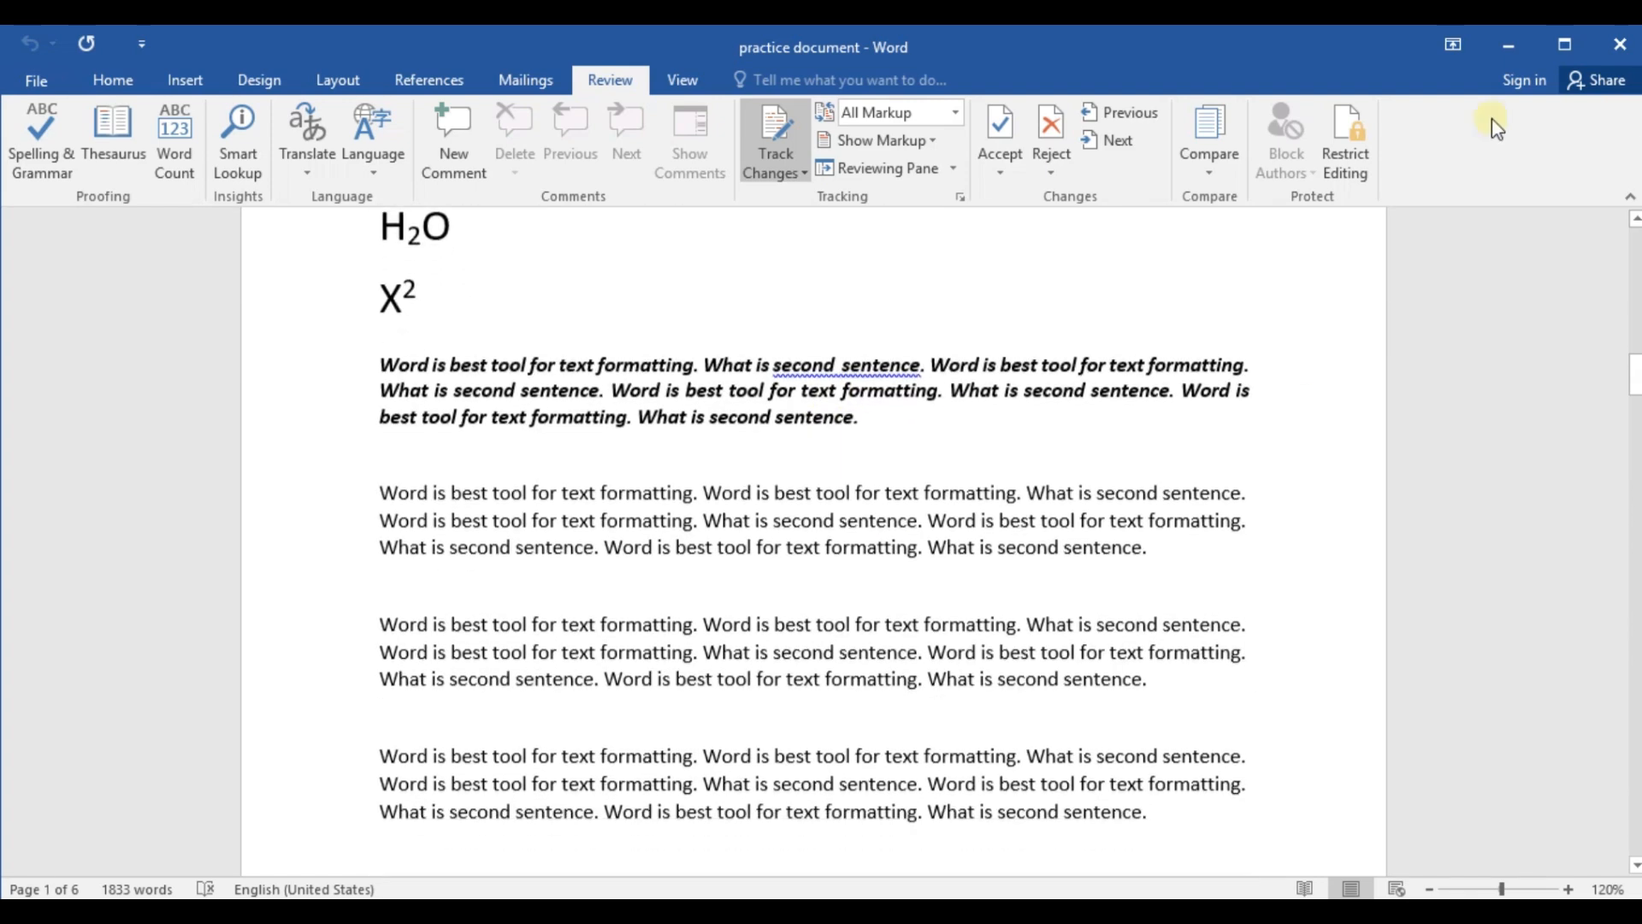
scroll(821, 451, "down", 10)
left_click(751, 363)
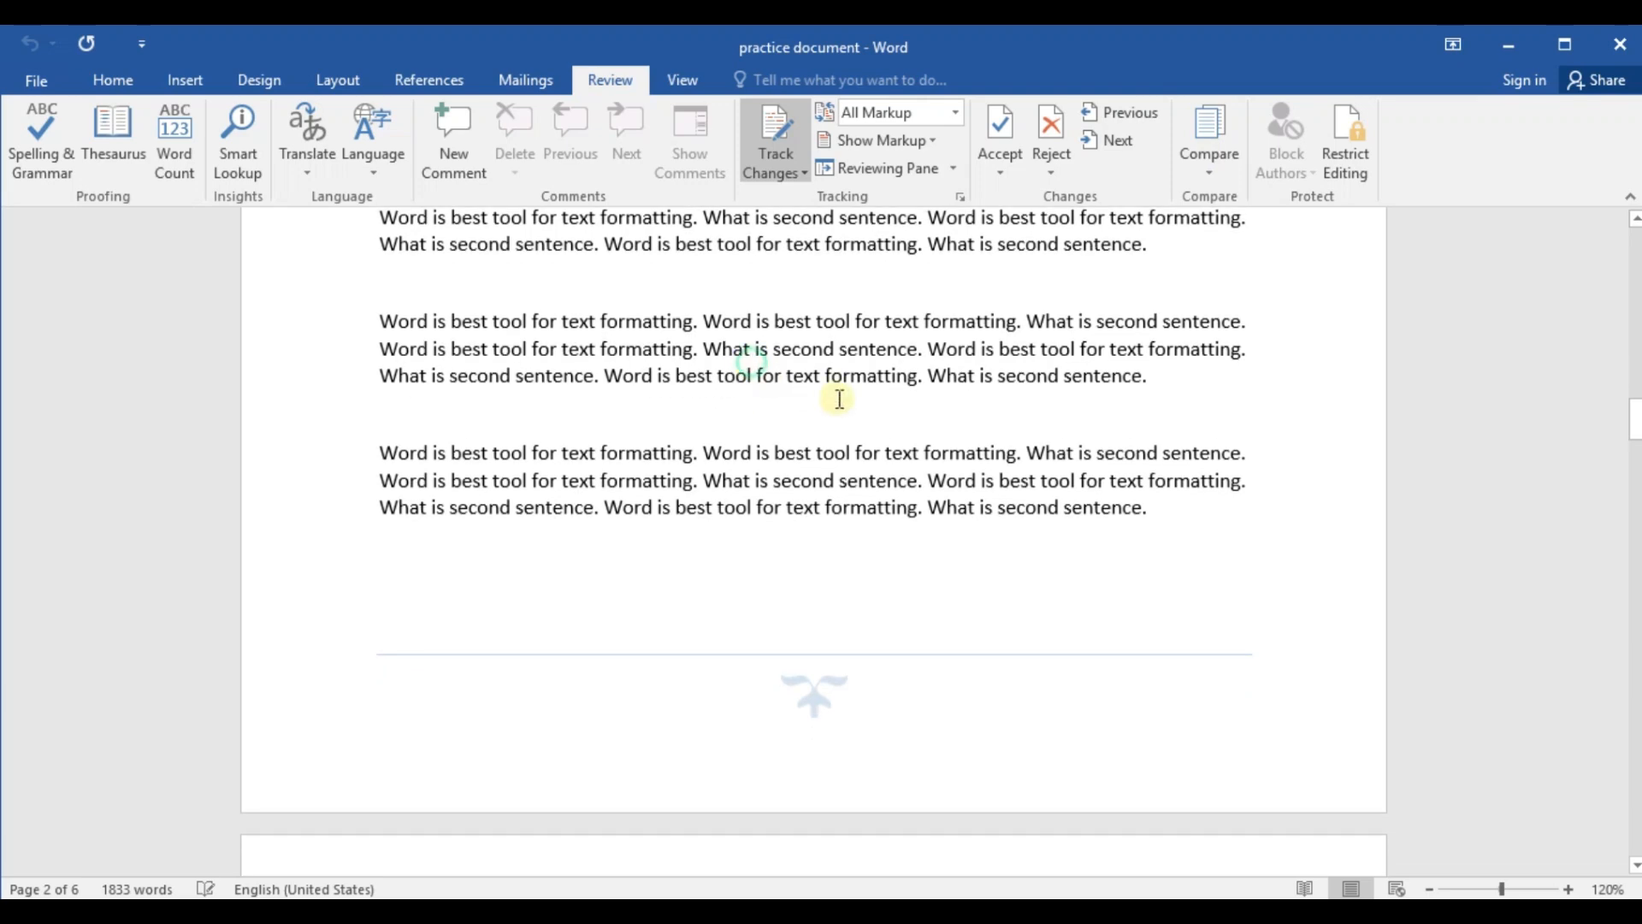
scroll(839, 398, "down", 8)
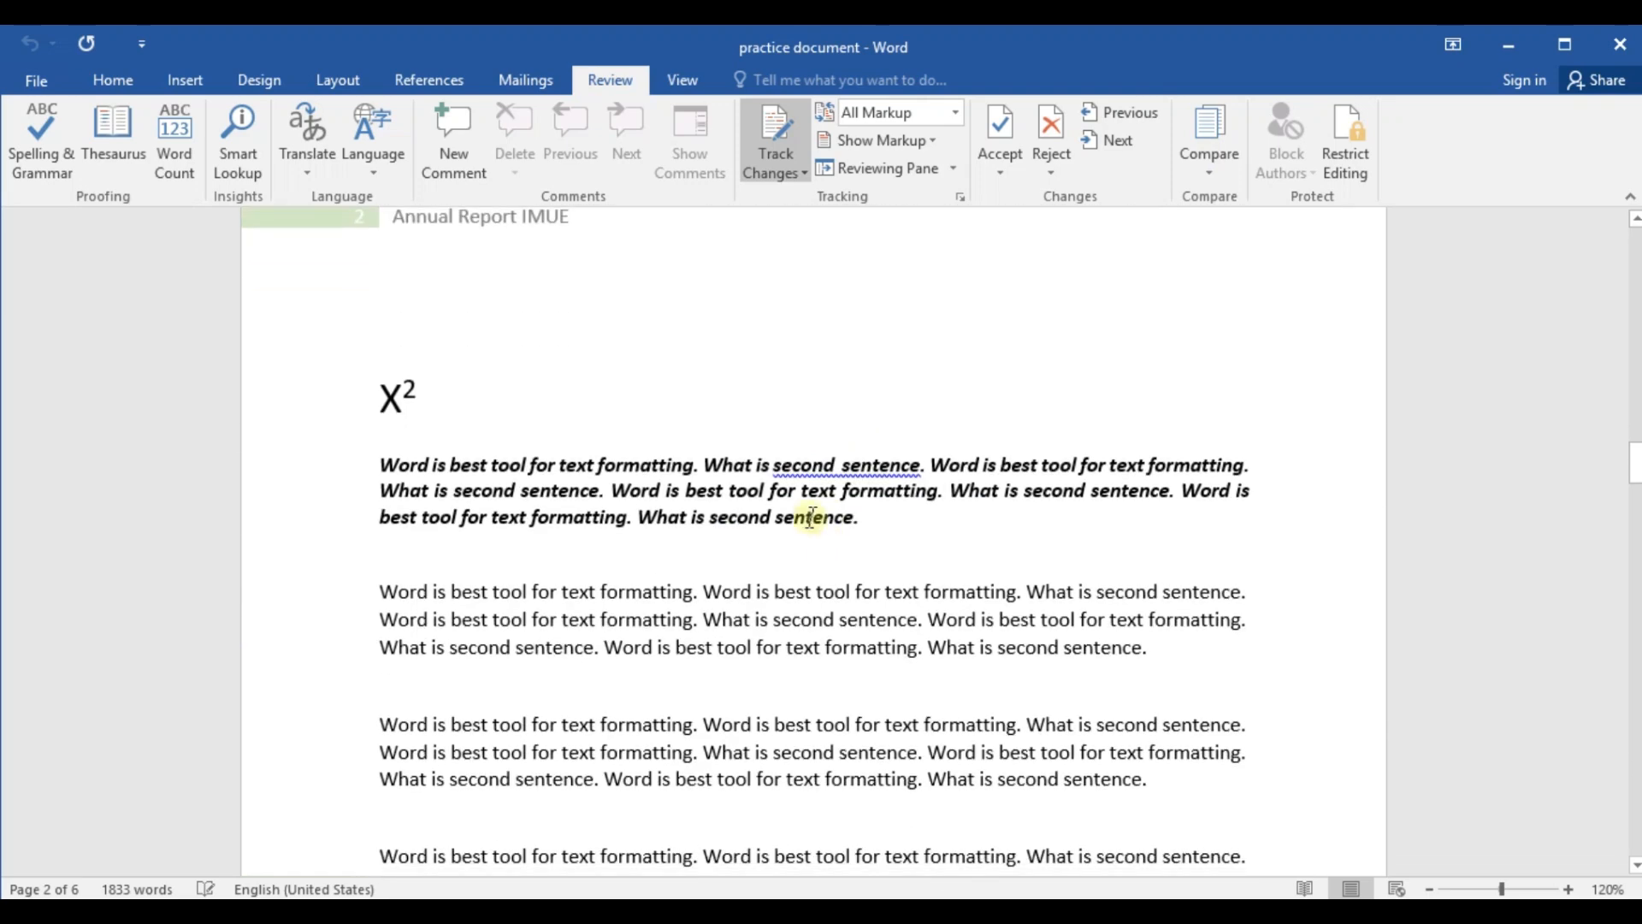
left_click(808, 517)
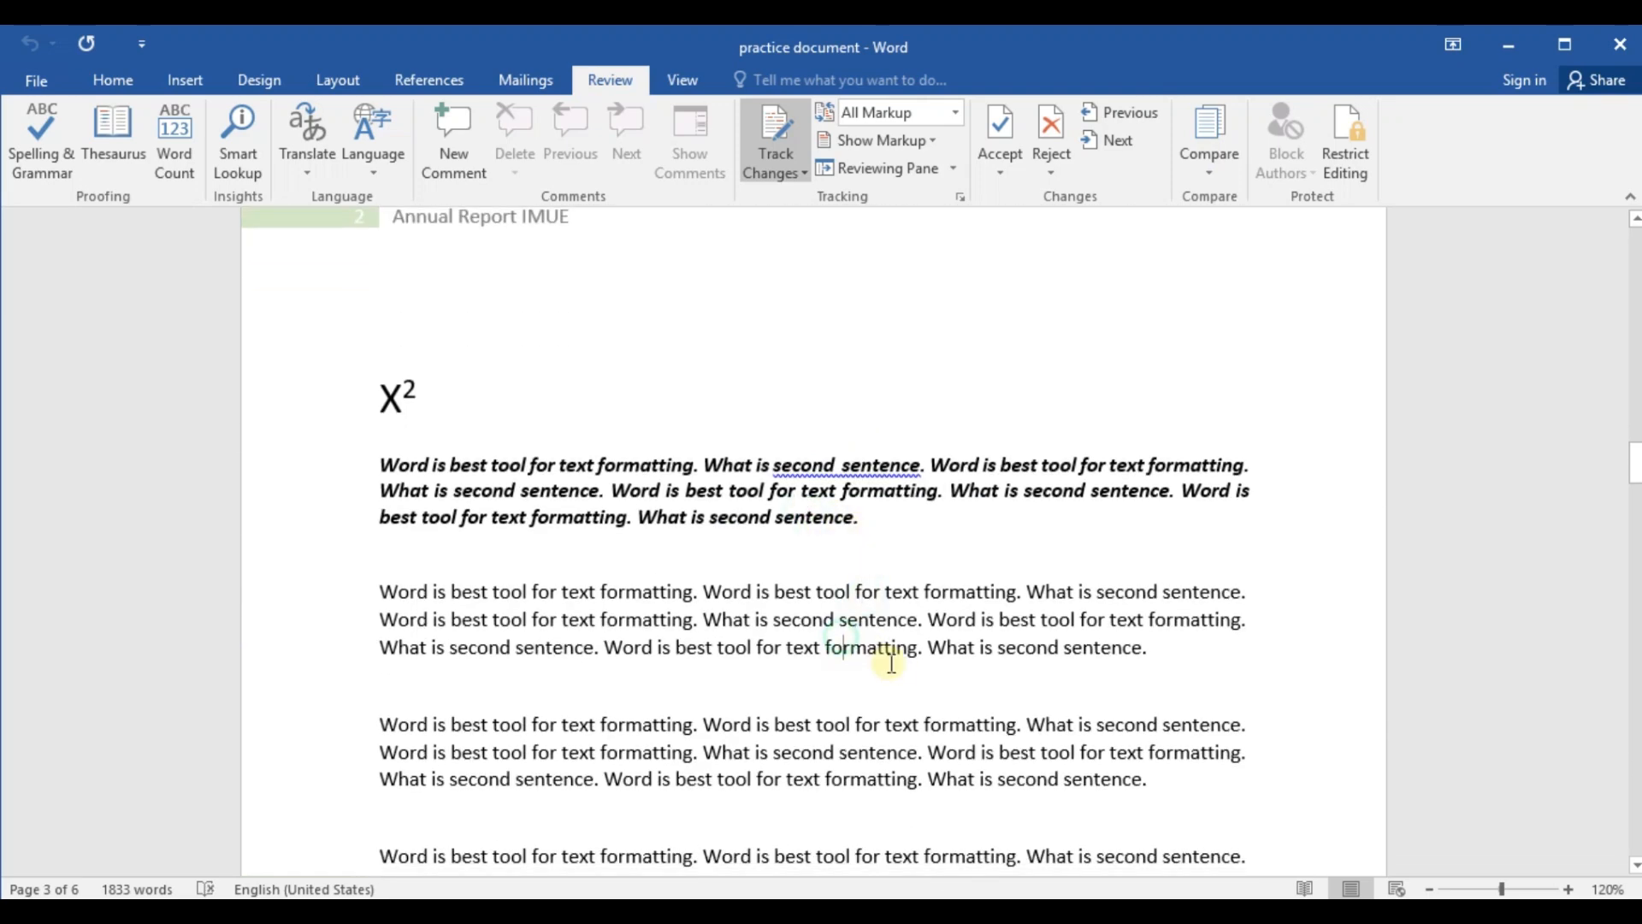
scroll(885, 655, "down", 3)
left_click(844, 568)
scroll(927, 539, "up", 6)
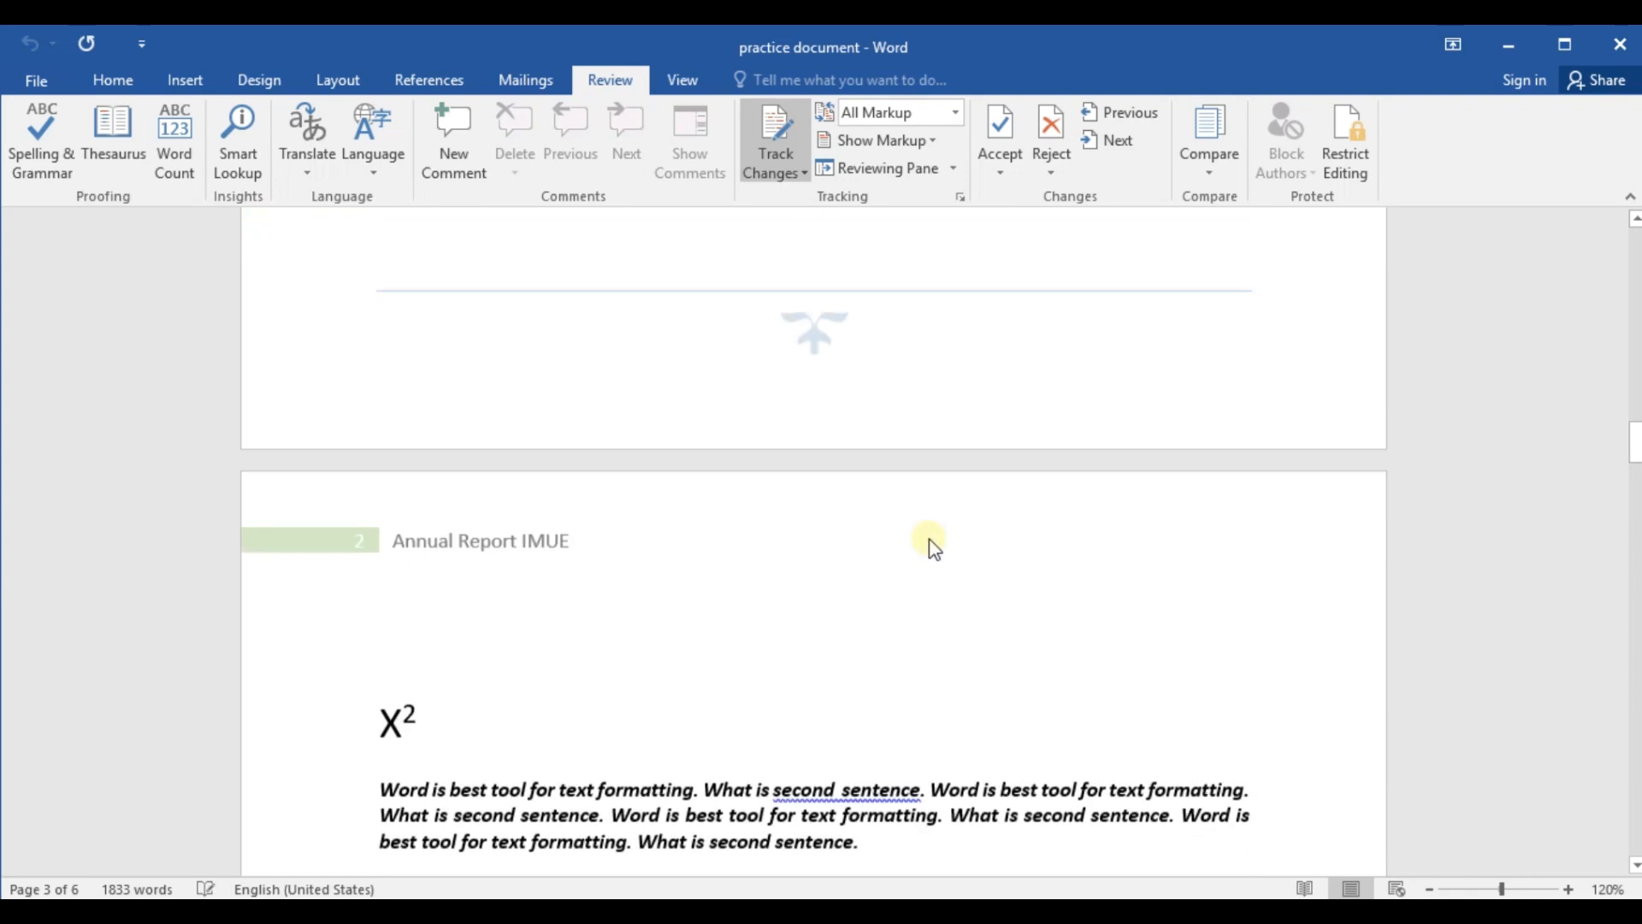
scroll(931, 543, "down", 8)
scroll(929, 540, "up", 5)
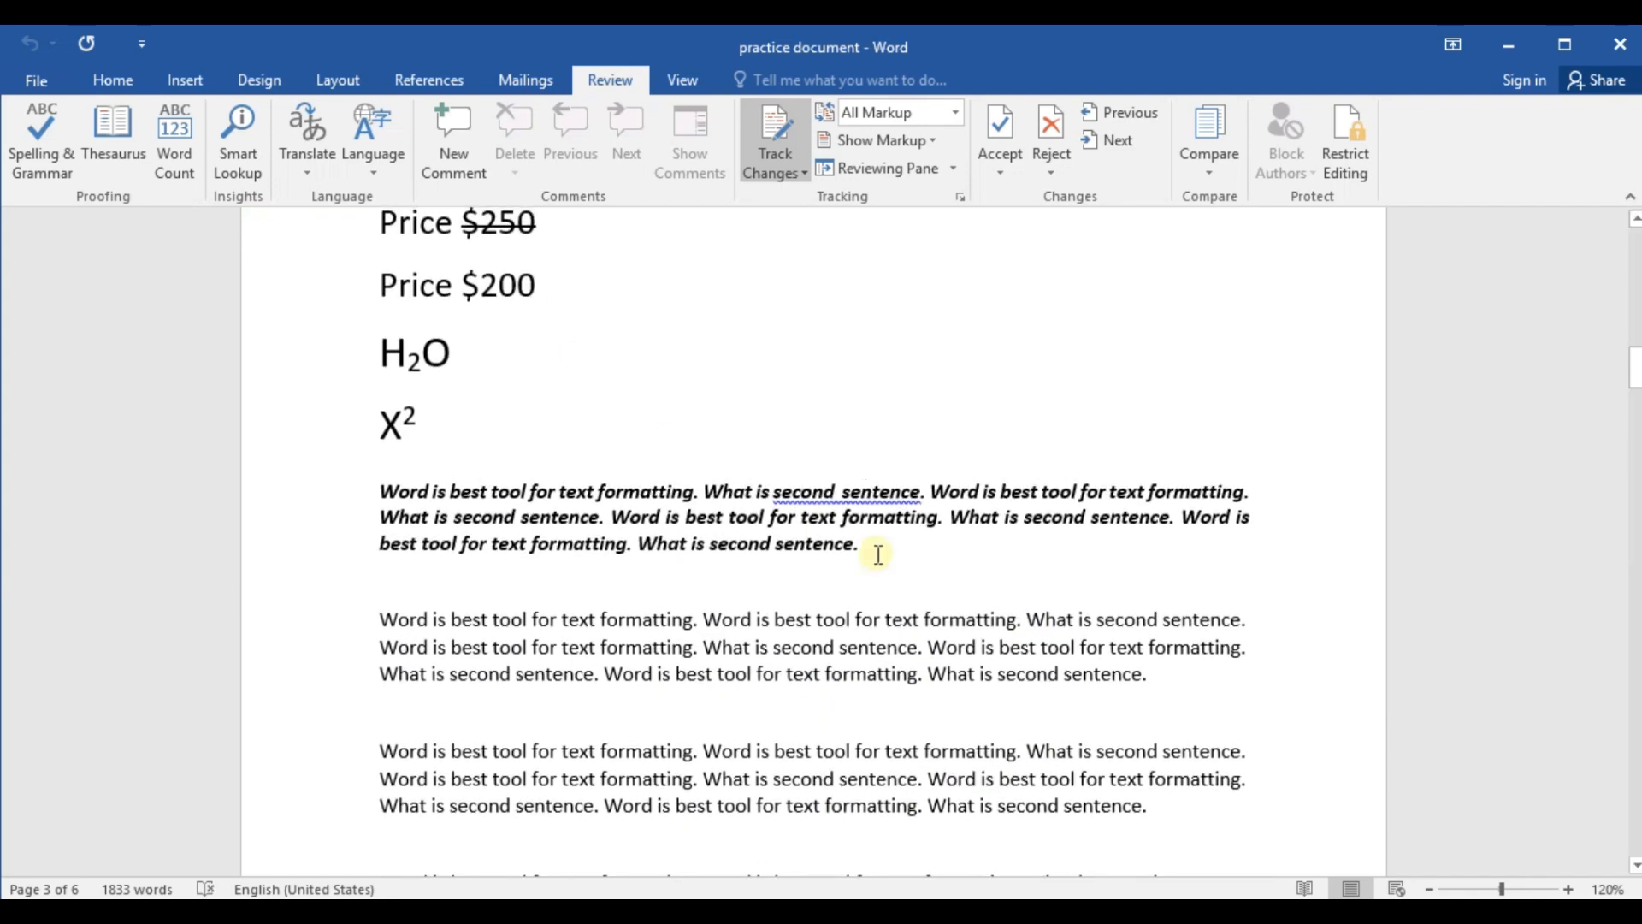
Delete the first non-bold paragraph's opening line after "Word is best tool" as a tracked change, and switch the display to Simple Markup
scroll(879, 554, "down", 2)
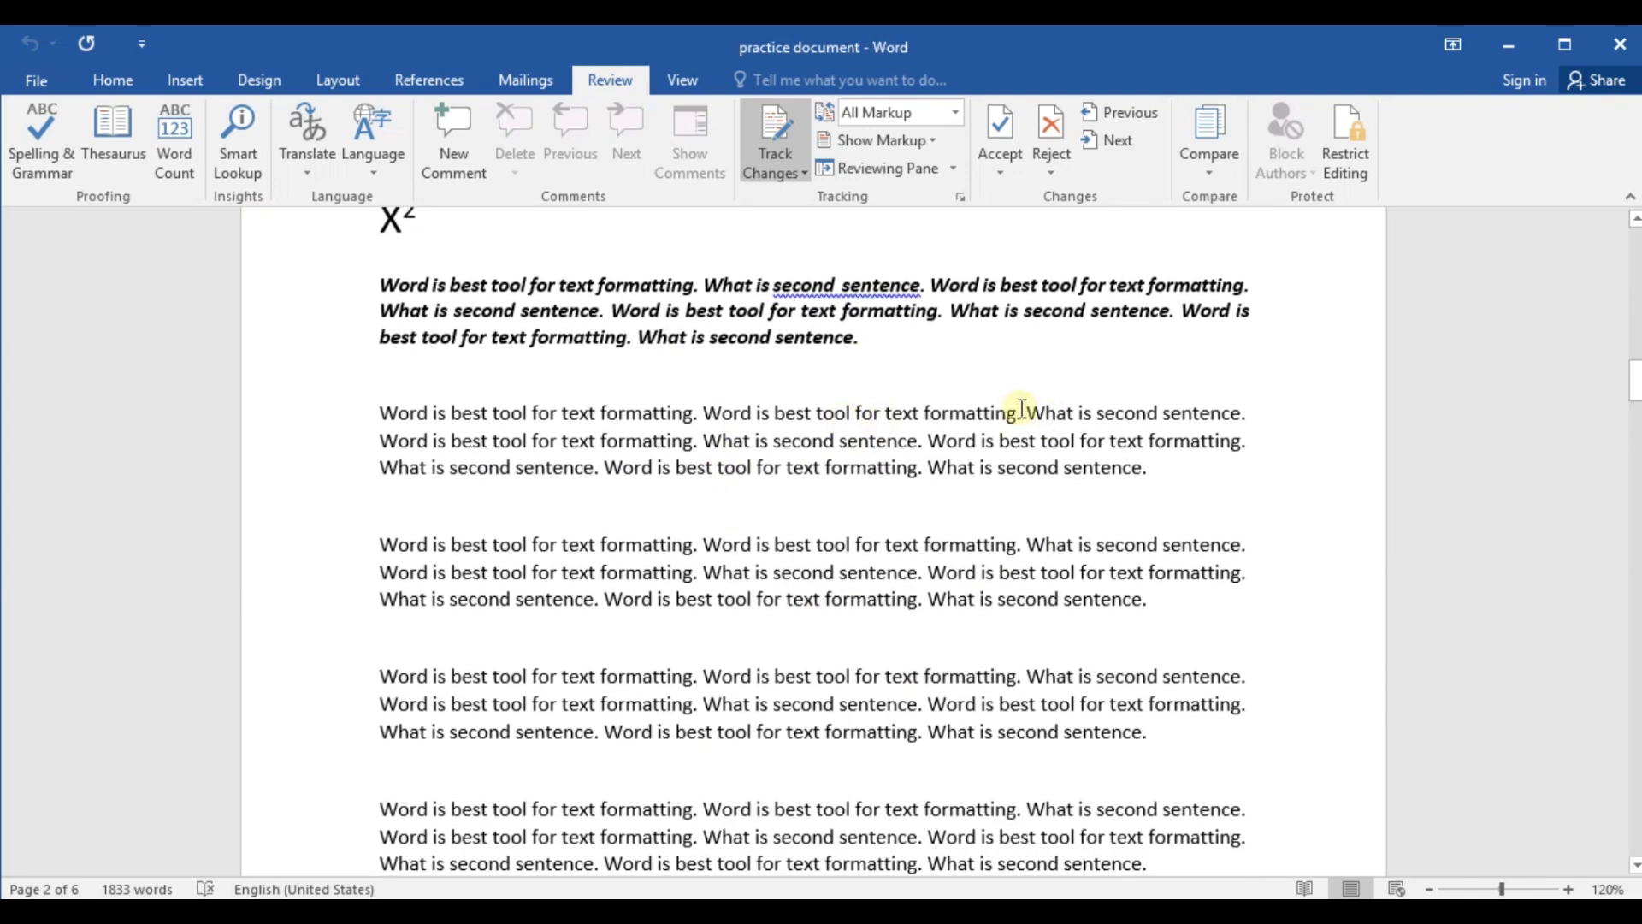
left_click_drag(1269, 414, 548, 408)
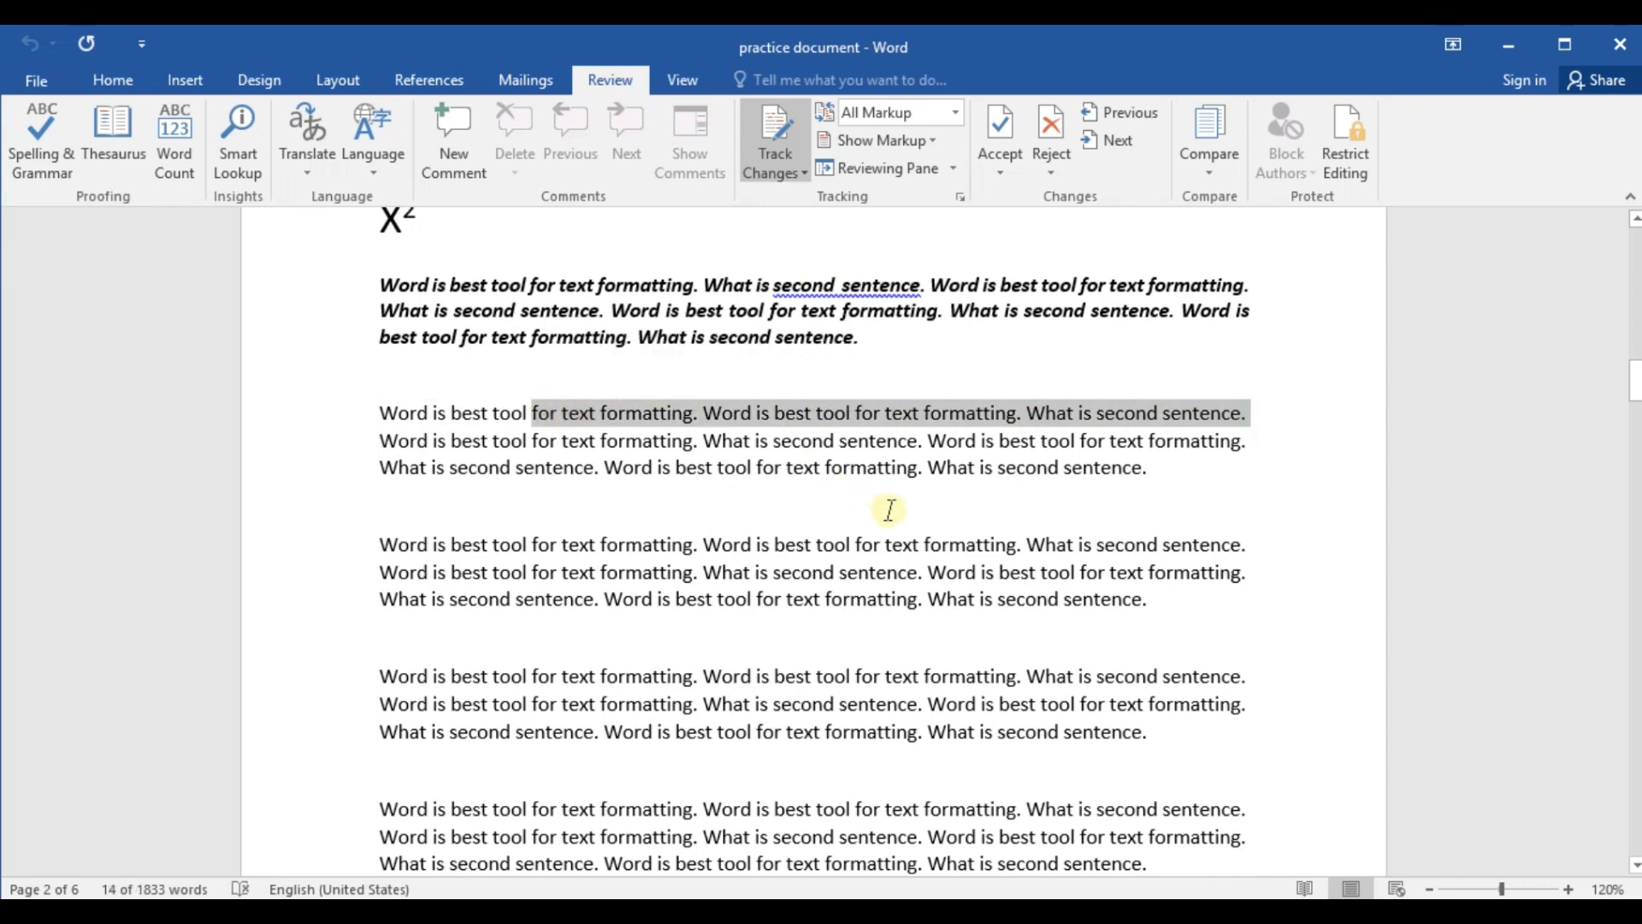
key("Delete")
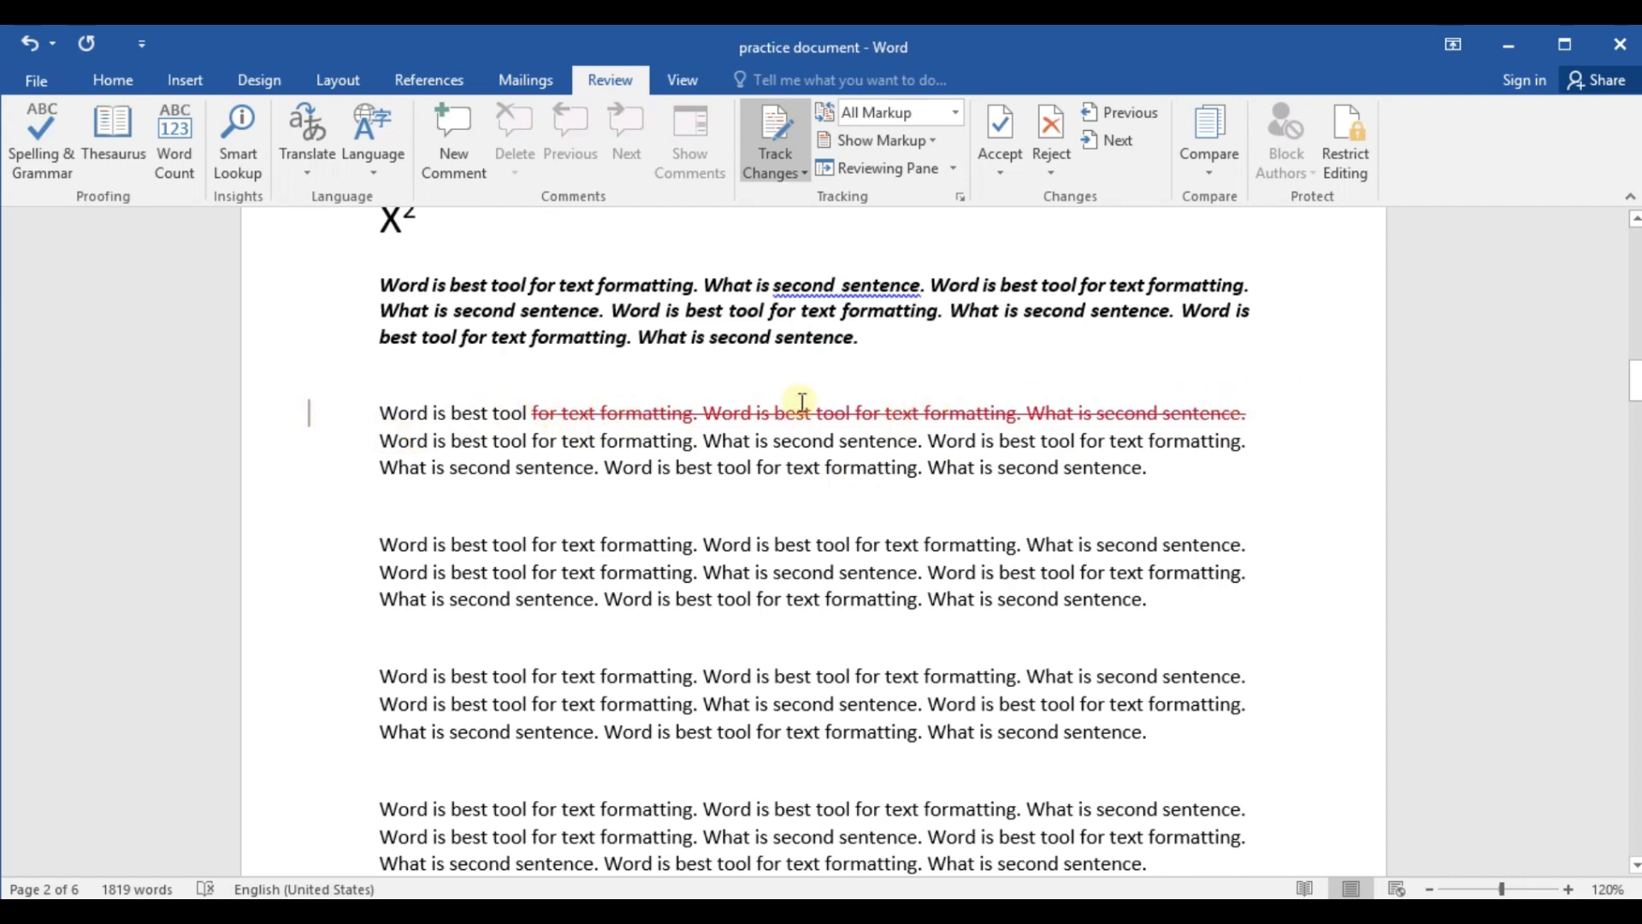
left_click(310, 414)
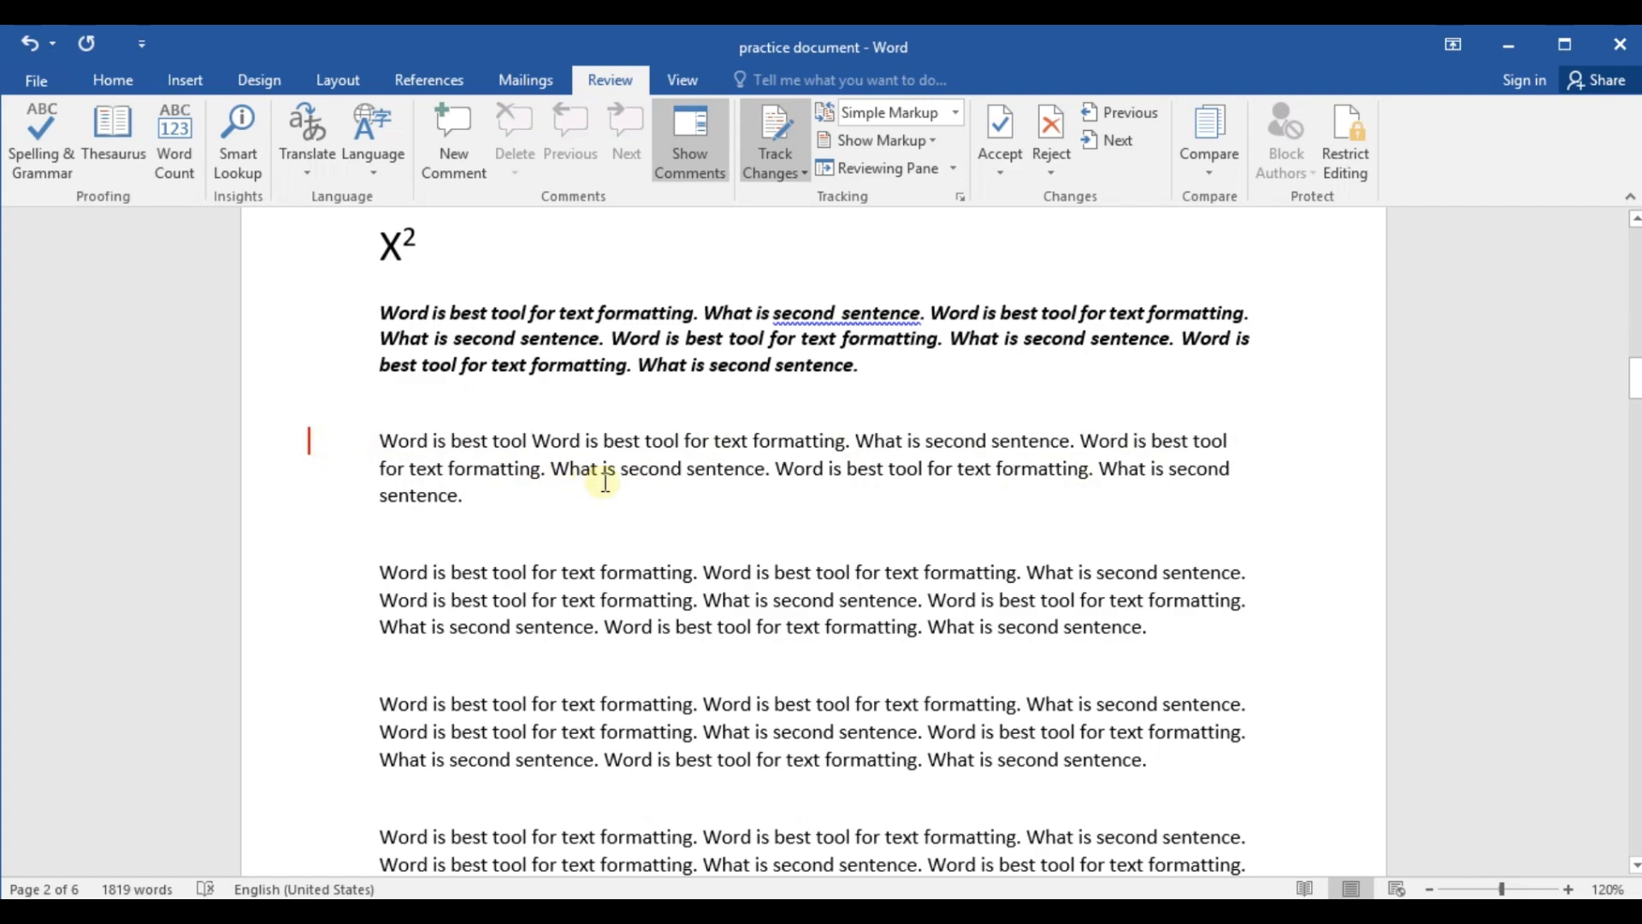
Add the comment "This was not required" at the point of the deletion in the edited paragraph
scroll(686, 475, "down", 3)
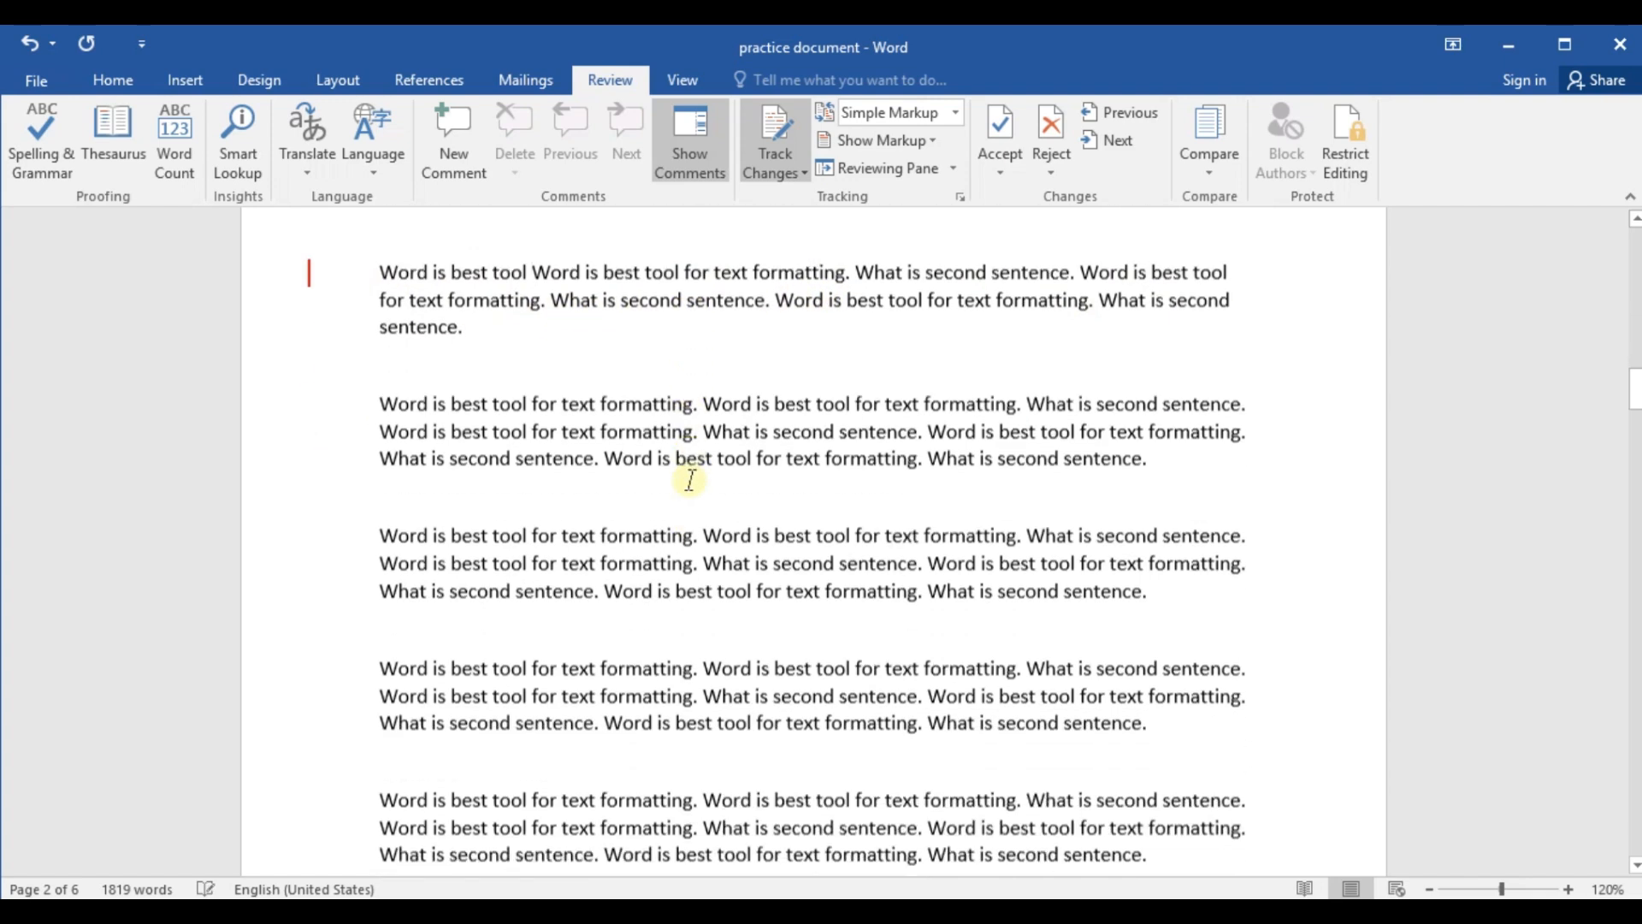
scroll(675, 470, "up", 2)
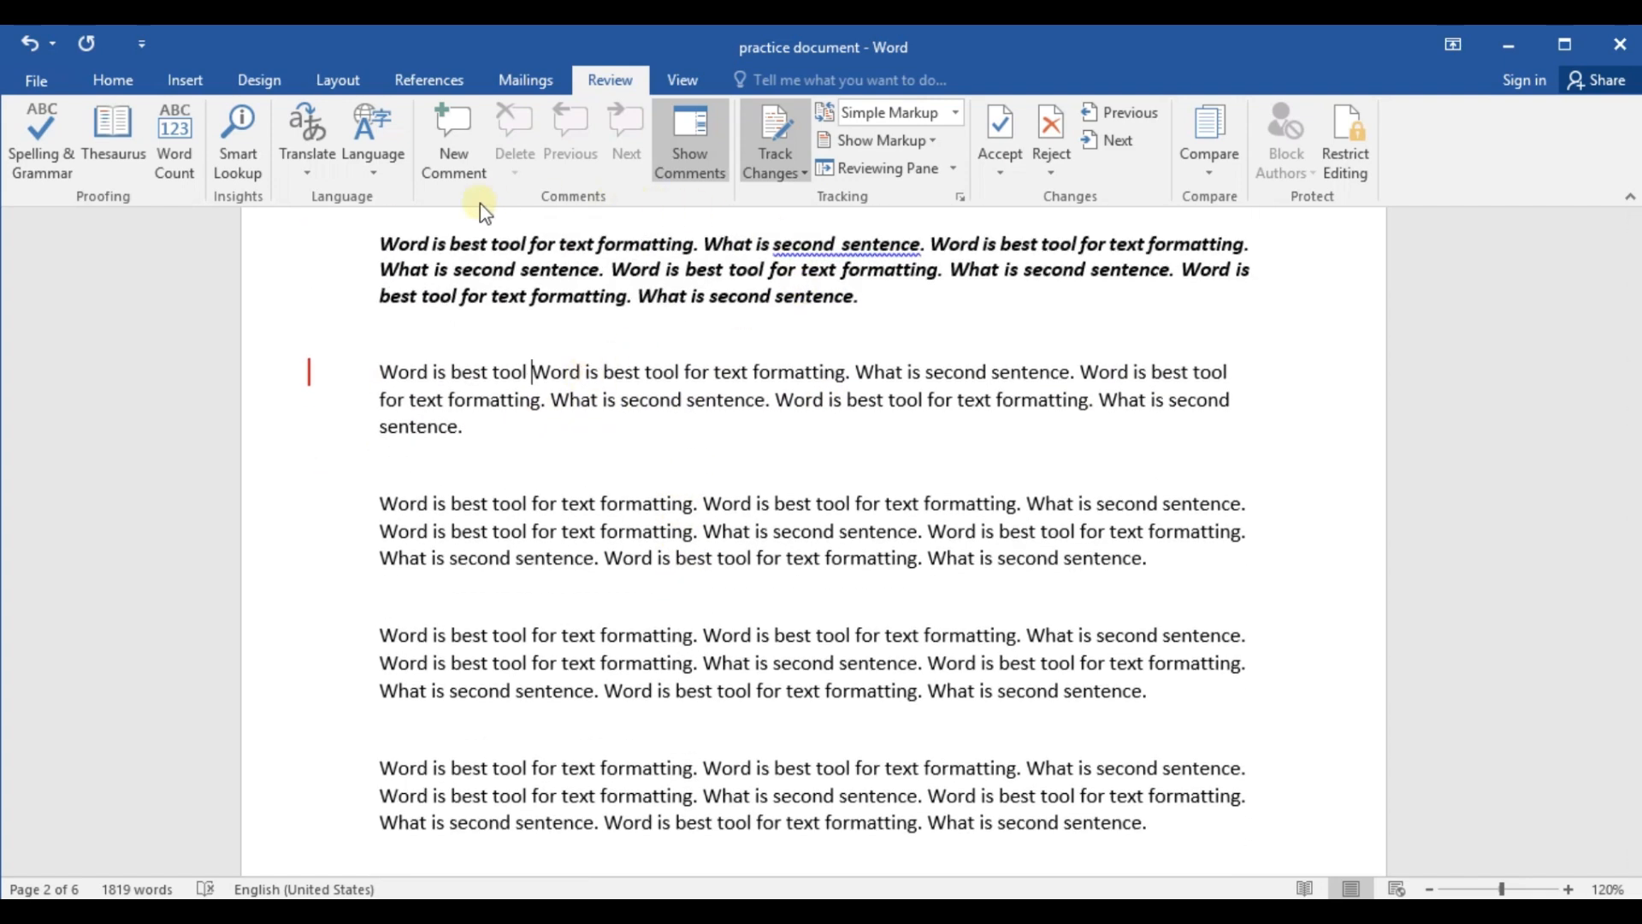
left_click(444, 133)
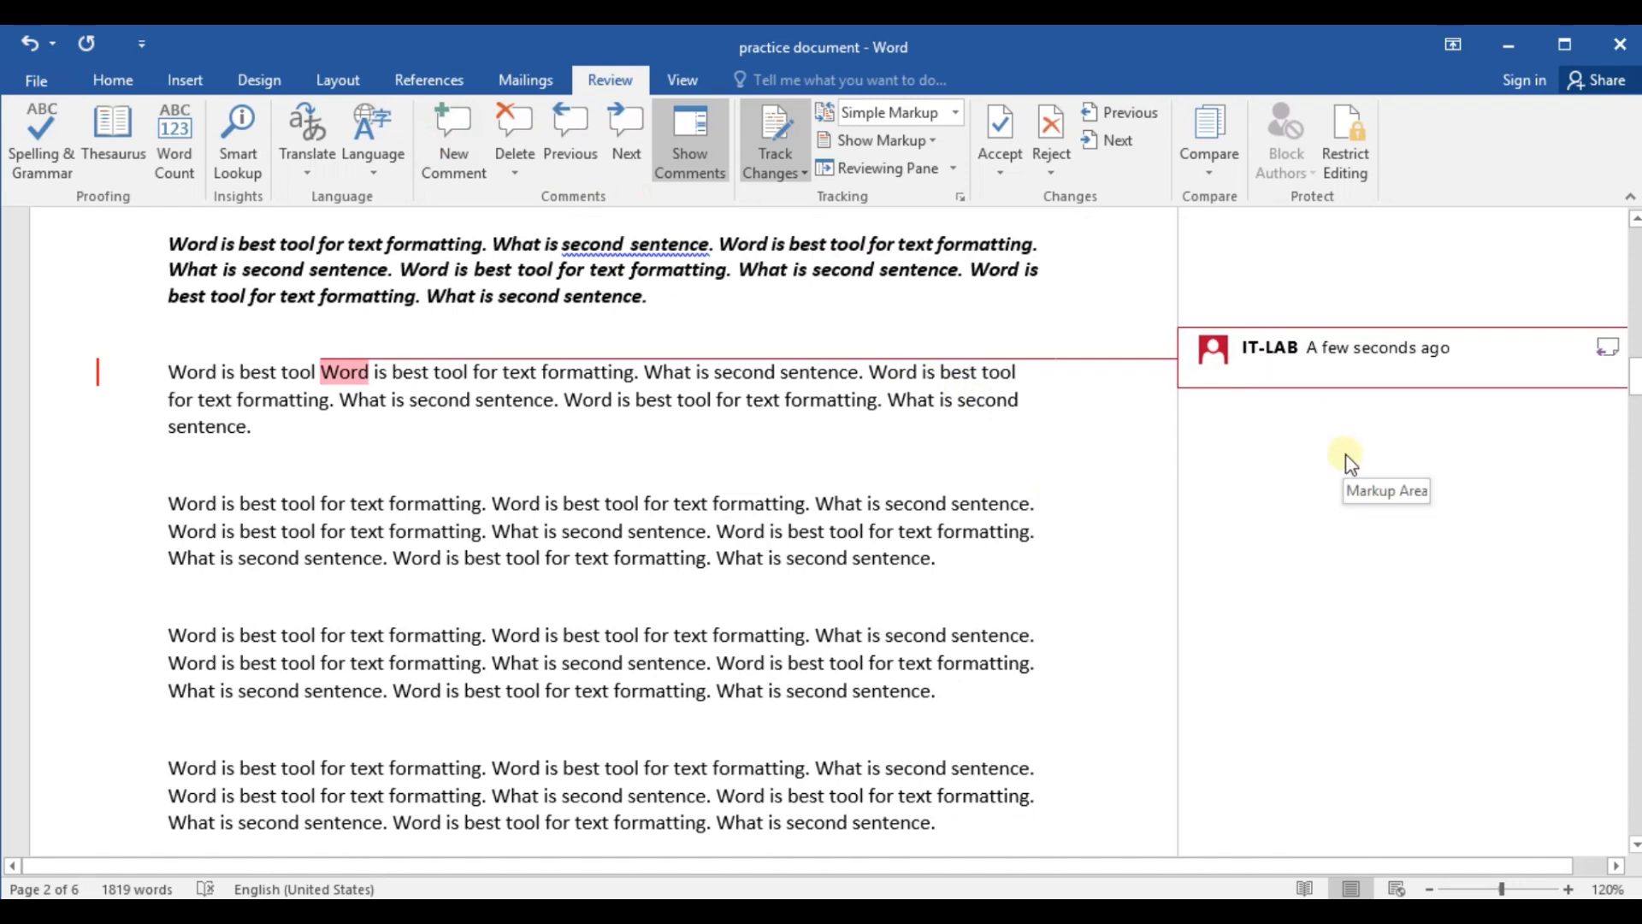
type("thi")
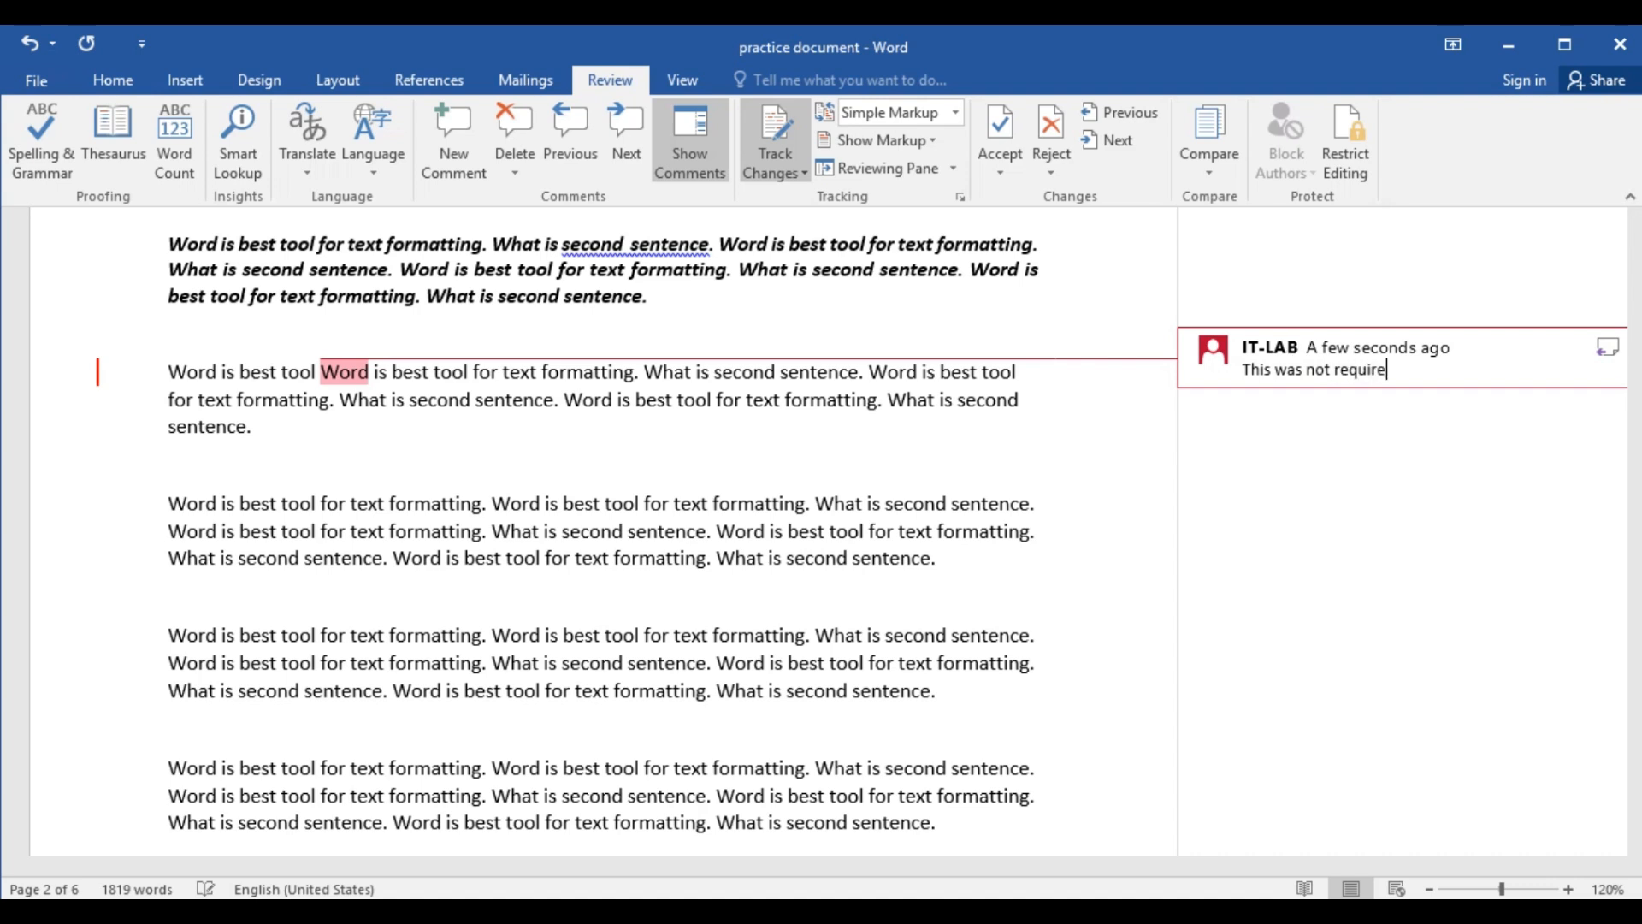
left_click(799, 476)
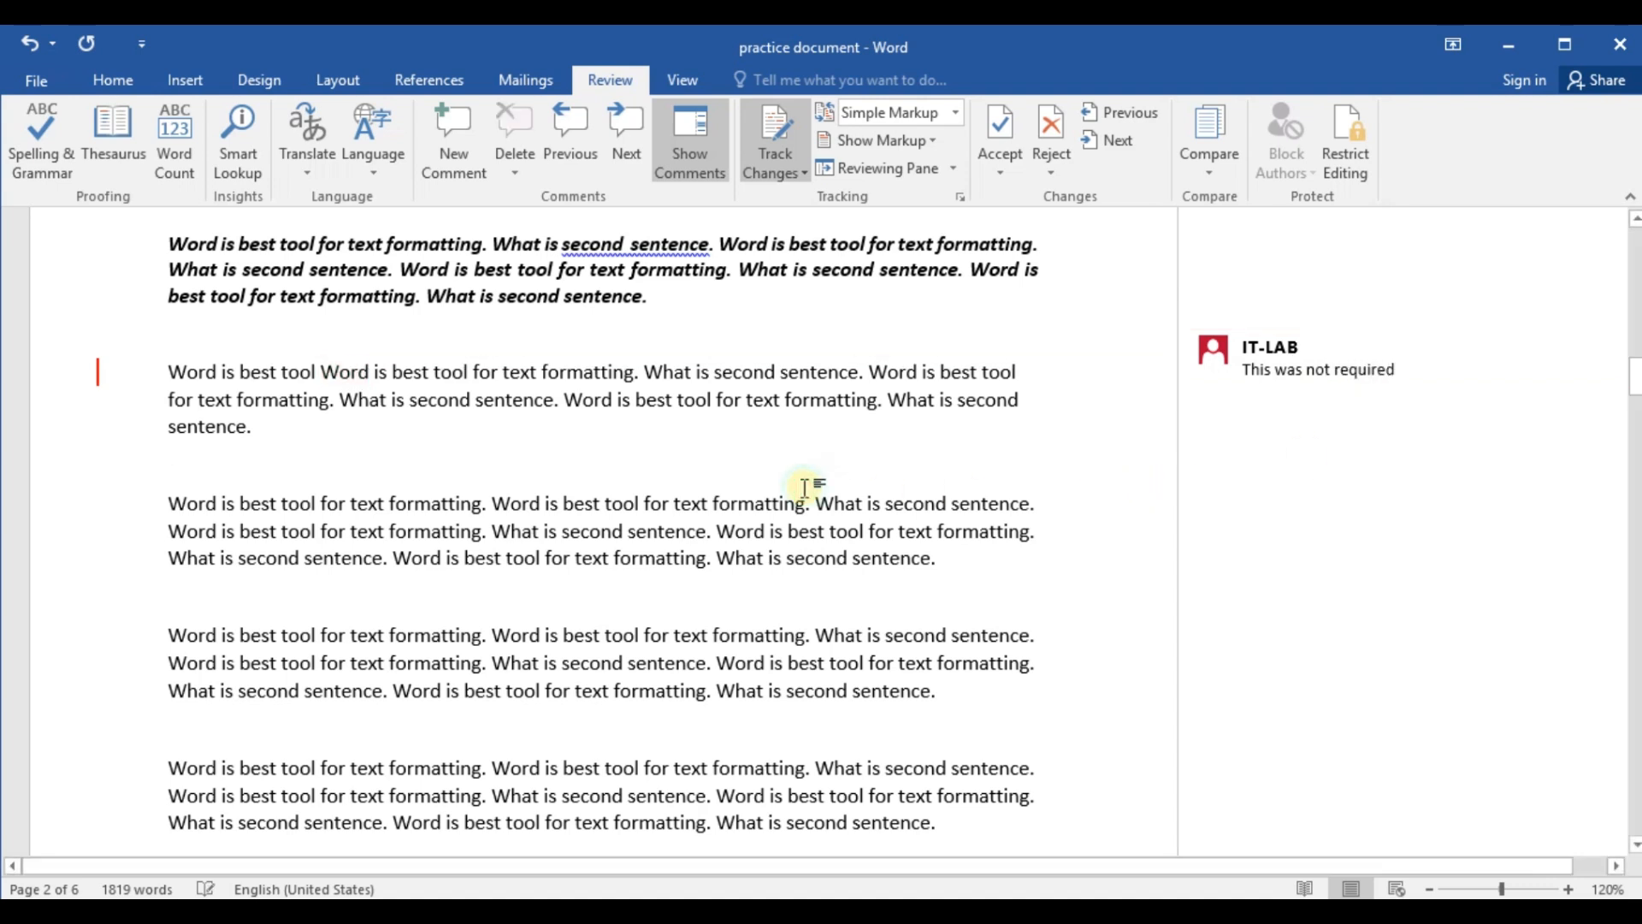
Replace "is best tool" with "symbol" in the second sentence of the paragraph below the commented one
scroll(643, 432, "down", 1)
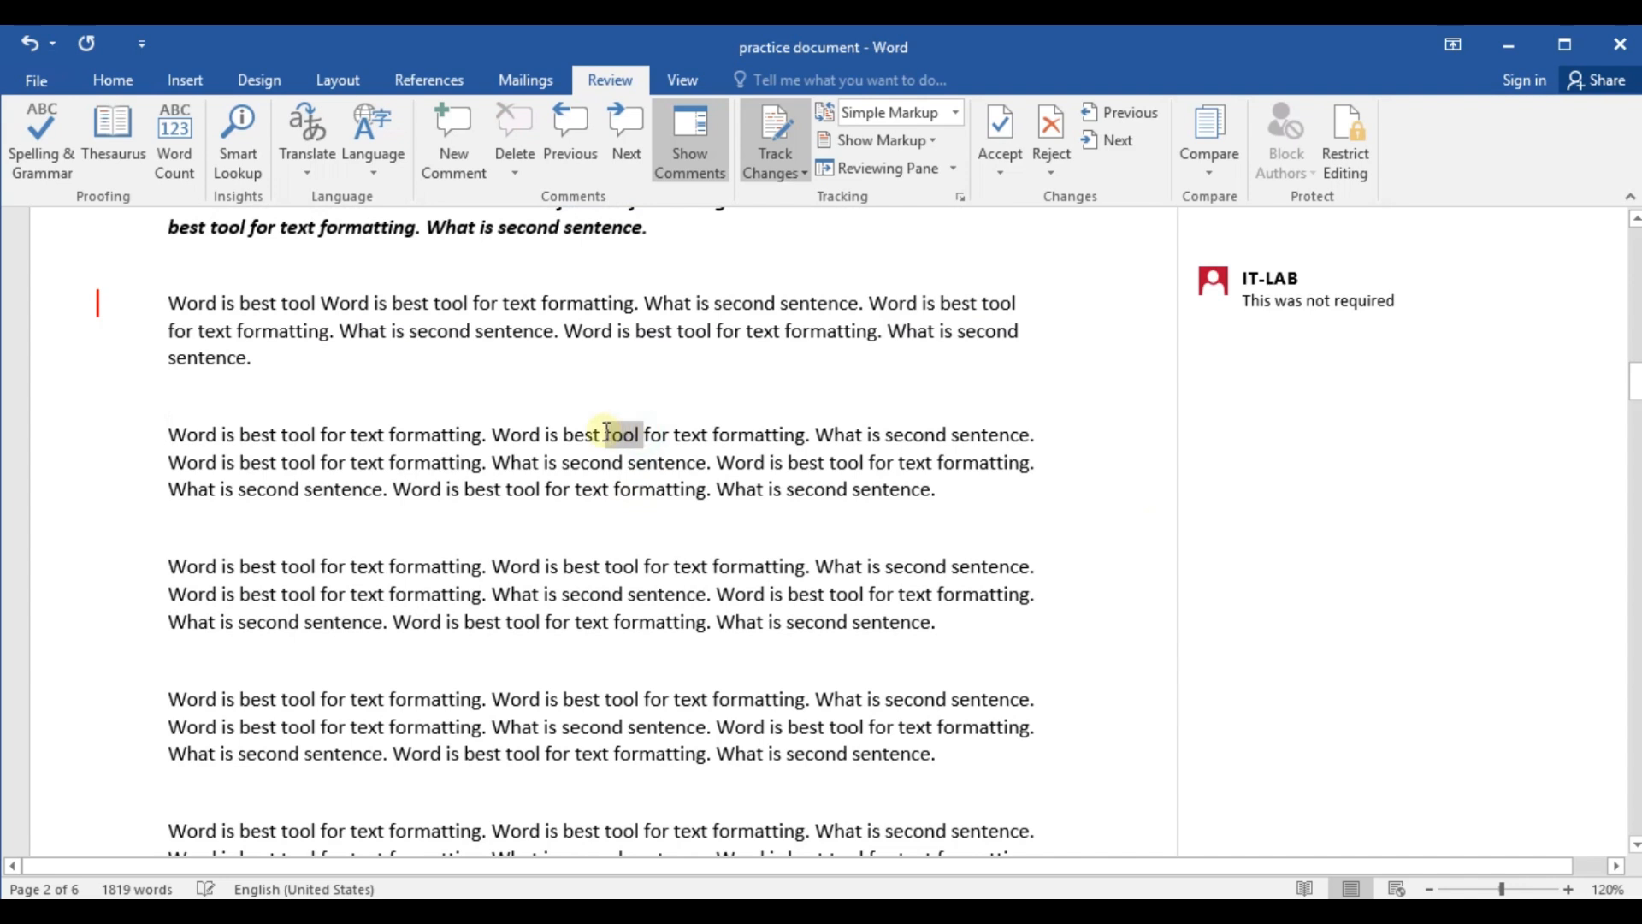
left_click_drag(586, 430, 548, 437)
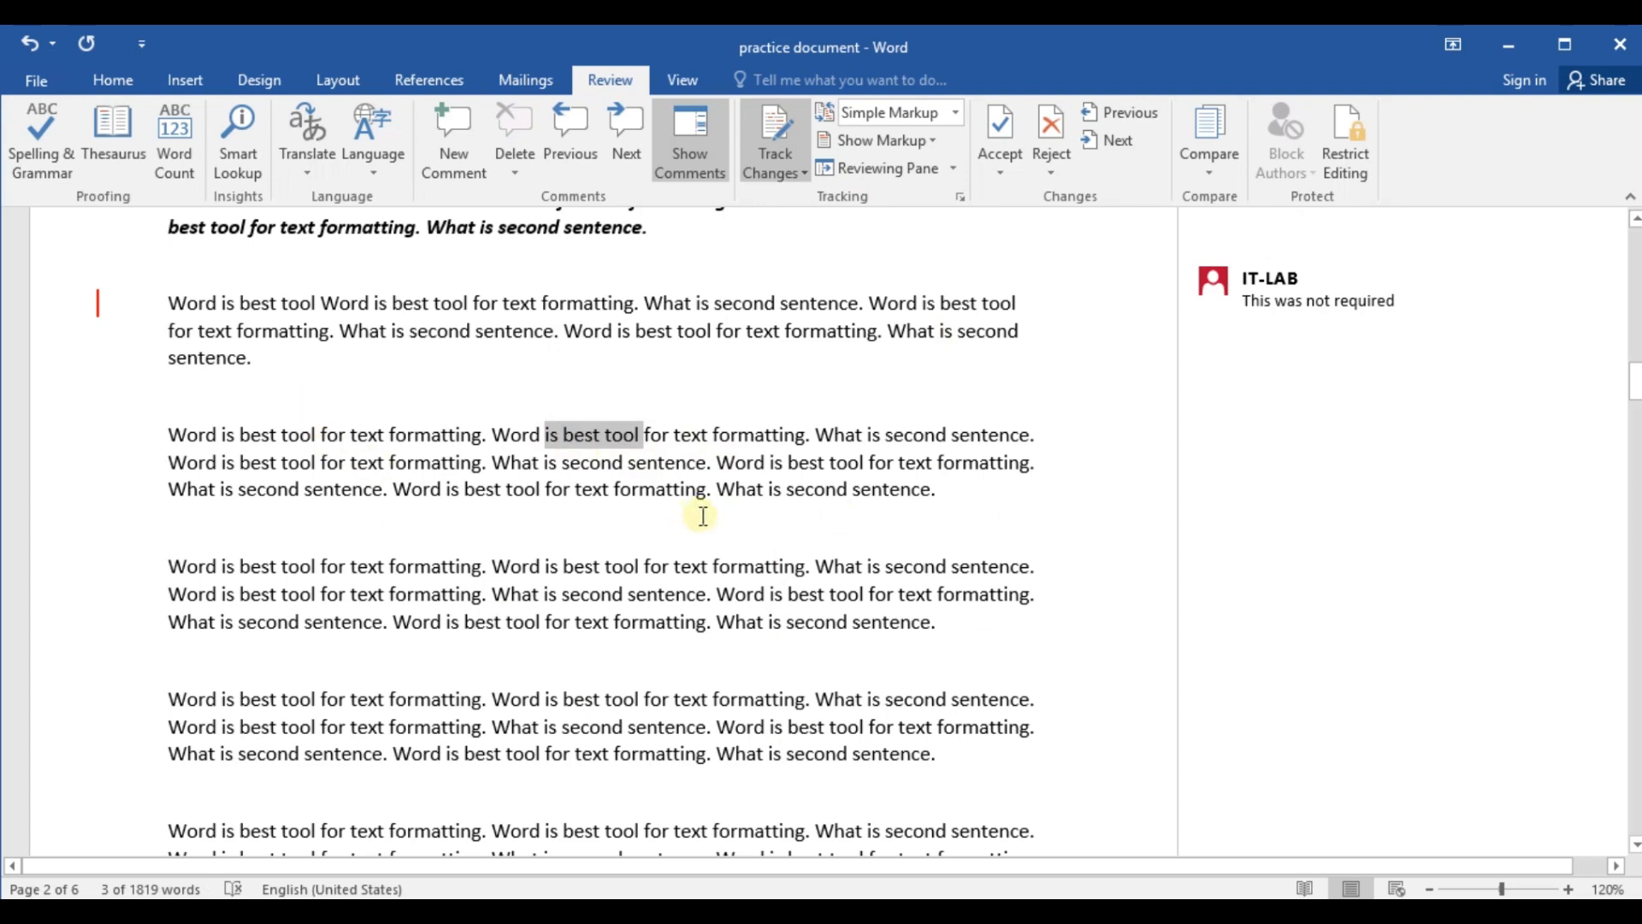
type("sy")
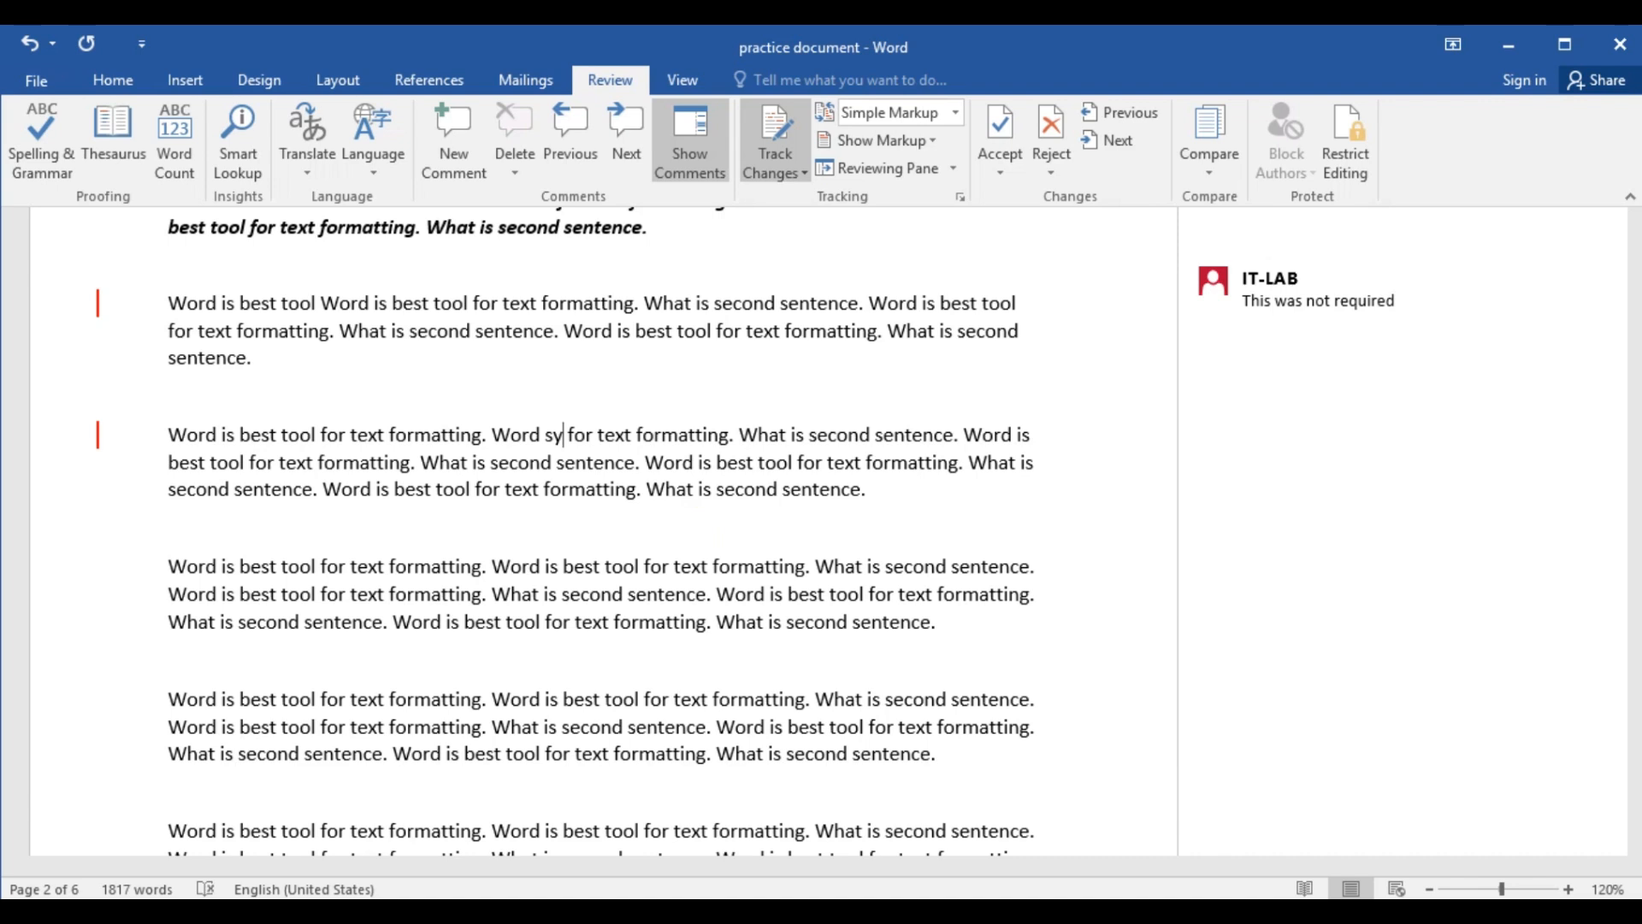
type("mbol")
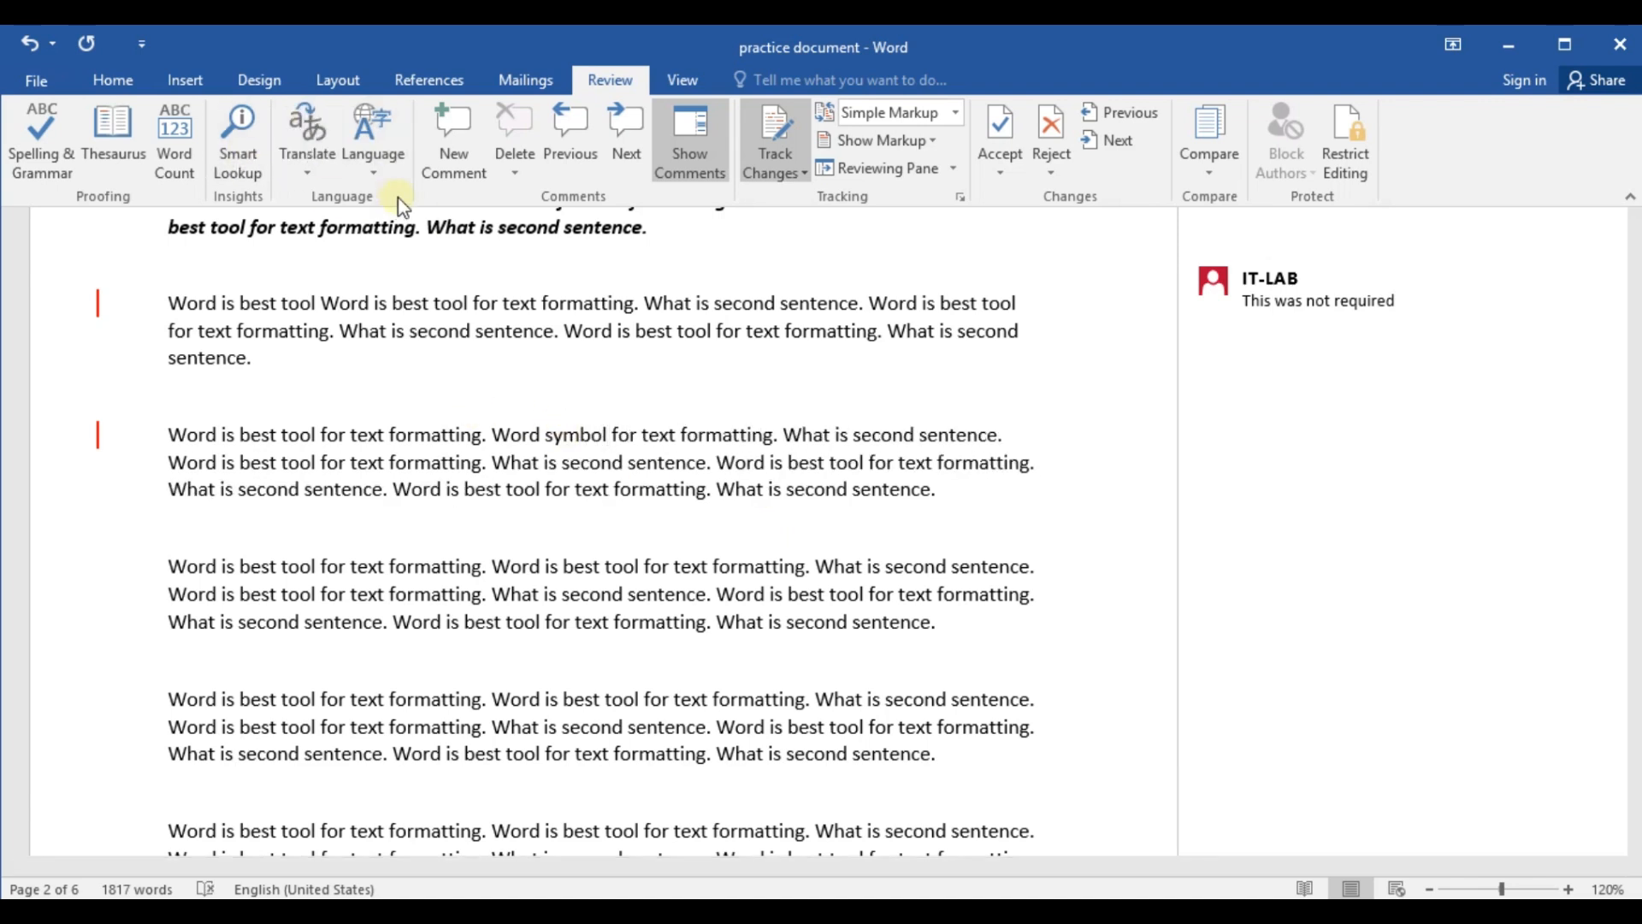
Add the comment "Symbol is correct" to the replaced word "symbol"
left_click(468, 175)
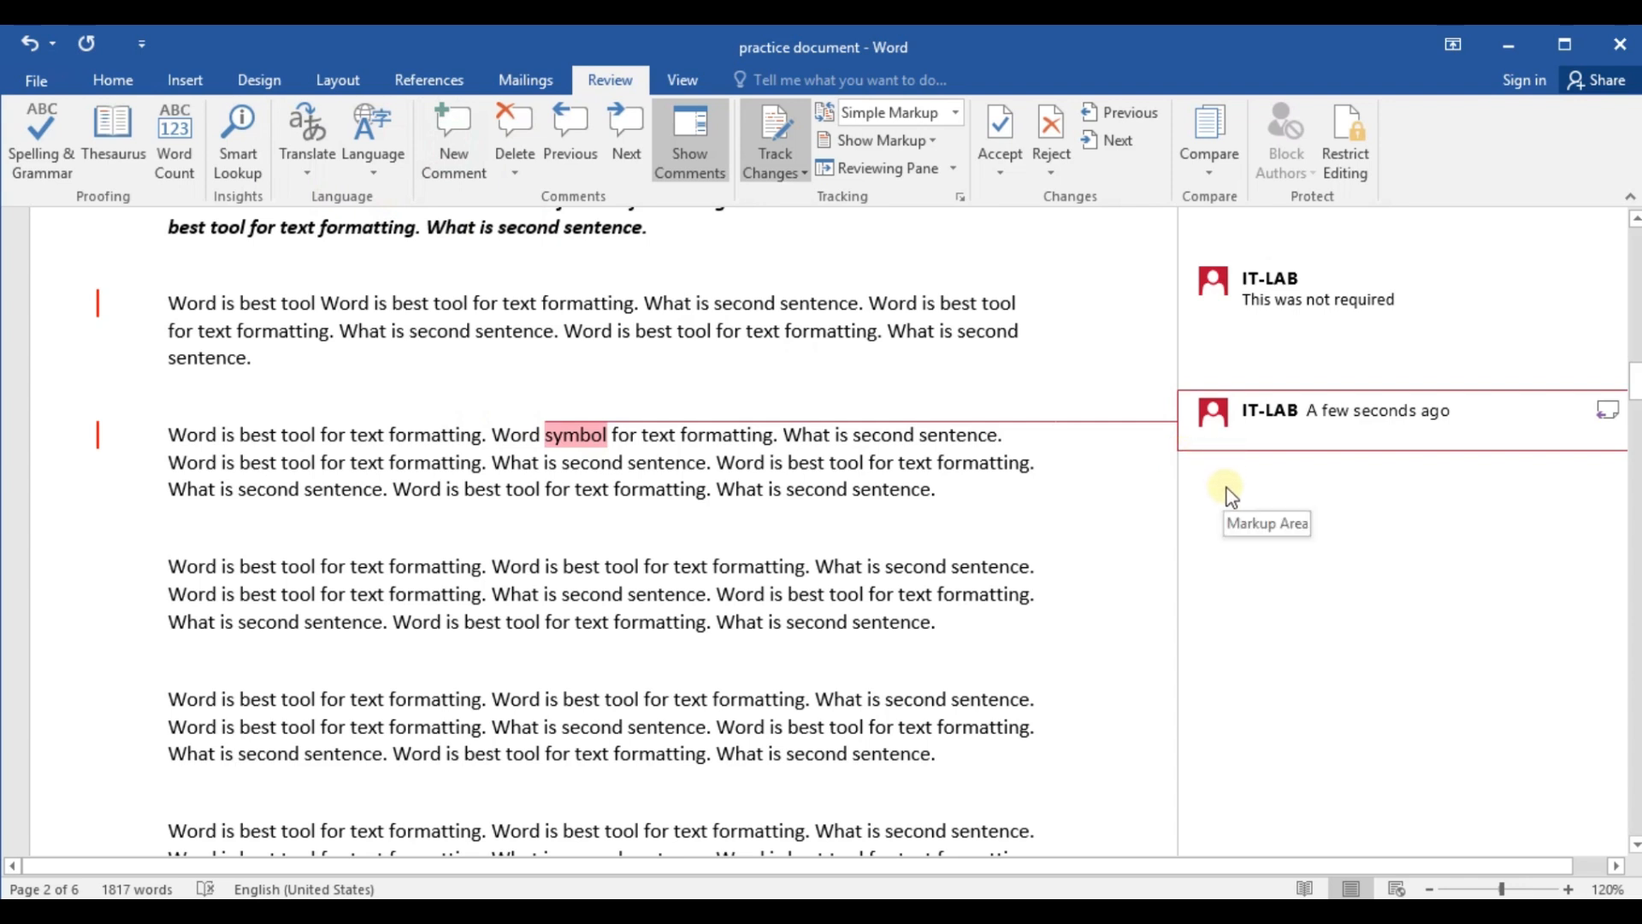
type("sy")
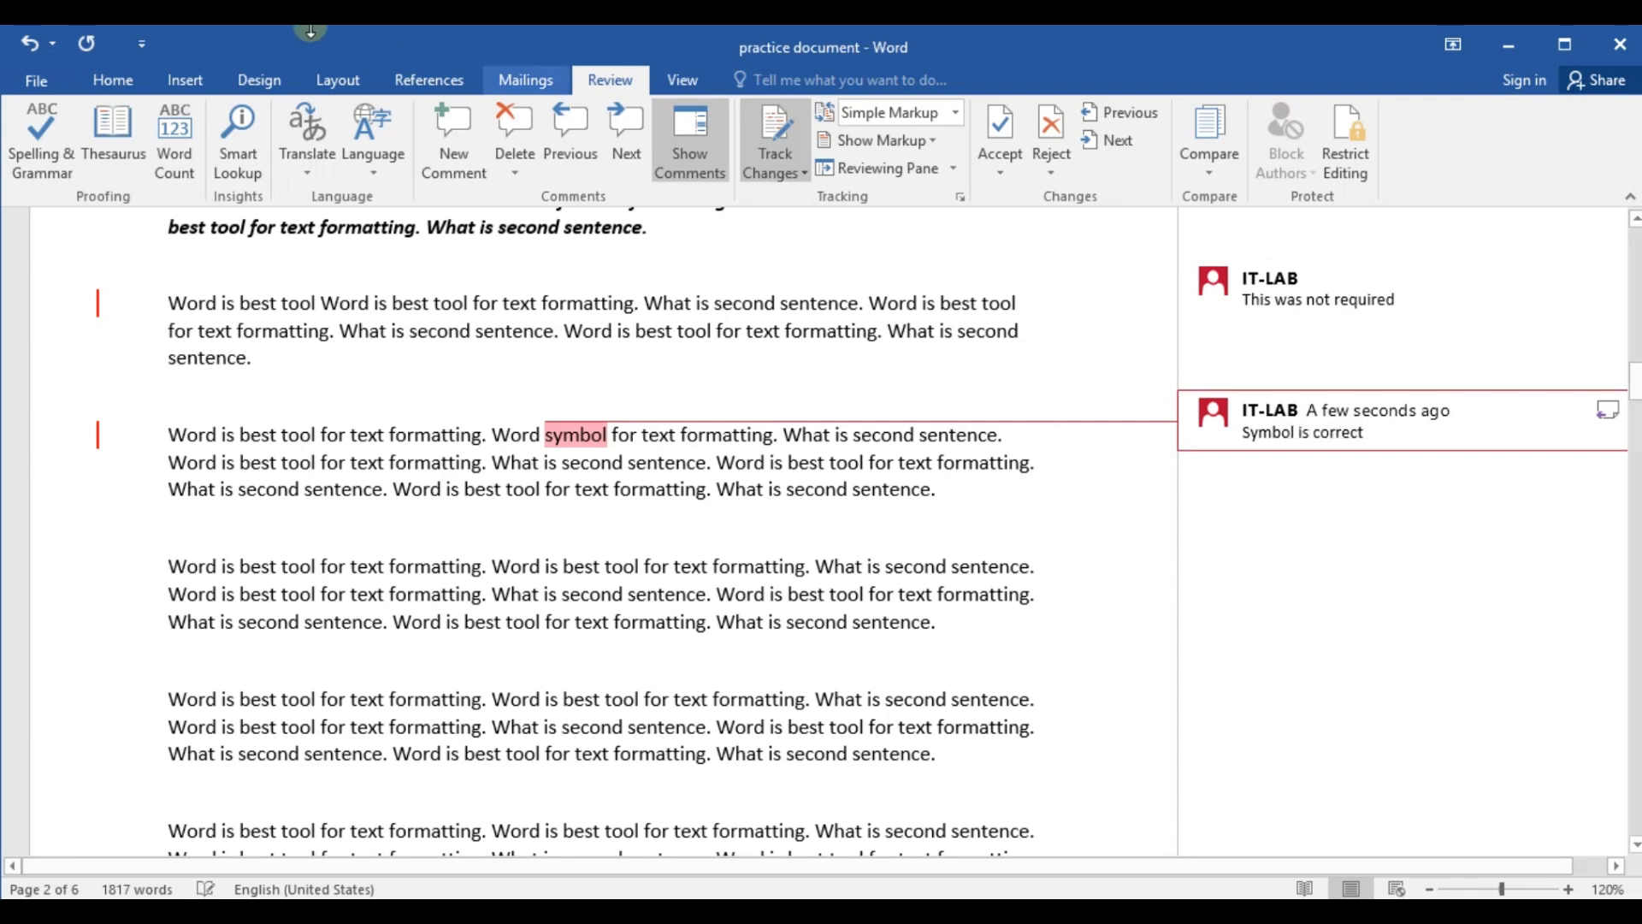
Highlight the second paragraph below the "symbol" paragraph in red
left_click(636, 463)
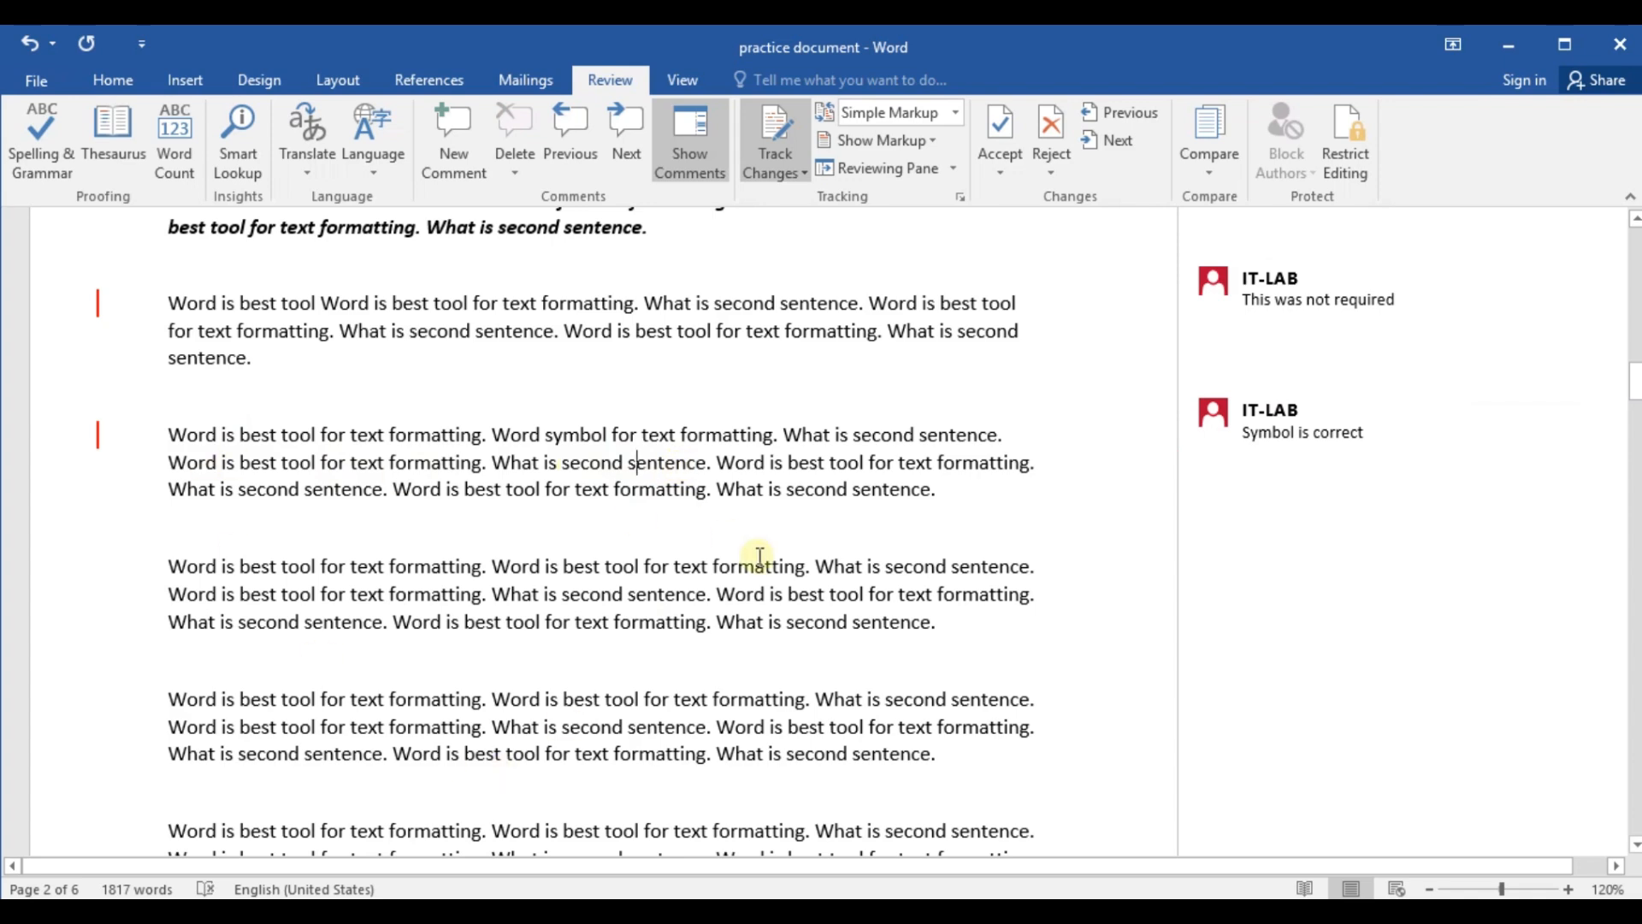
scroll(697, 568, "up", 3)
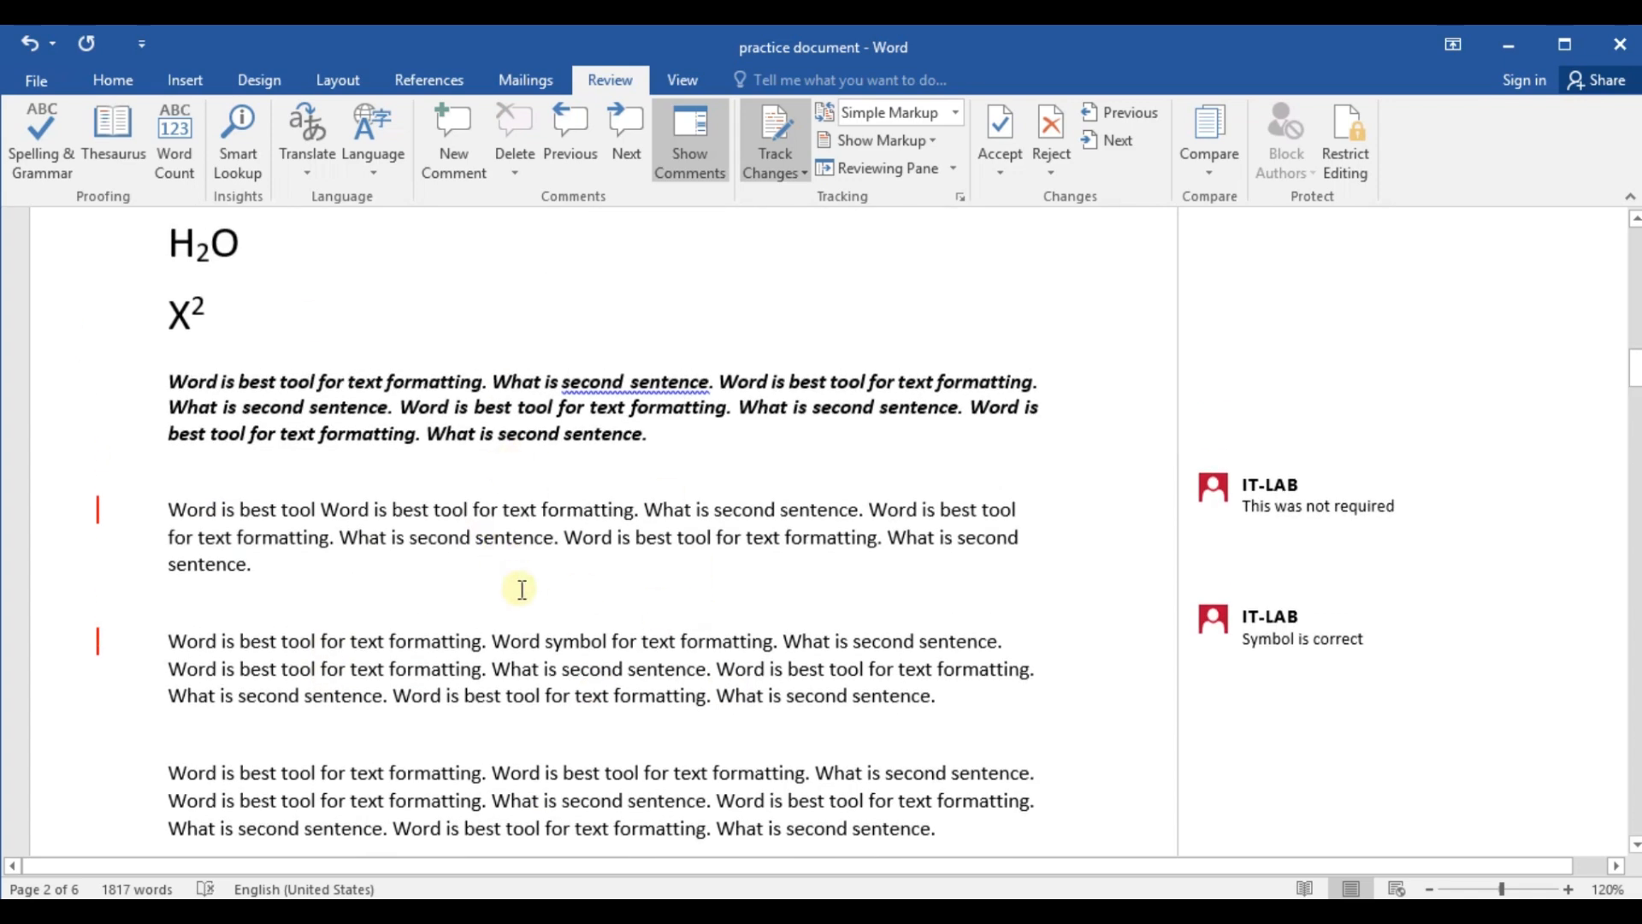
scroll(522, 588, "down", 6)
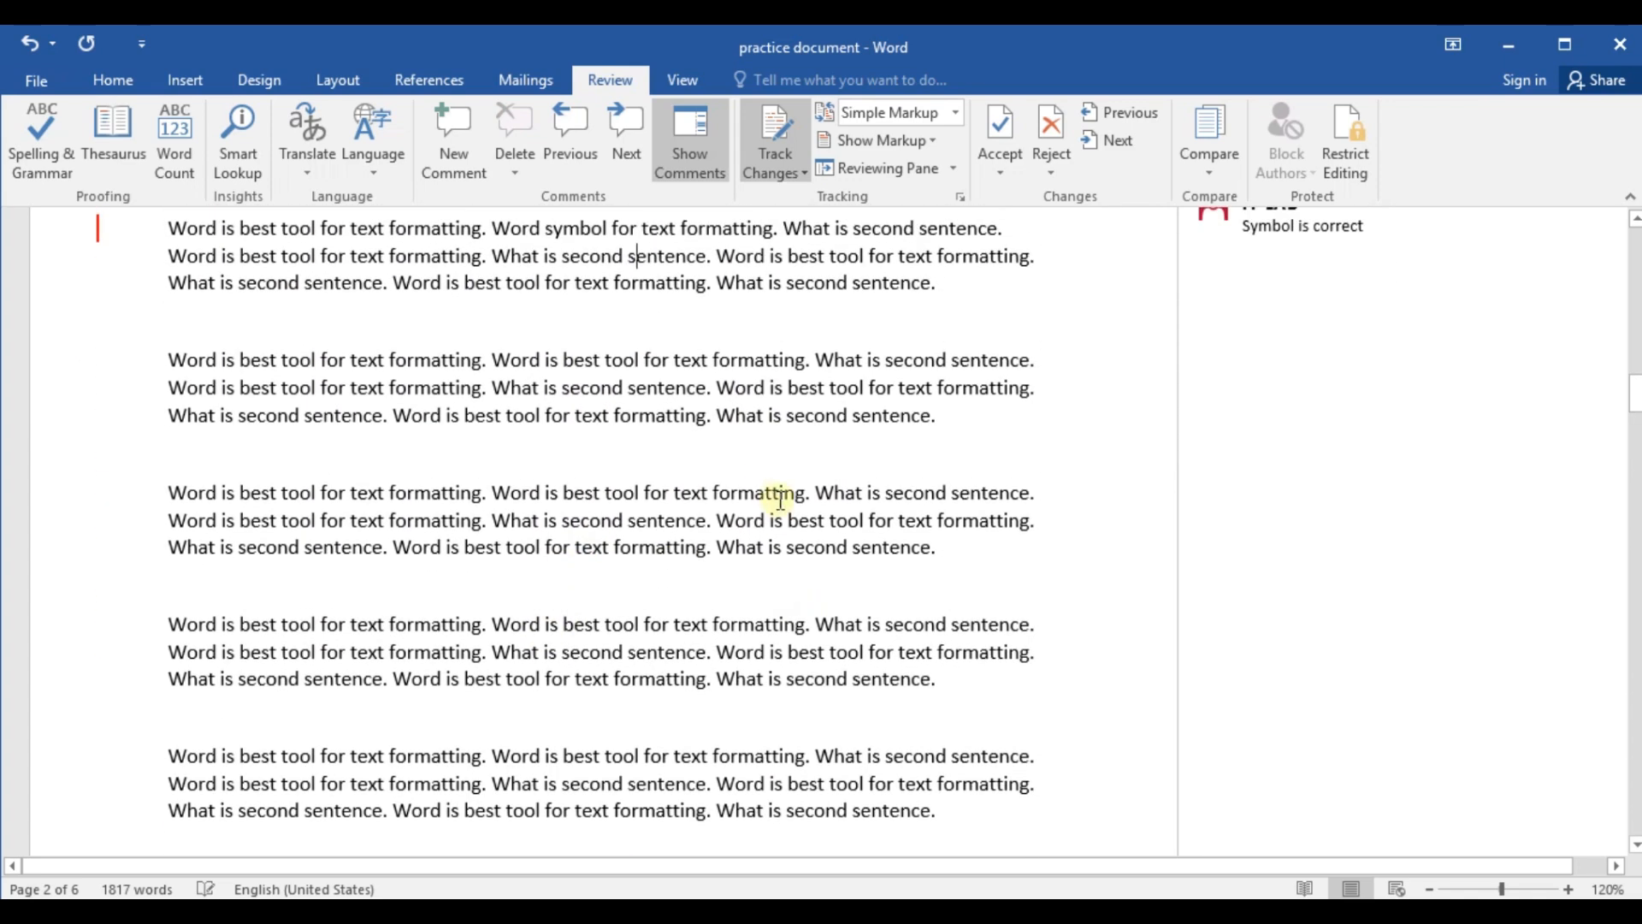
left_click_drag(781, 501, 448, 502)
left_click_drag(937, 546, 137, 468)
left_click(113, 80)
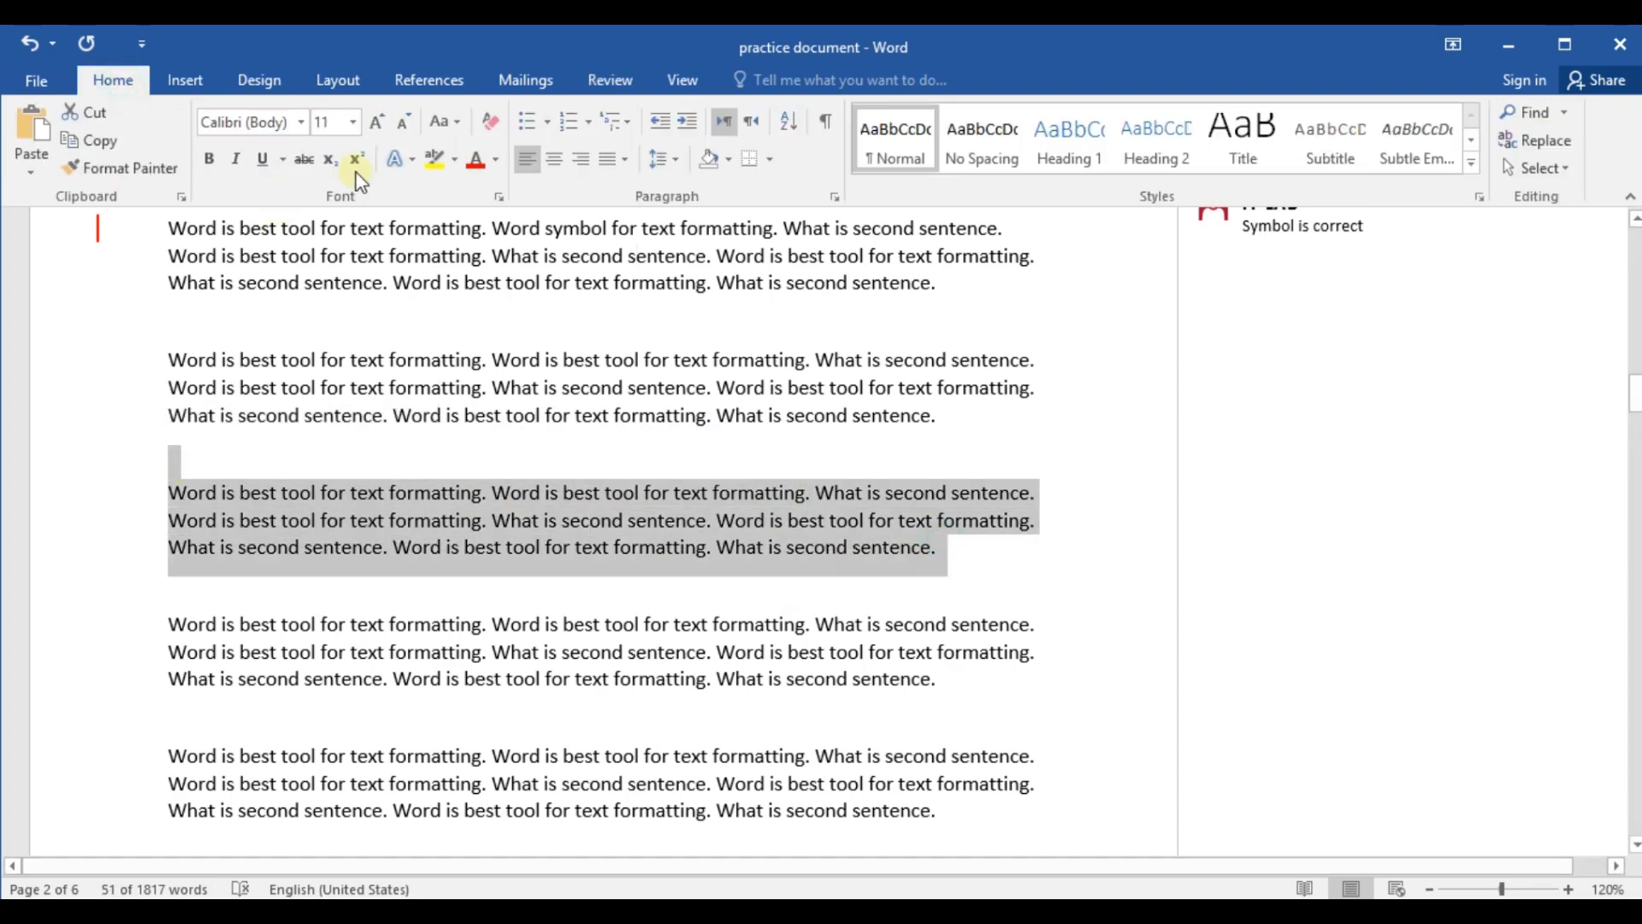
left_click(454, 160)
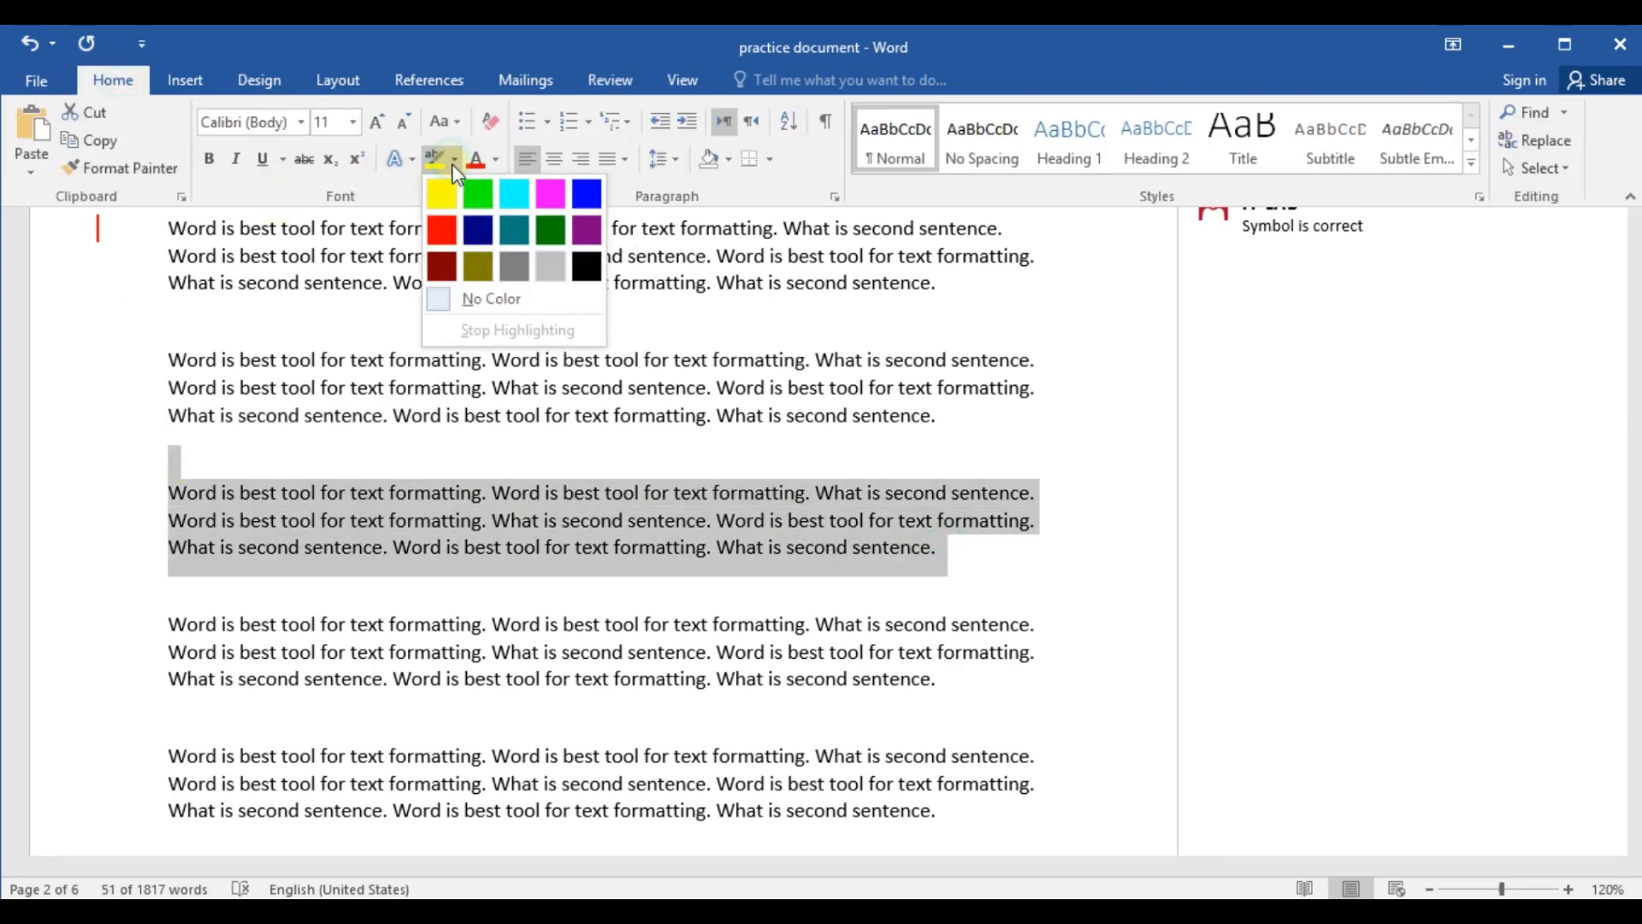
left_click(442, 229)
left_click(513, 581)
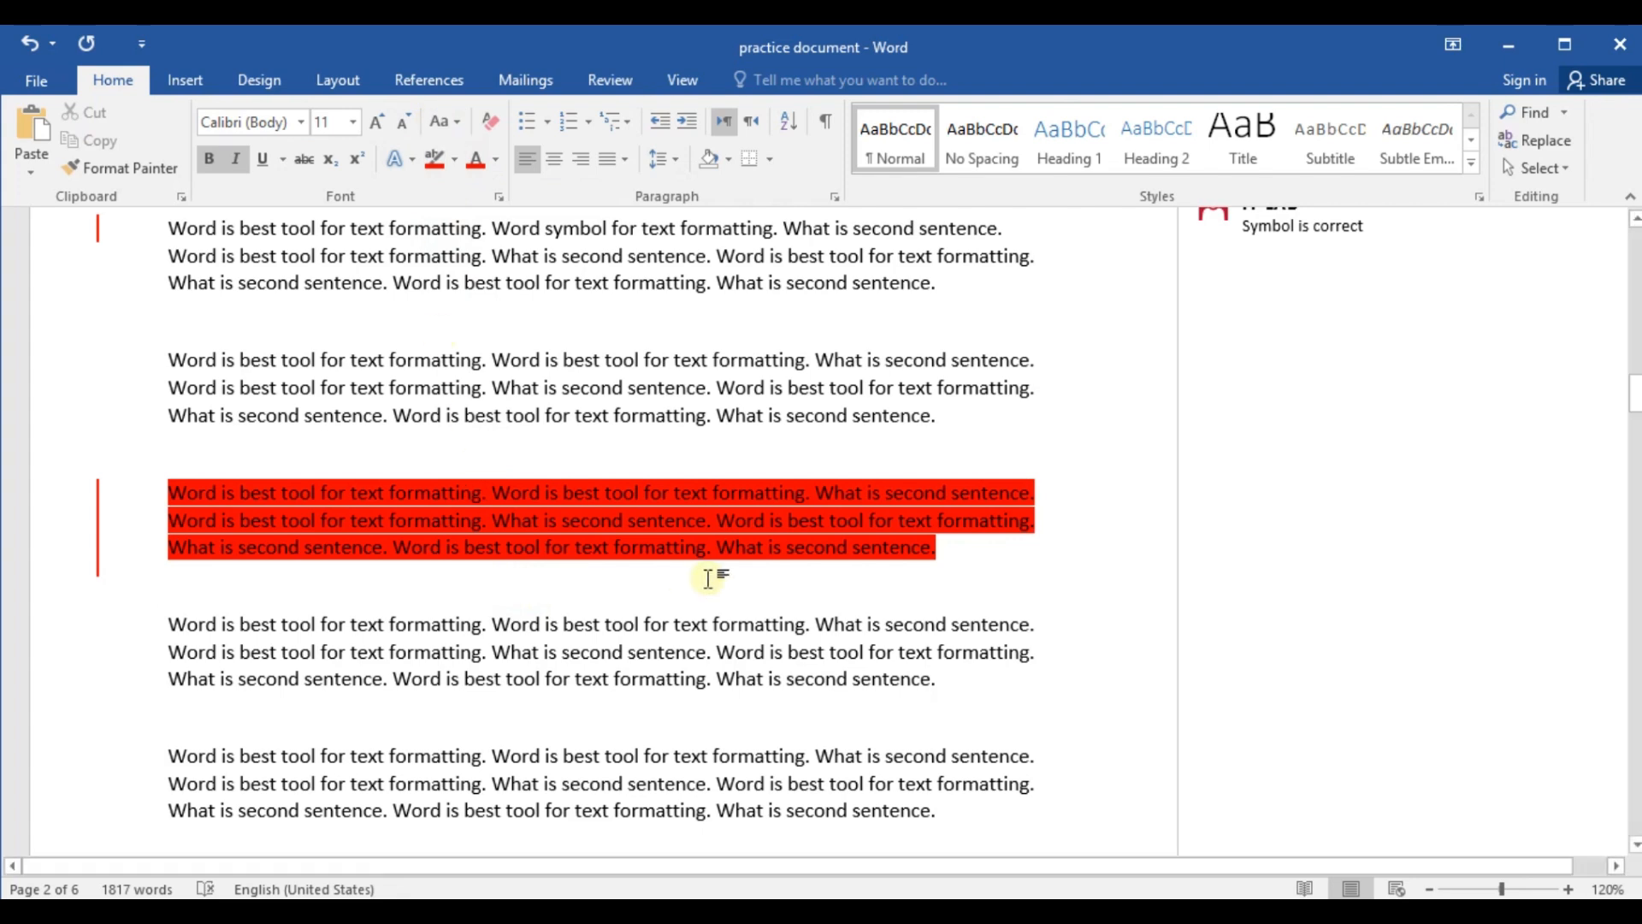
Change the text highlight of the red-highlighted paragraph to bright green
left_click_drag(941, 560, 167, 483)
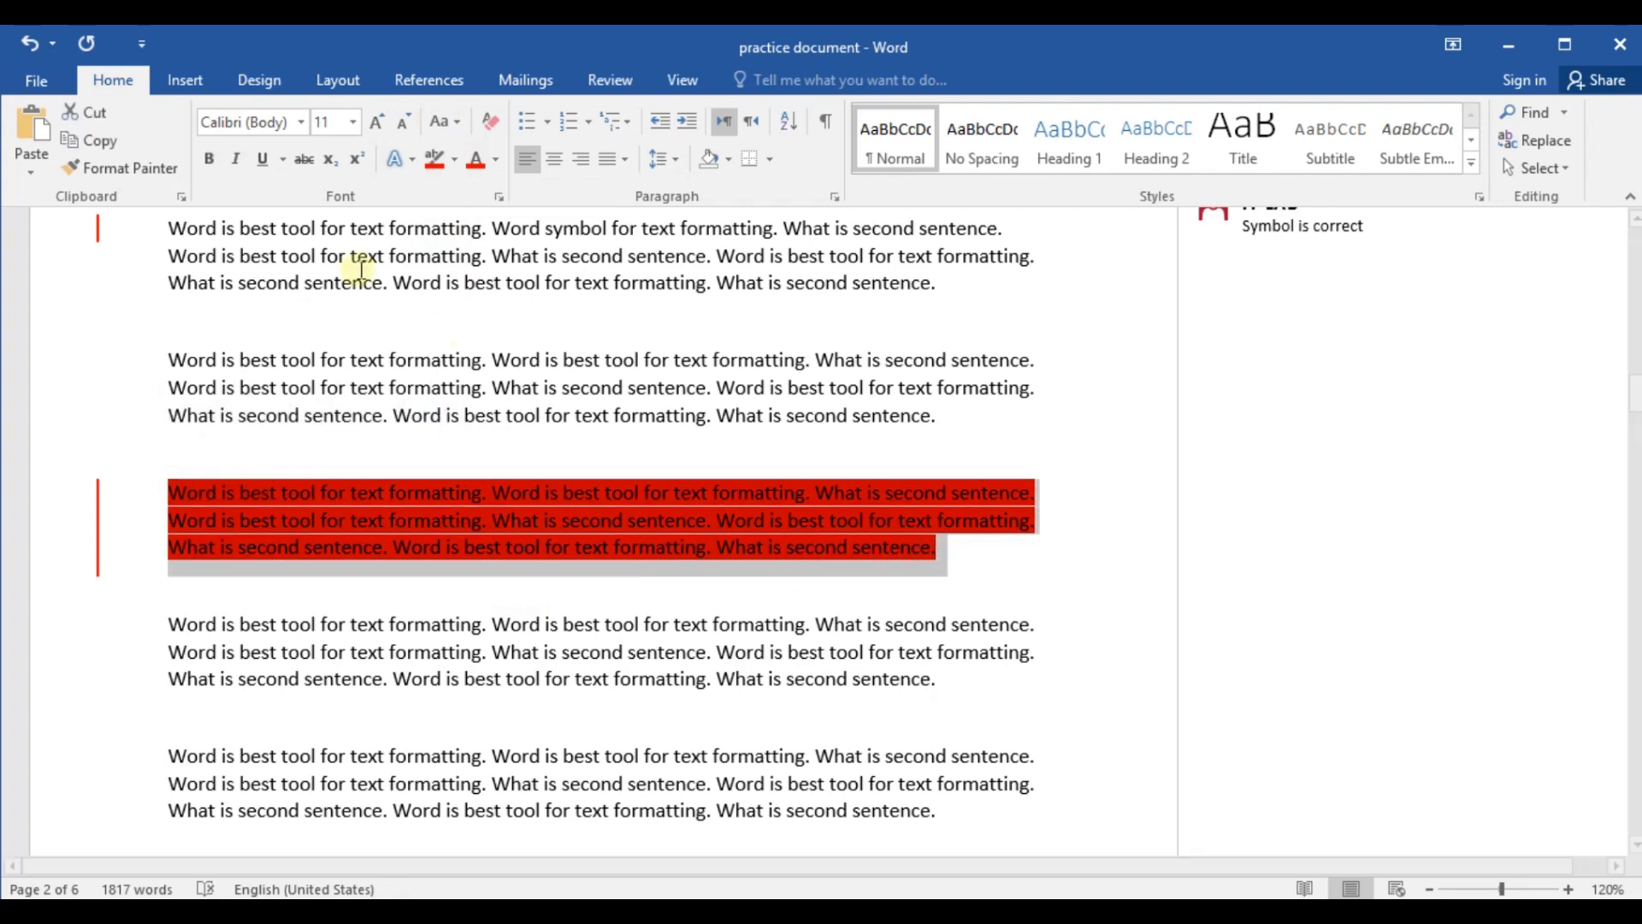
left_click(454, 159)
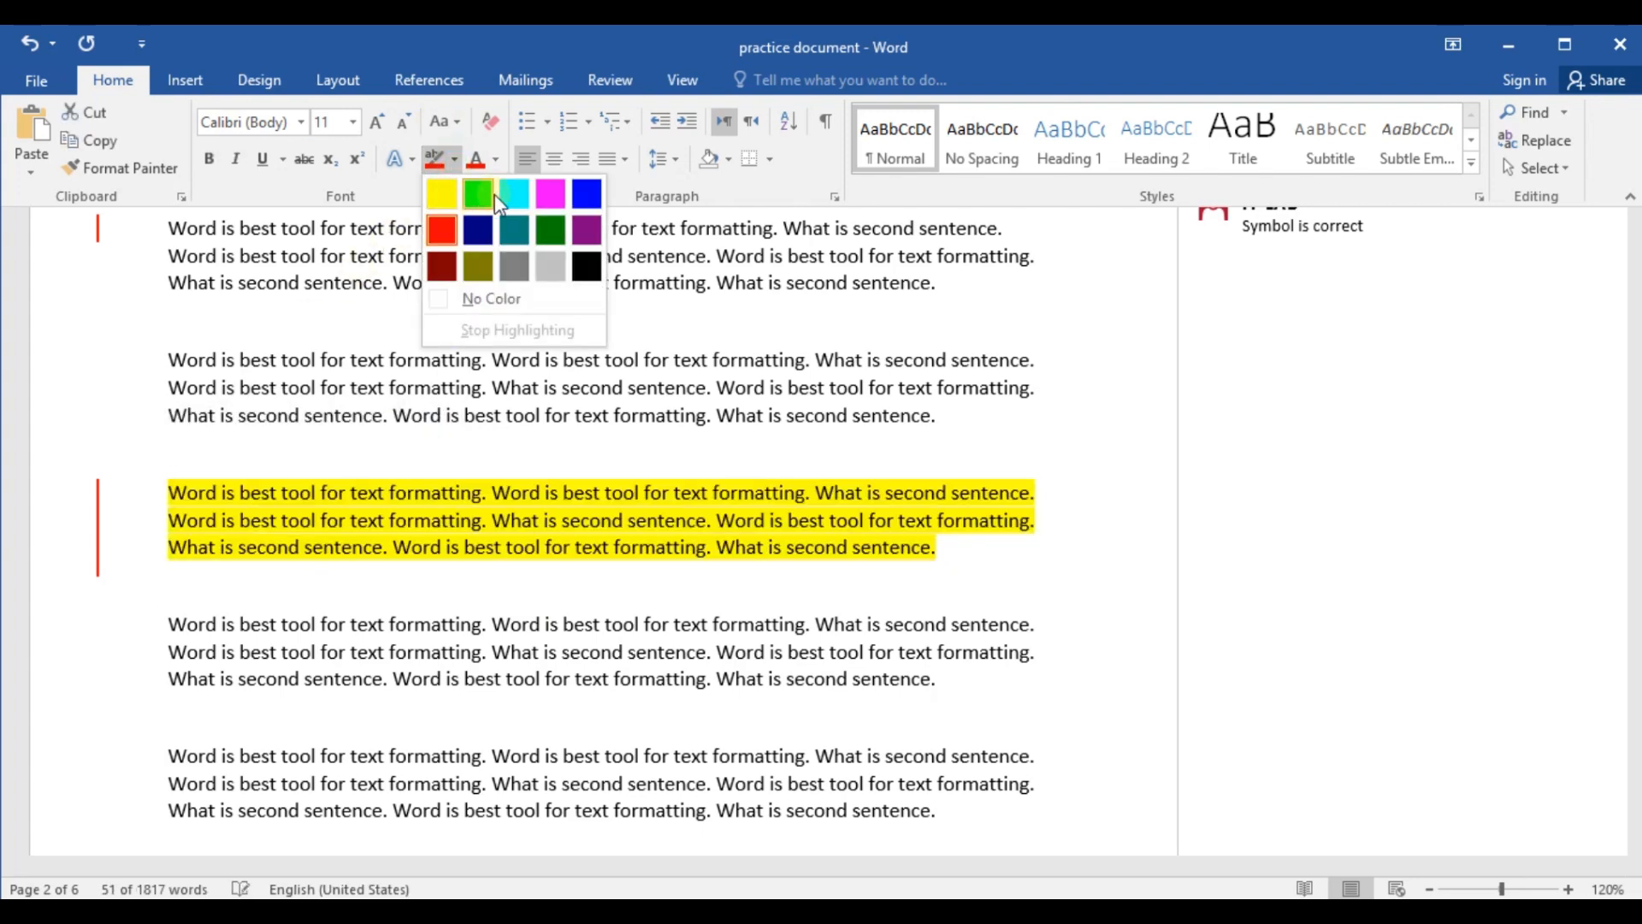
left_click(478, 194)
left_click(604, 479)
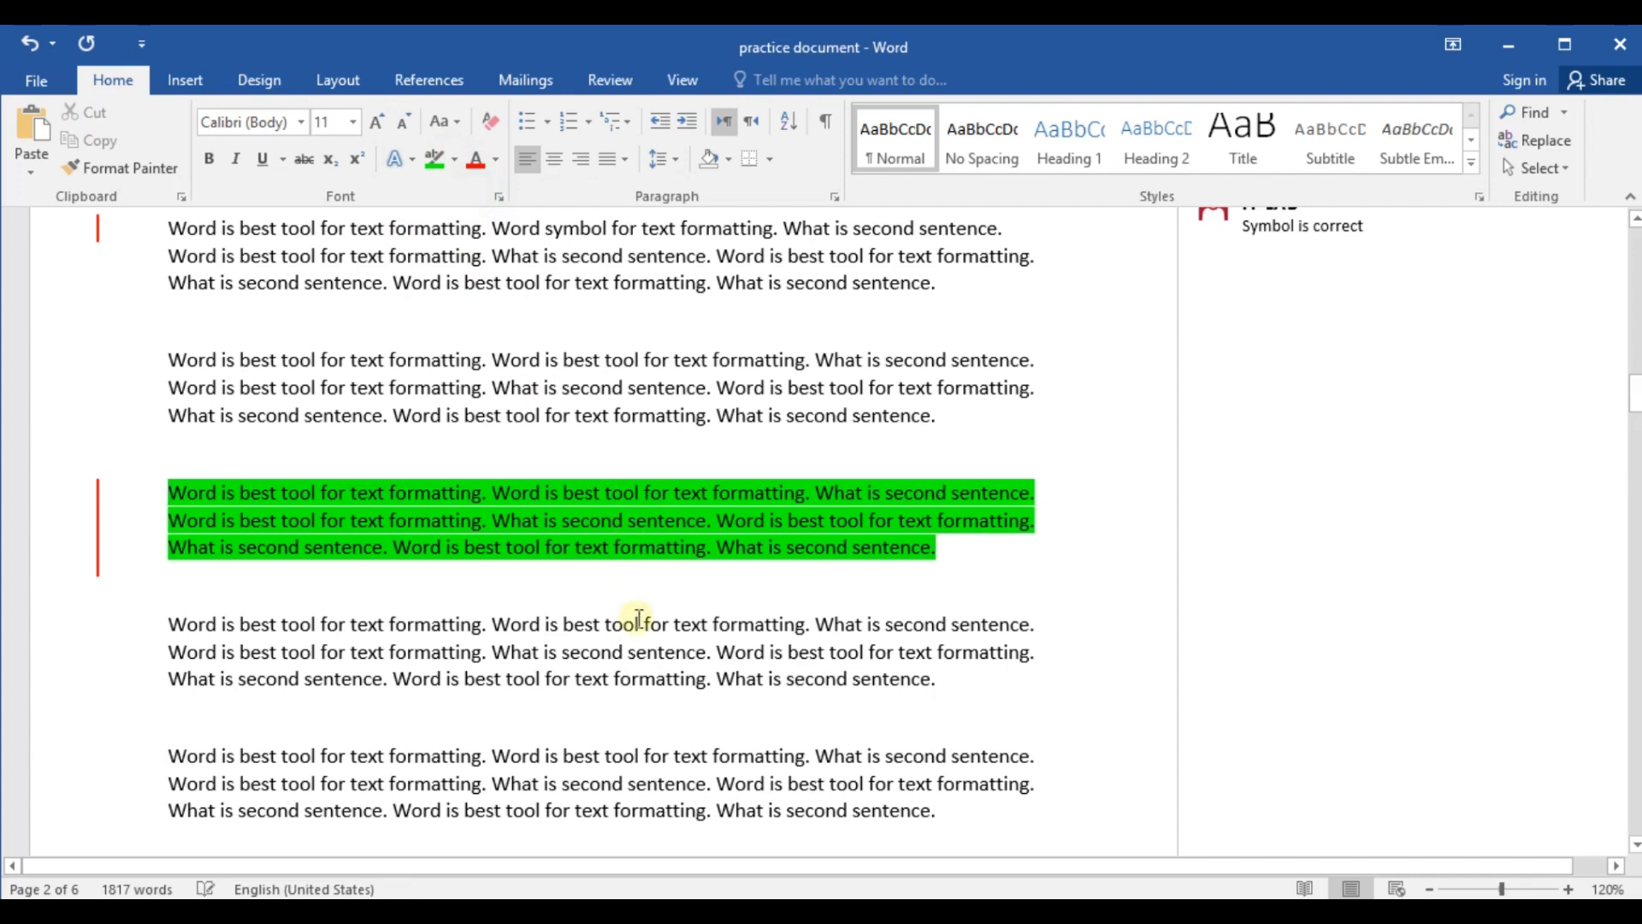
left_click(705, 587)
Make the paragraph directly below the green-highlighted one bold as a tracked change
scroll(825, 543, "down", 3)
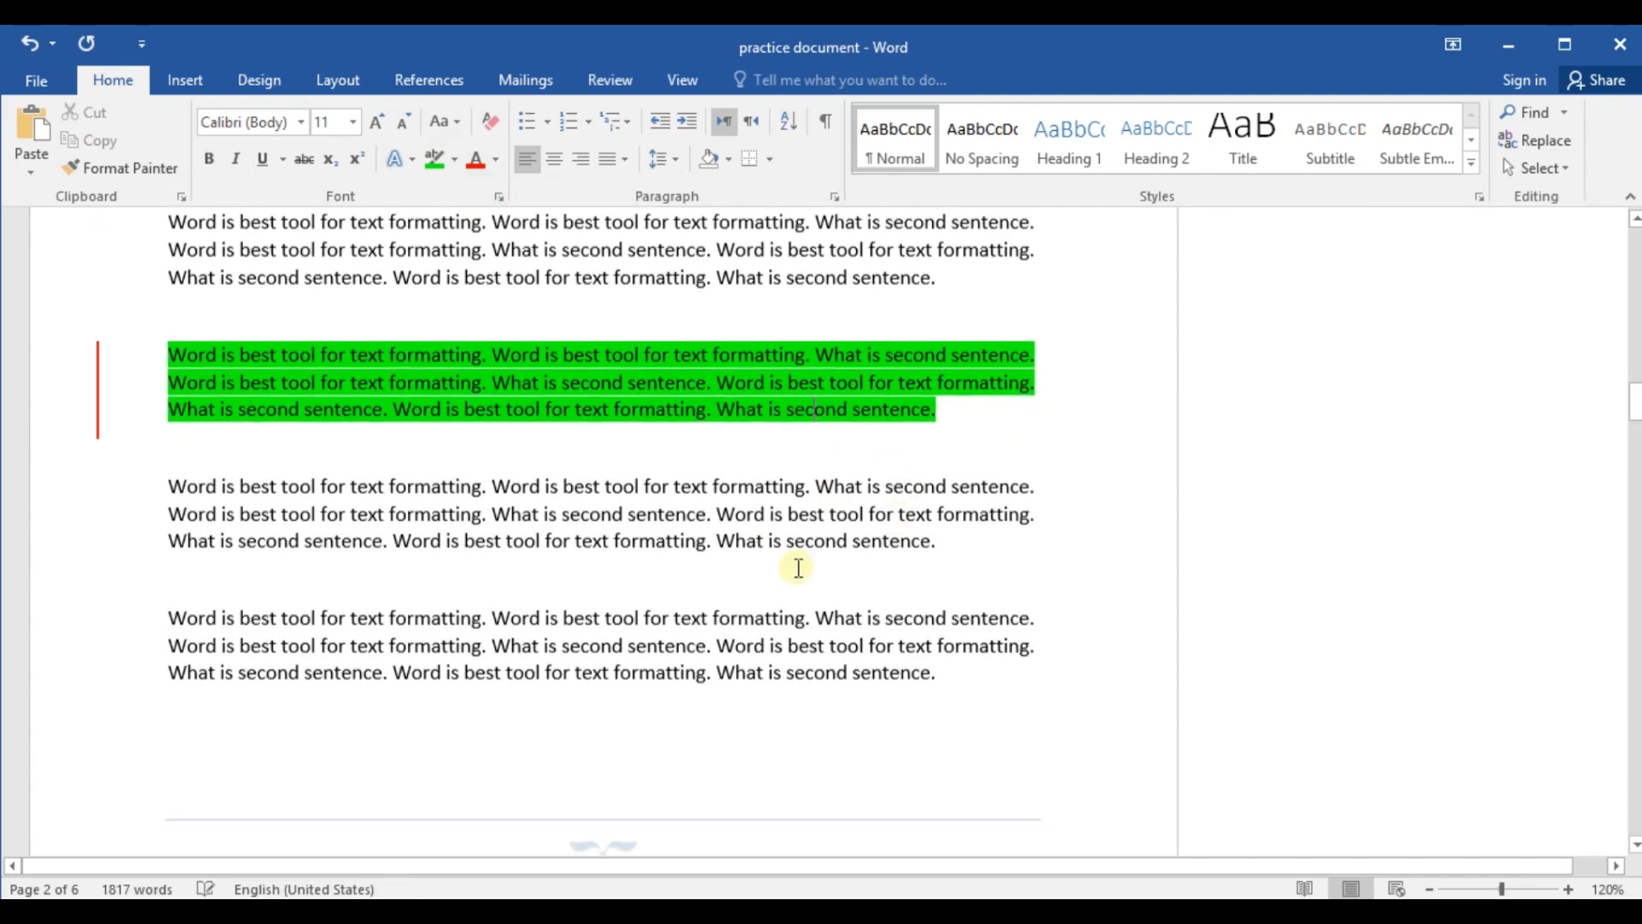
scroll(245, 356, "down", 3)
left_click_drag(174, 348, 964, 396)
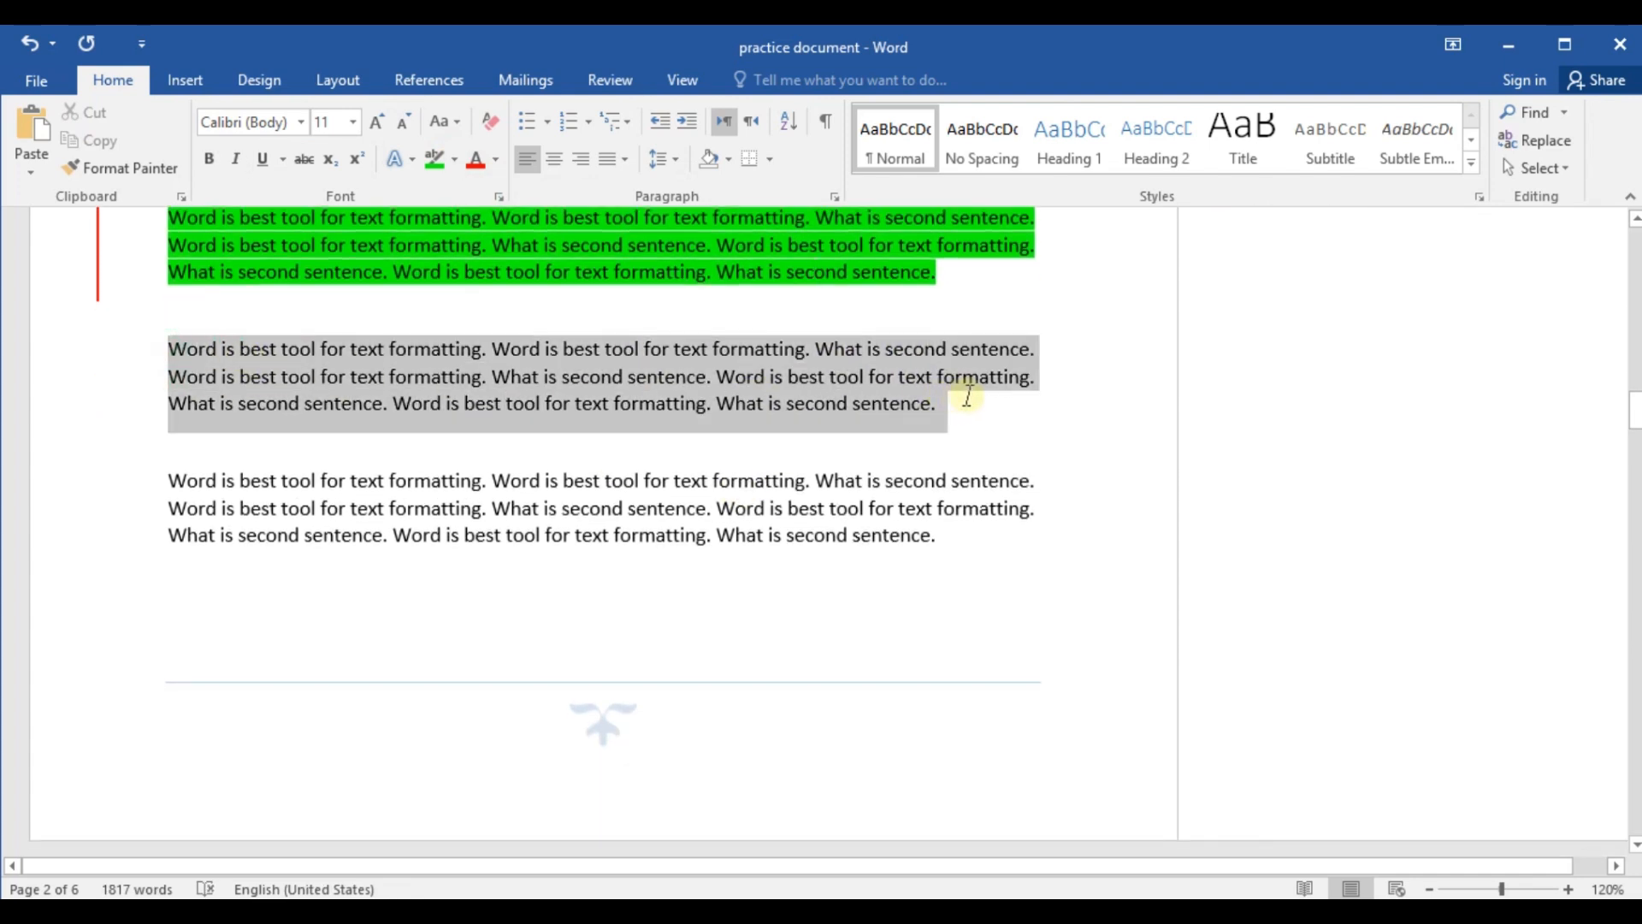
left_click(209, 159)
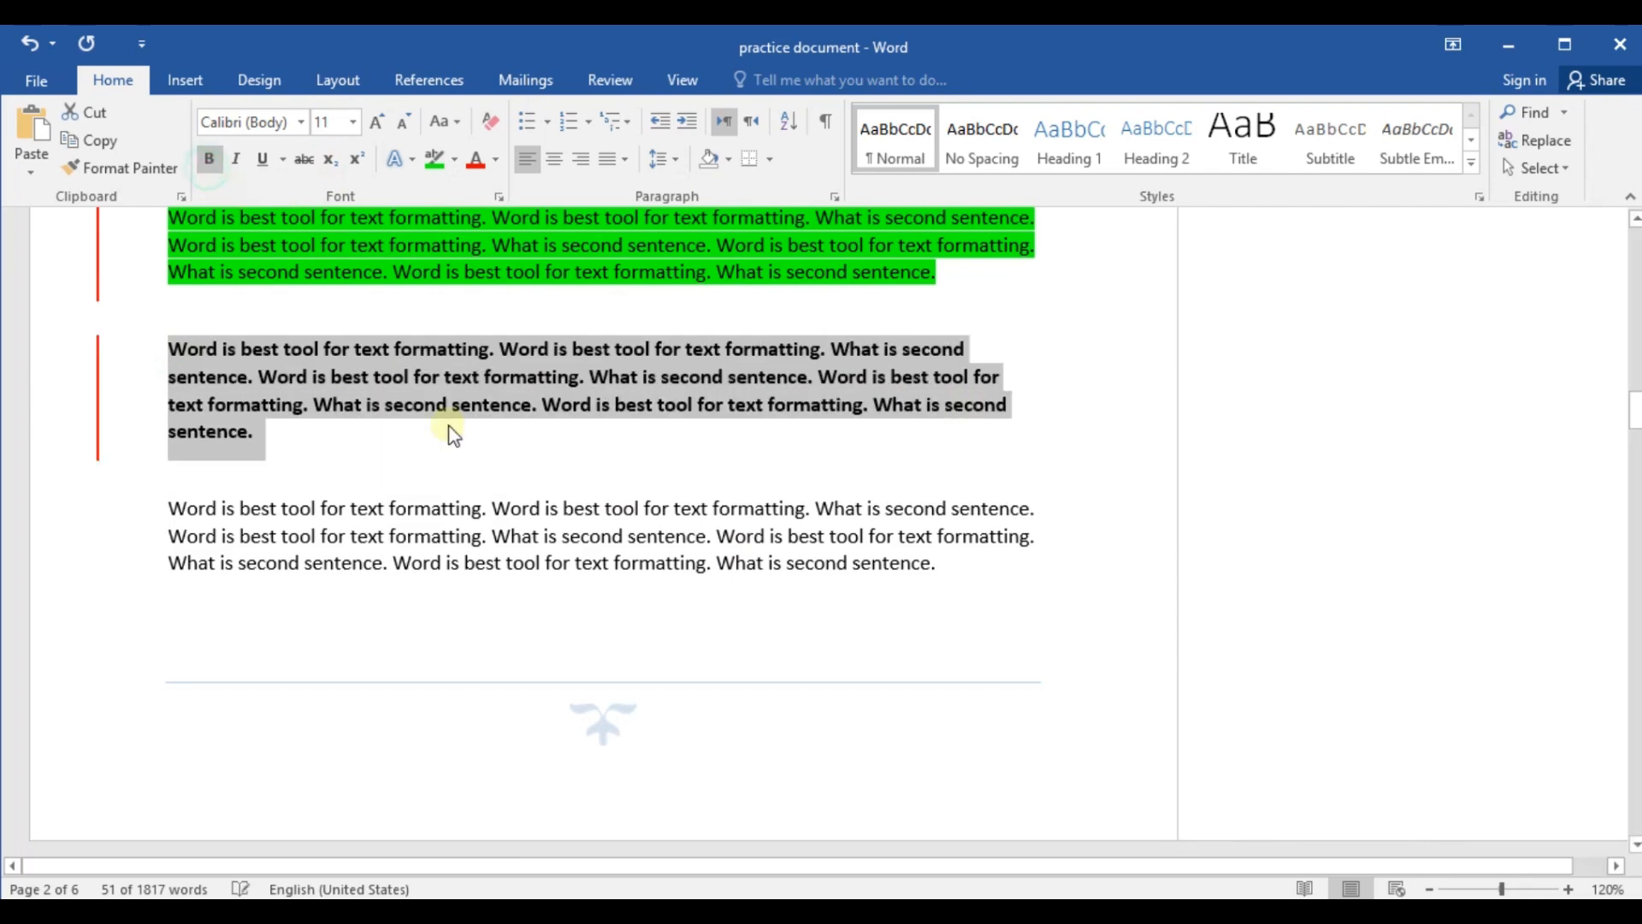
left_click(465, 448)
Close the practice document and save its changes
scroll(646, 516, "up", 3)
scroll(646, 516, "up", 20)
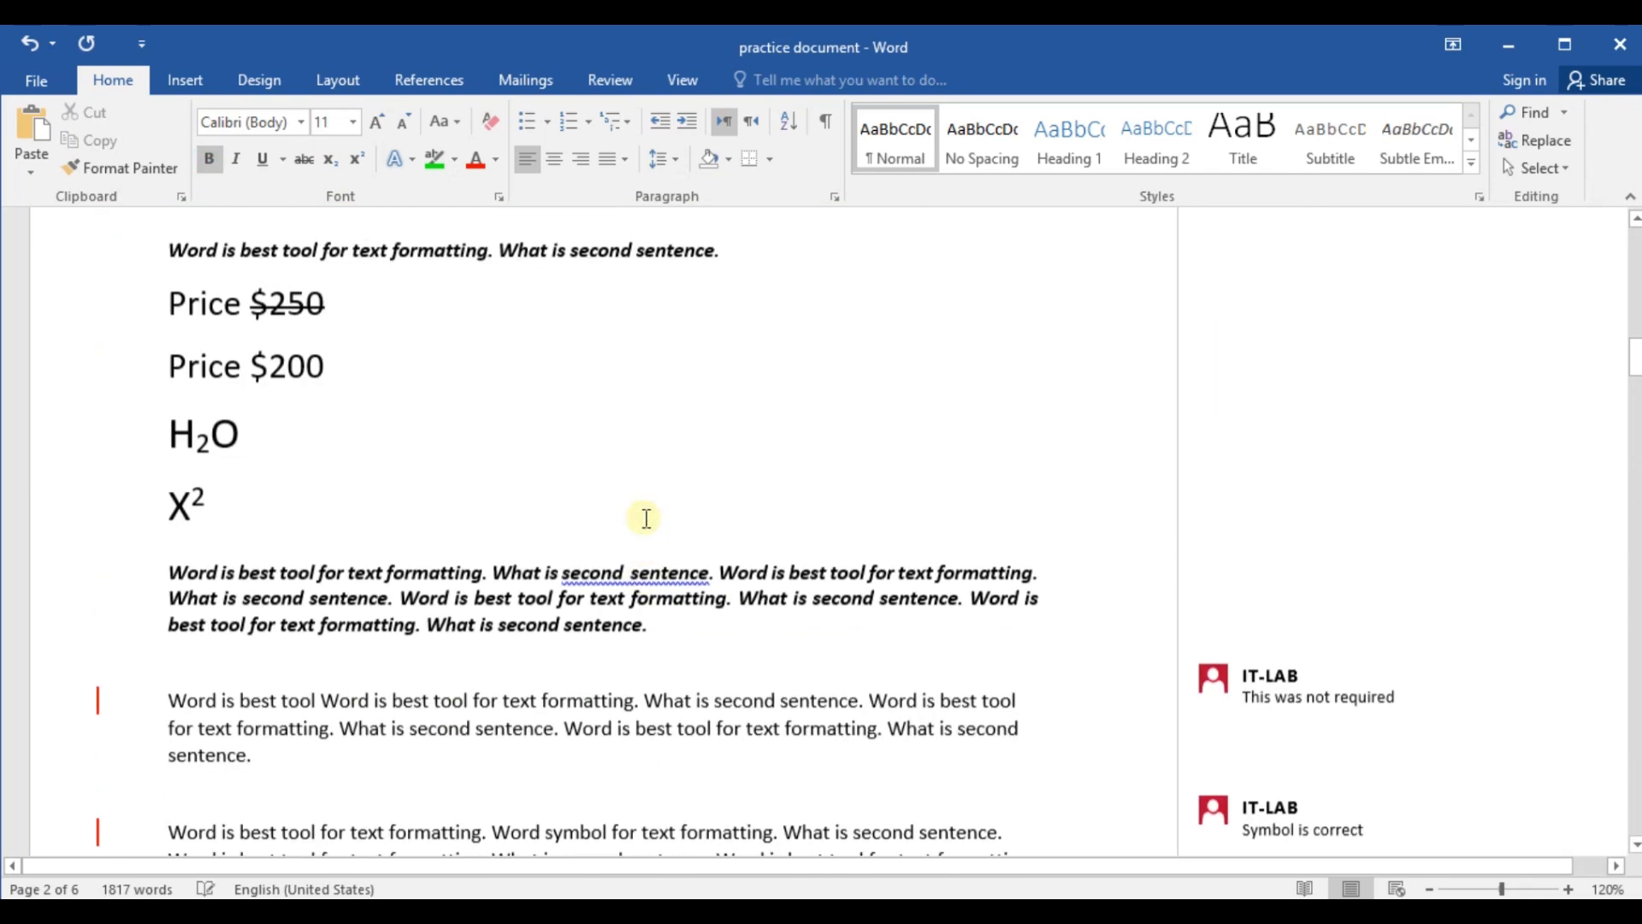
scroll(682, 543, "up", 15)
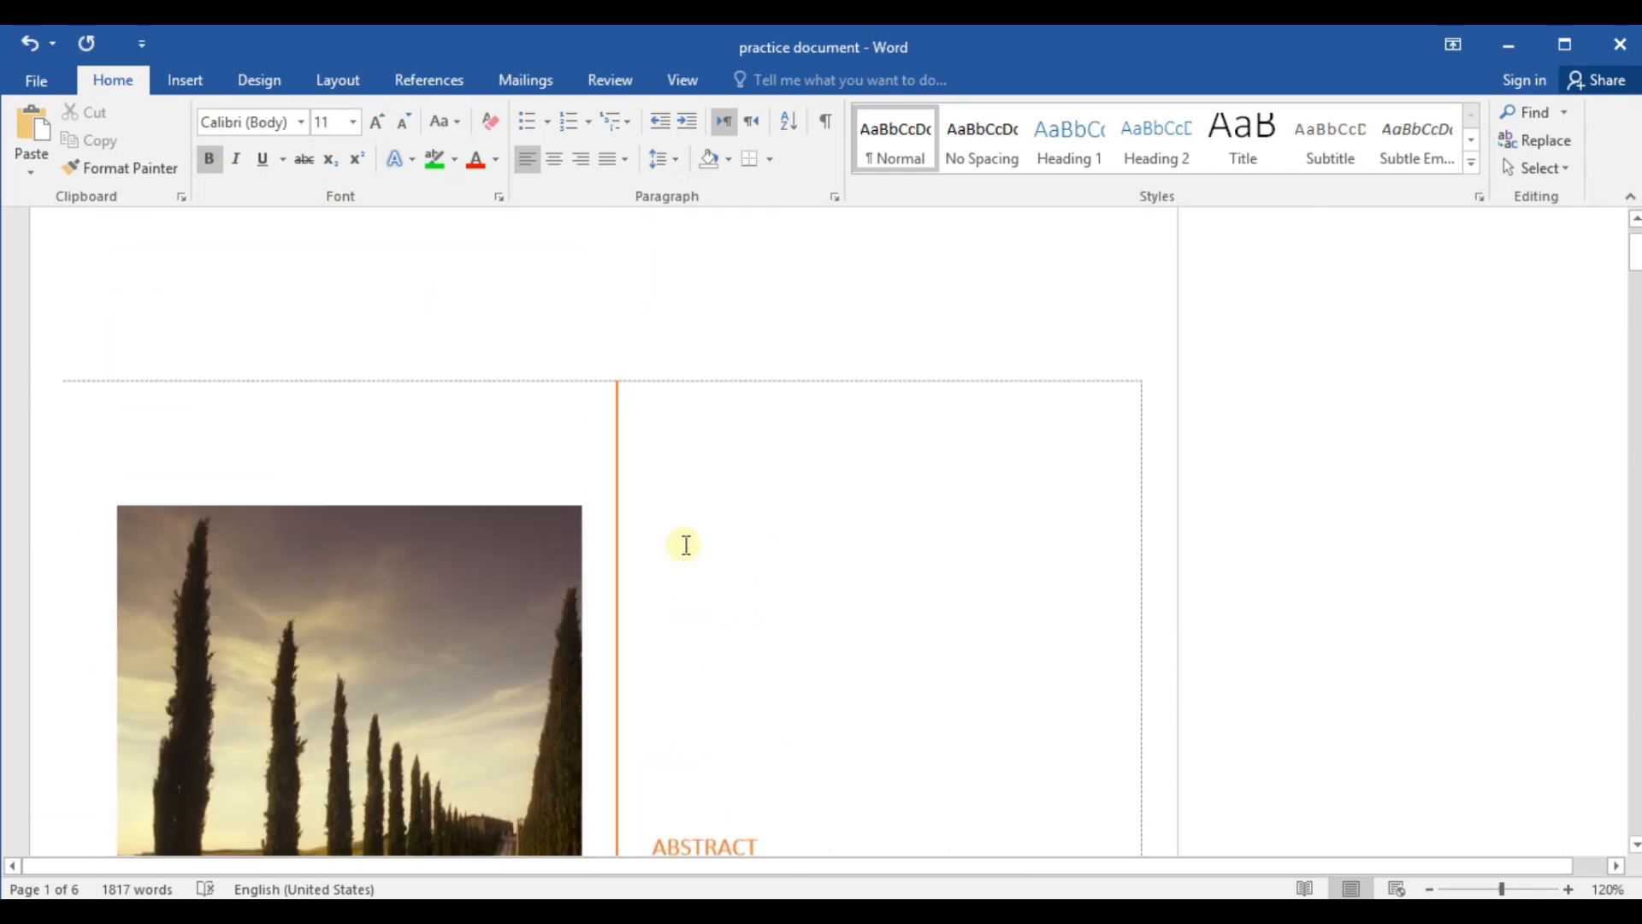
scroll(792, 462, "down", 20)
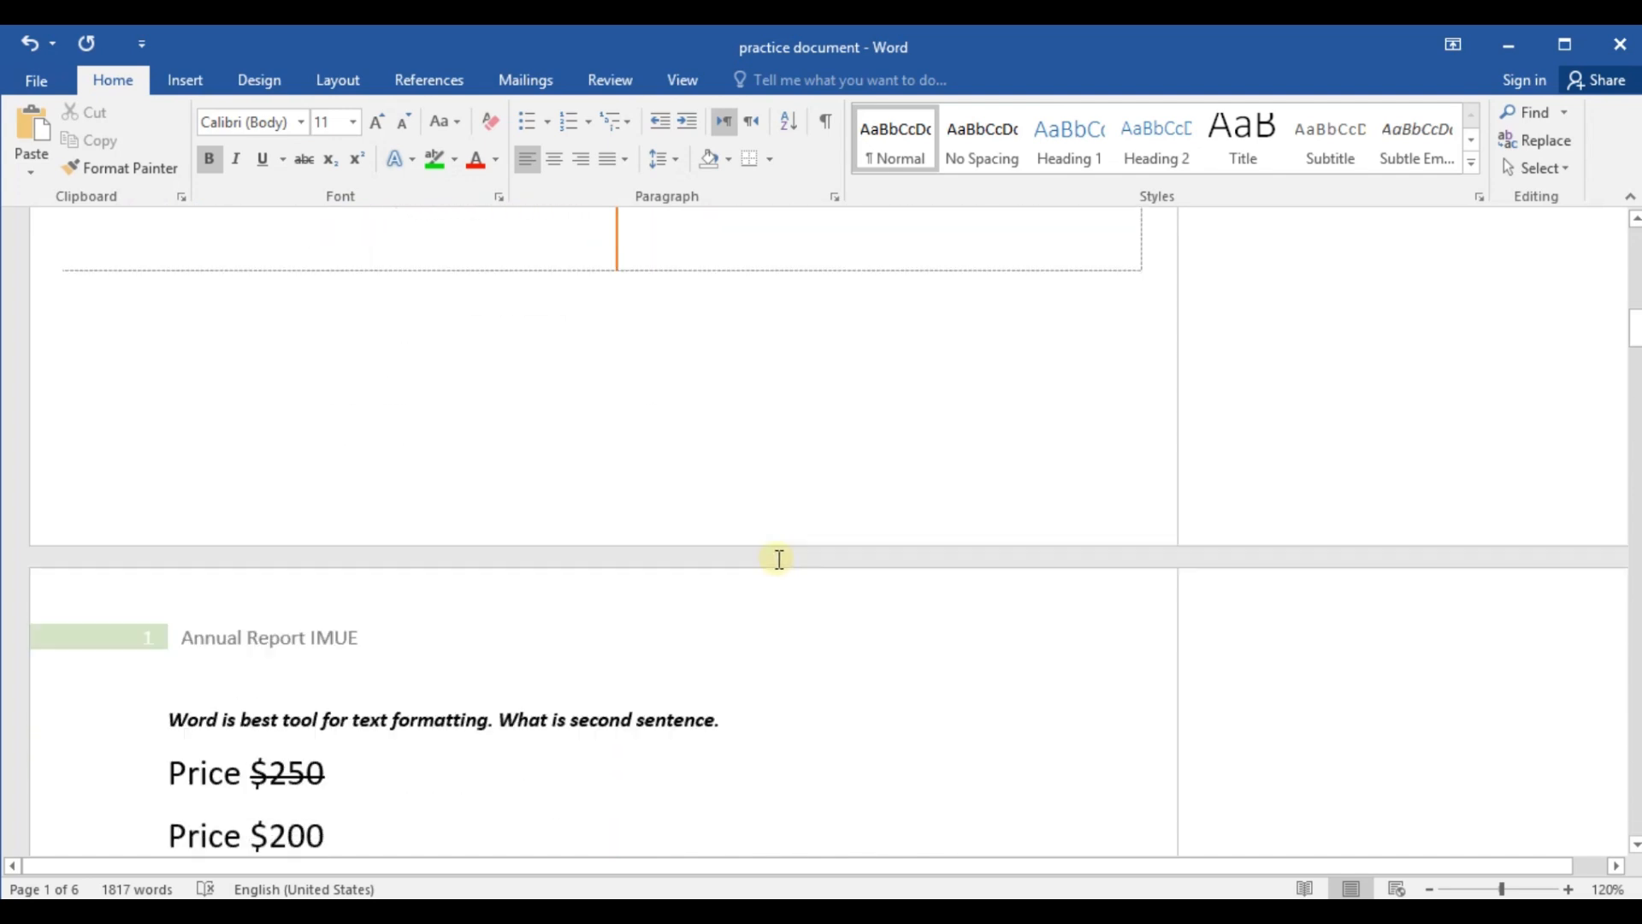
scroll(651, 677, "down", 3)
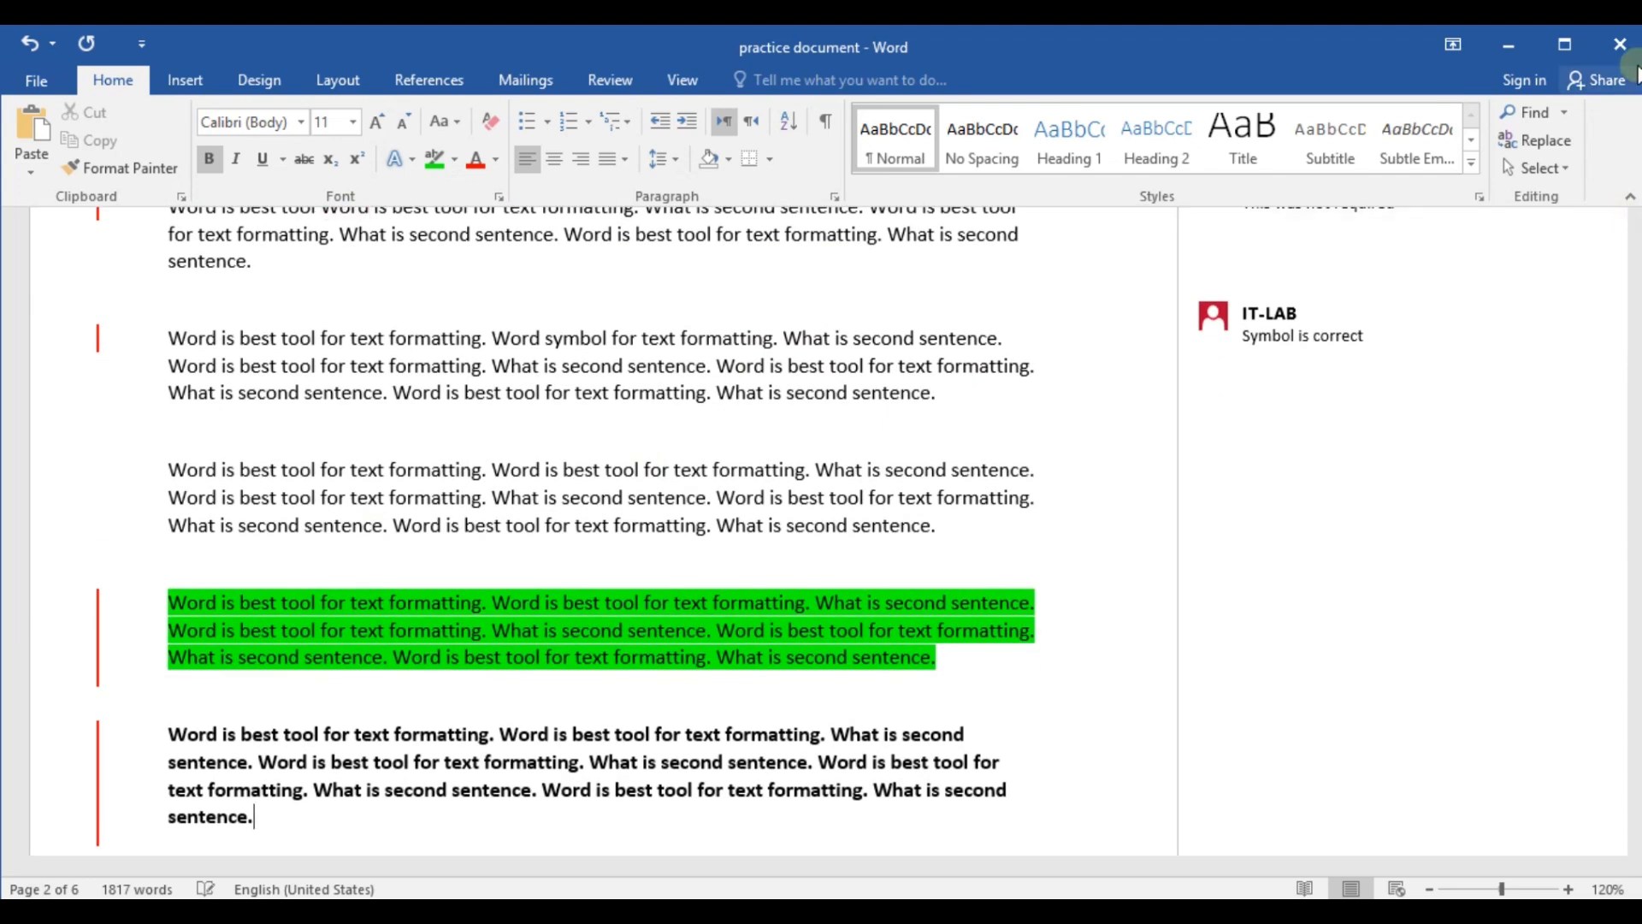
left_click(1621, 44)
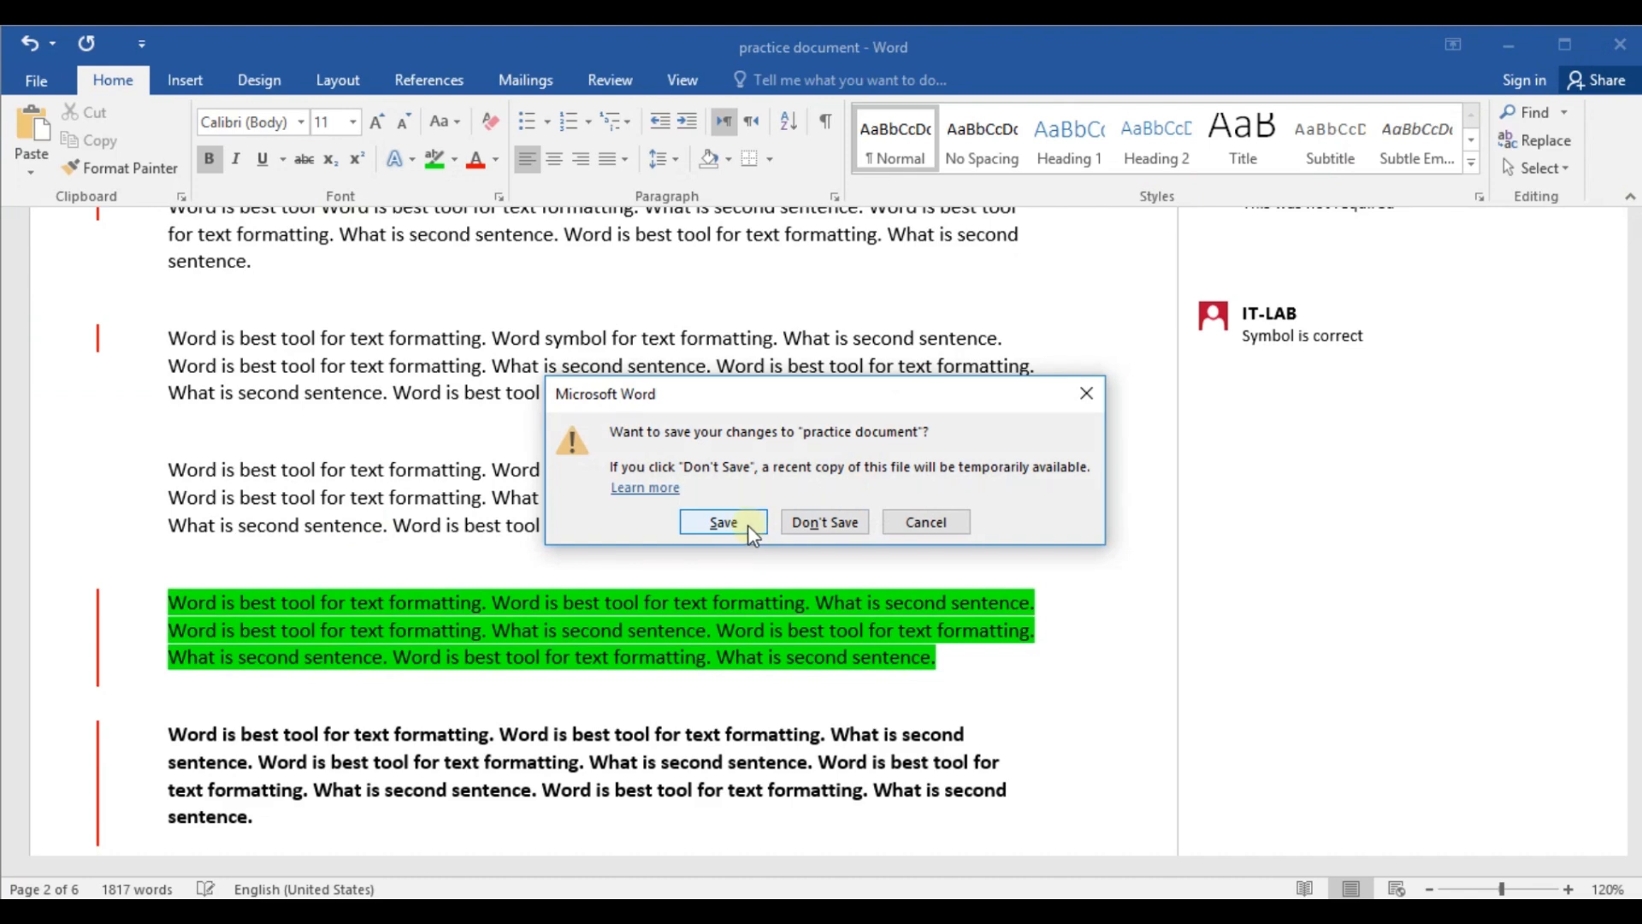
left_click(724, 522)
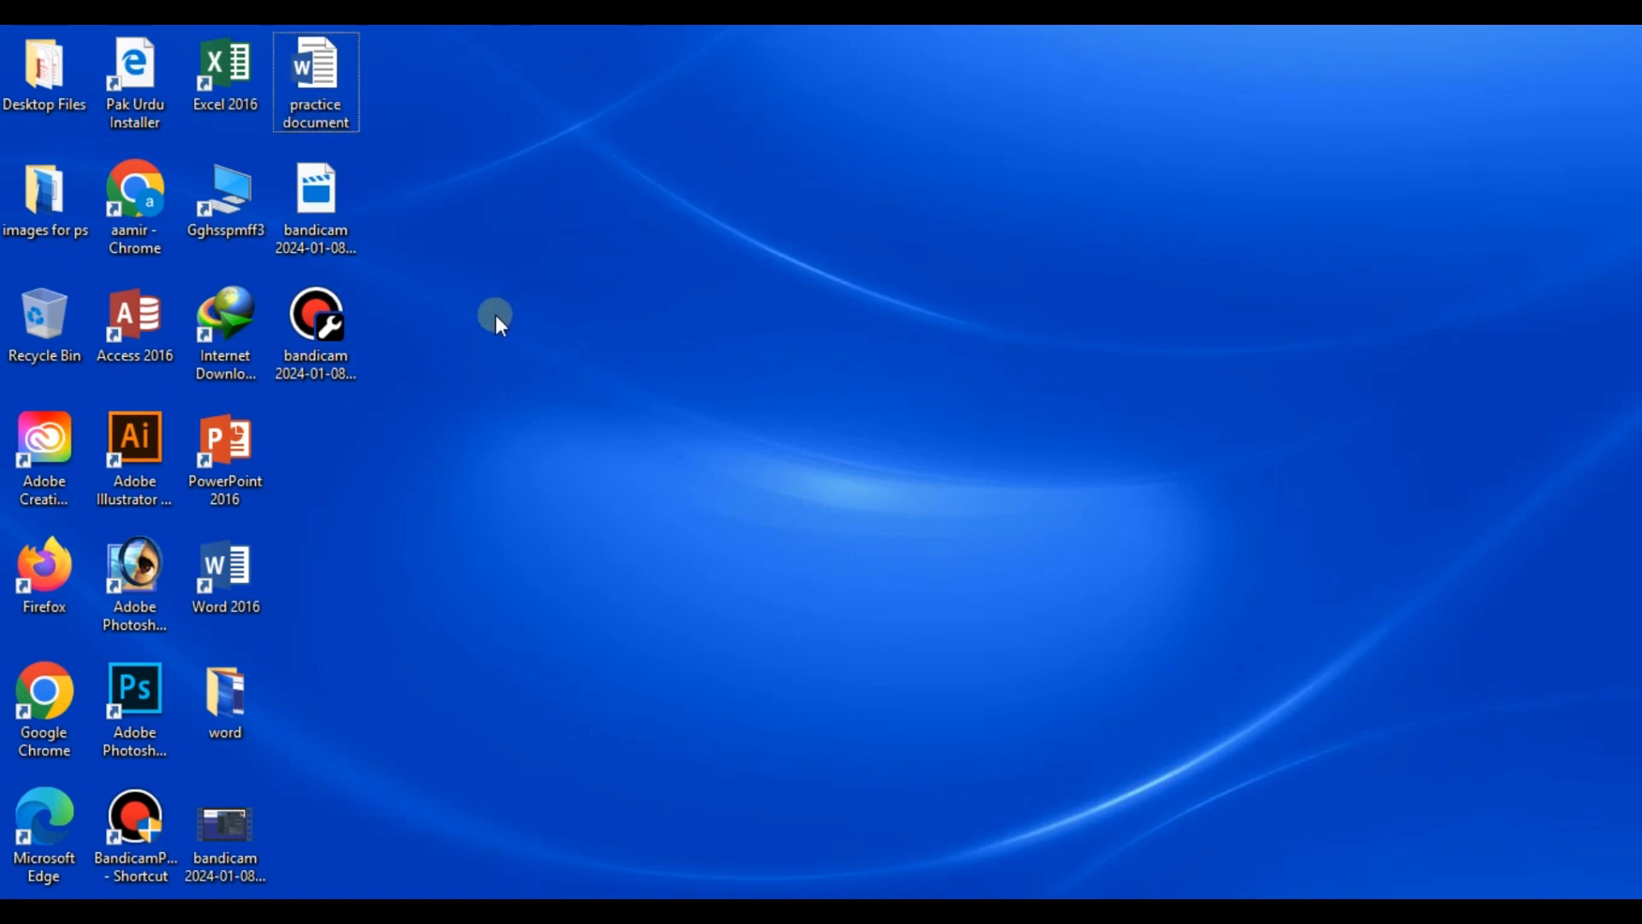
Reopen the practice document from the desktop and go to its edited pages
double_click(315, 78)
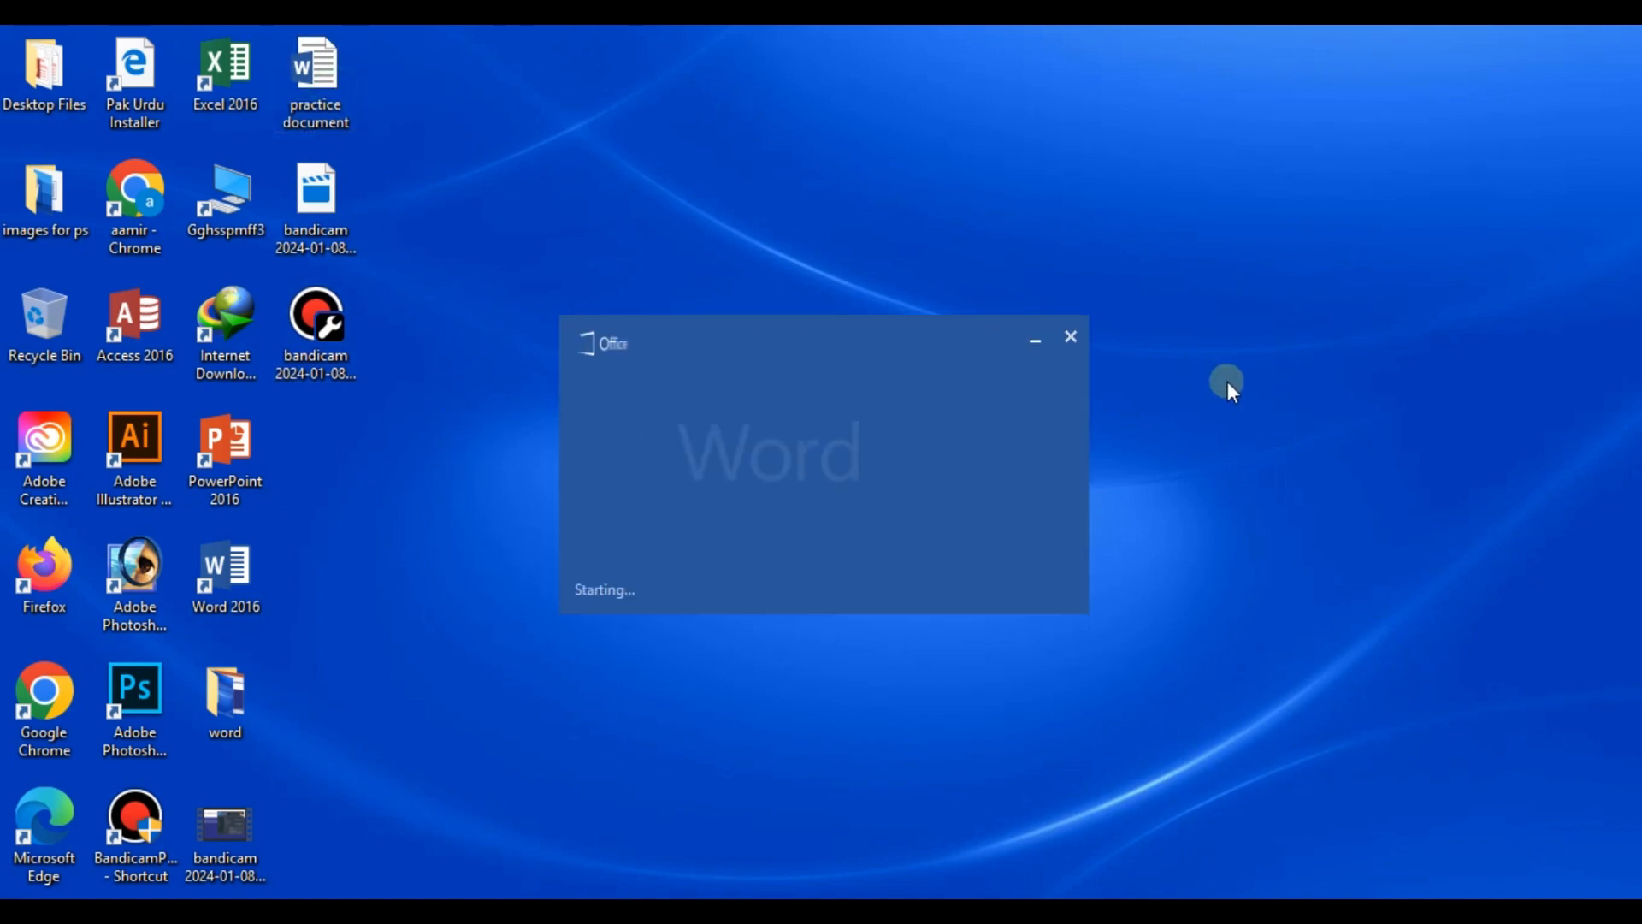
scroll(1196, 385, "down", 15)
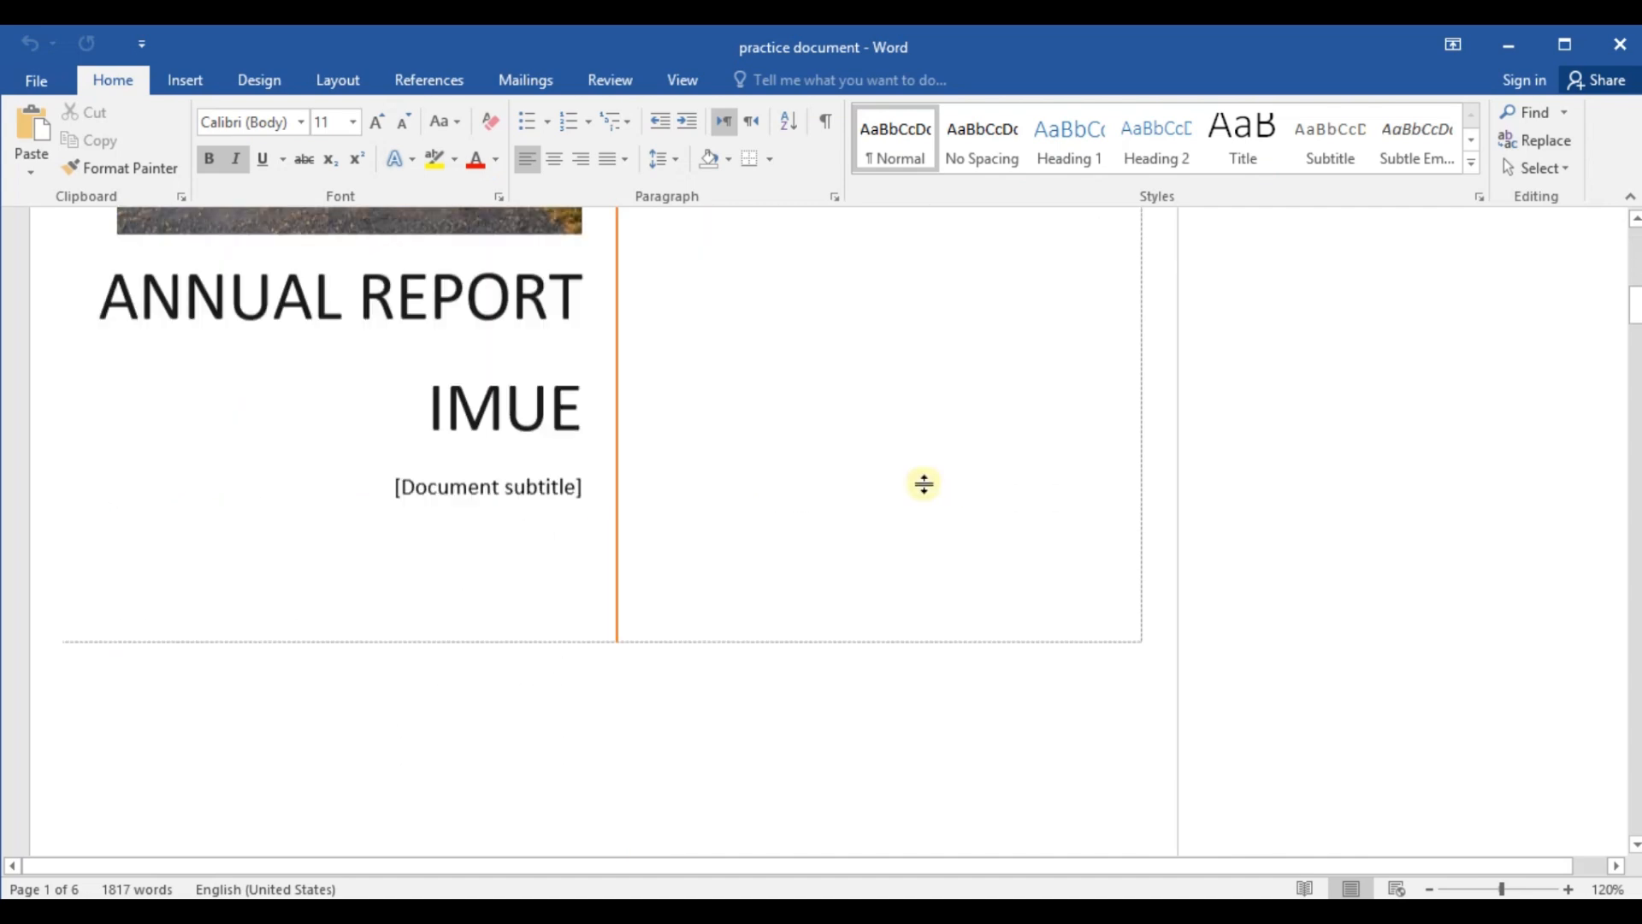
scroll(929, 485, "down", 10)
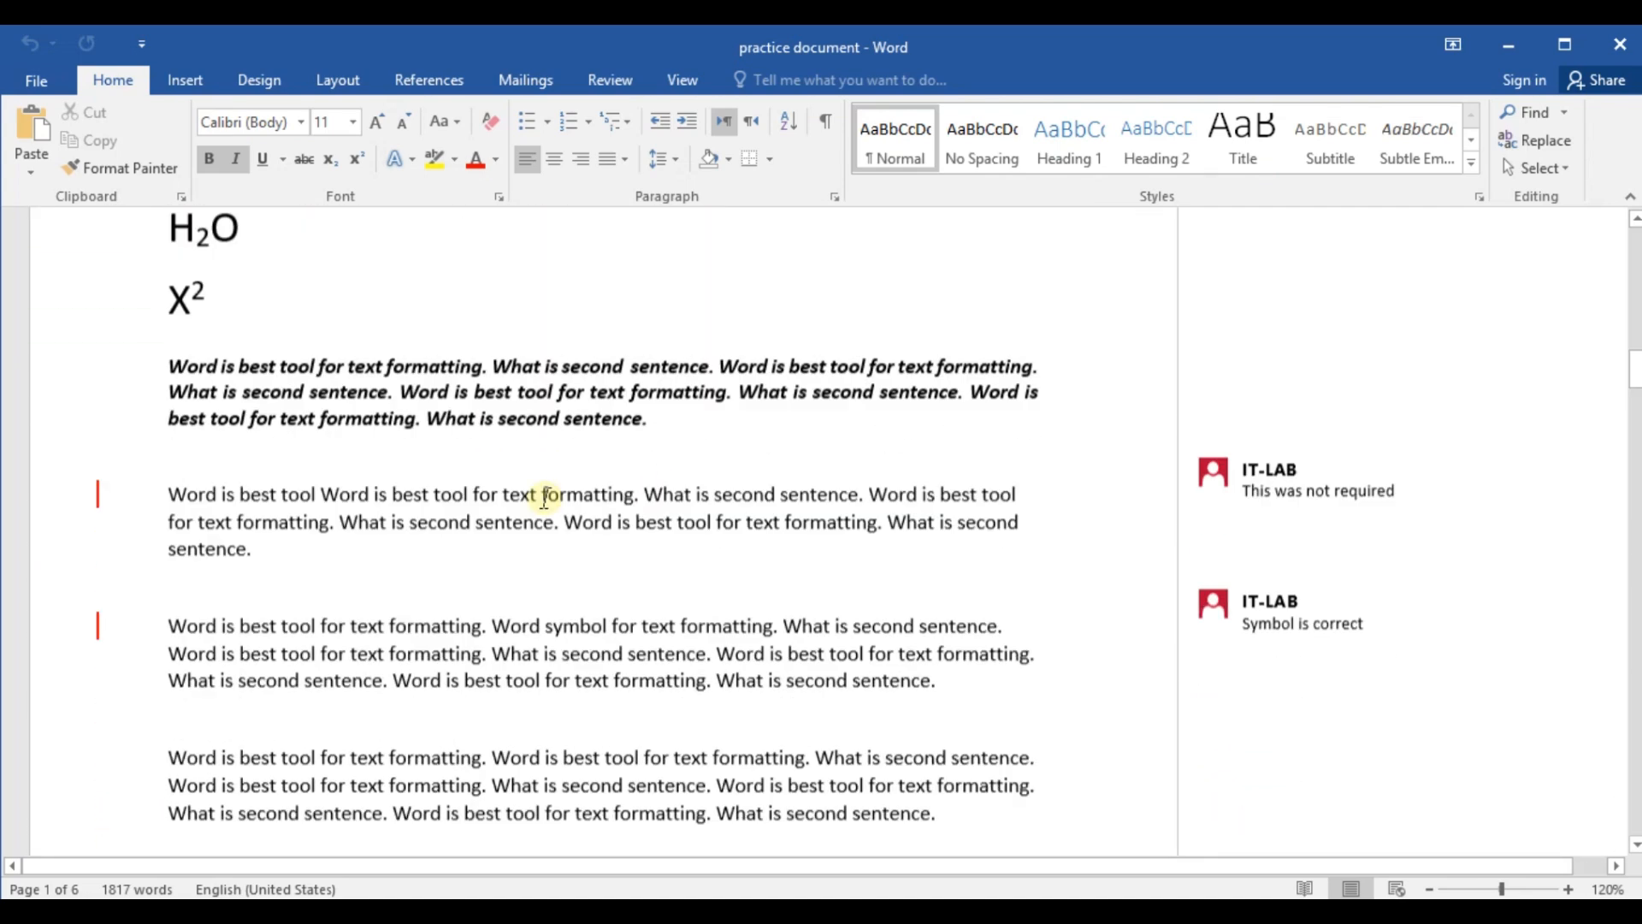
scroll(726, 531, "down", 10)
scroll(880, 552, "up", 6)
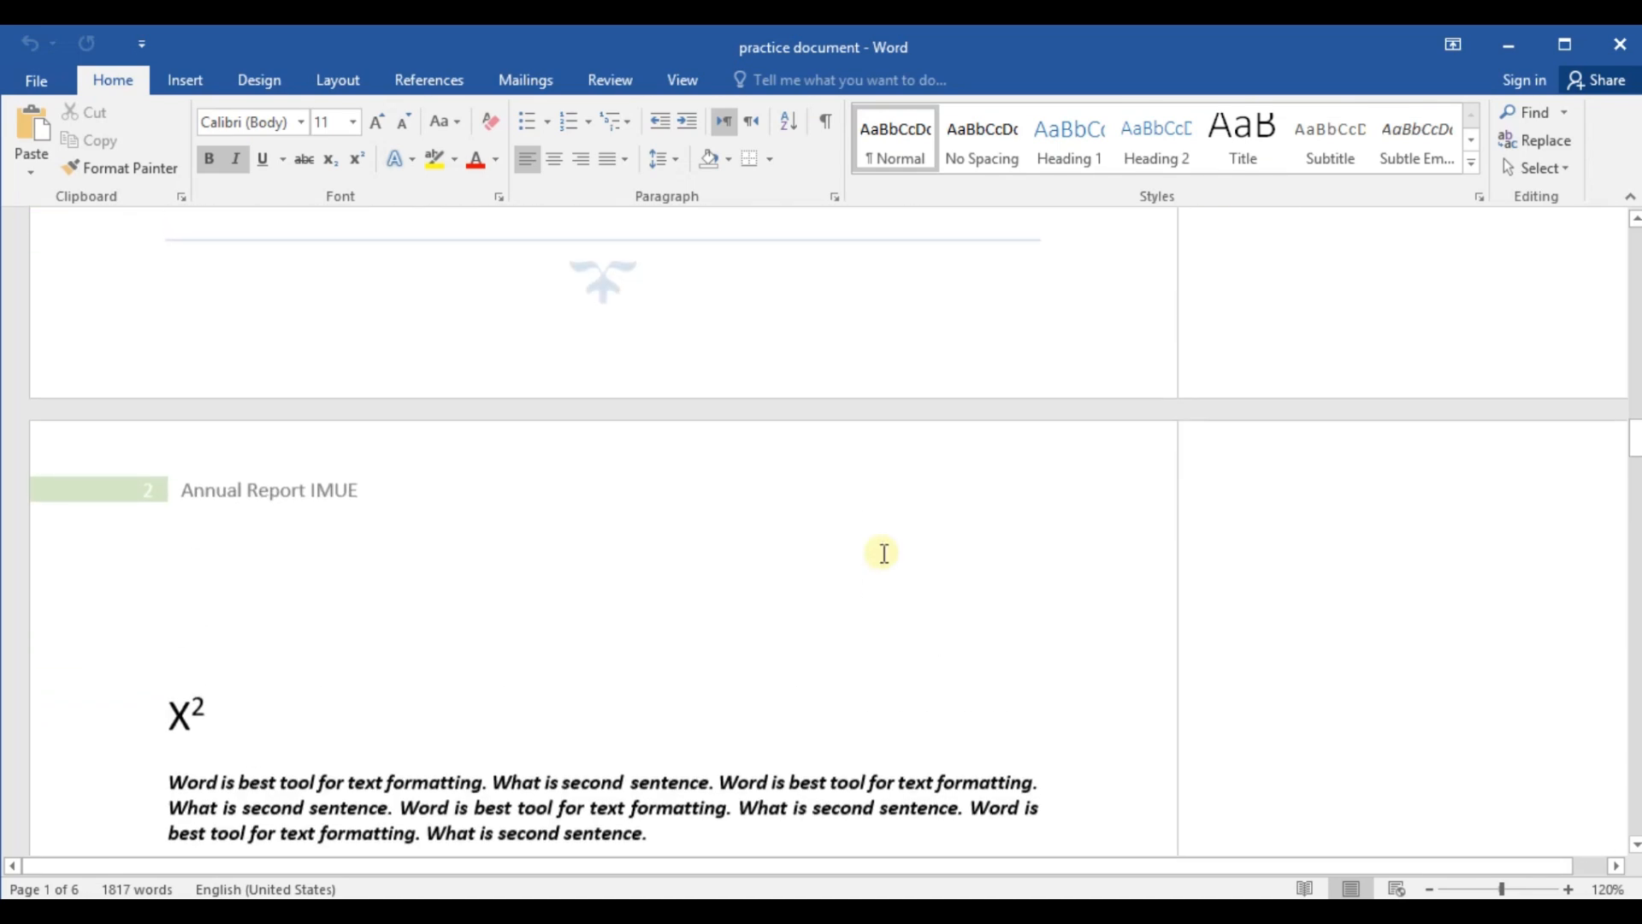
Expand the tracked changes to All Markup at the first edited paragraph on page 2
left_click(612, 79)
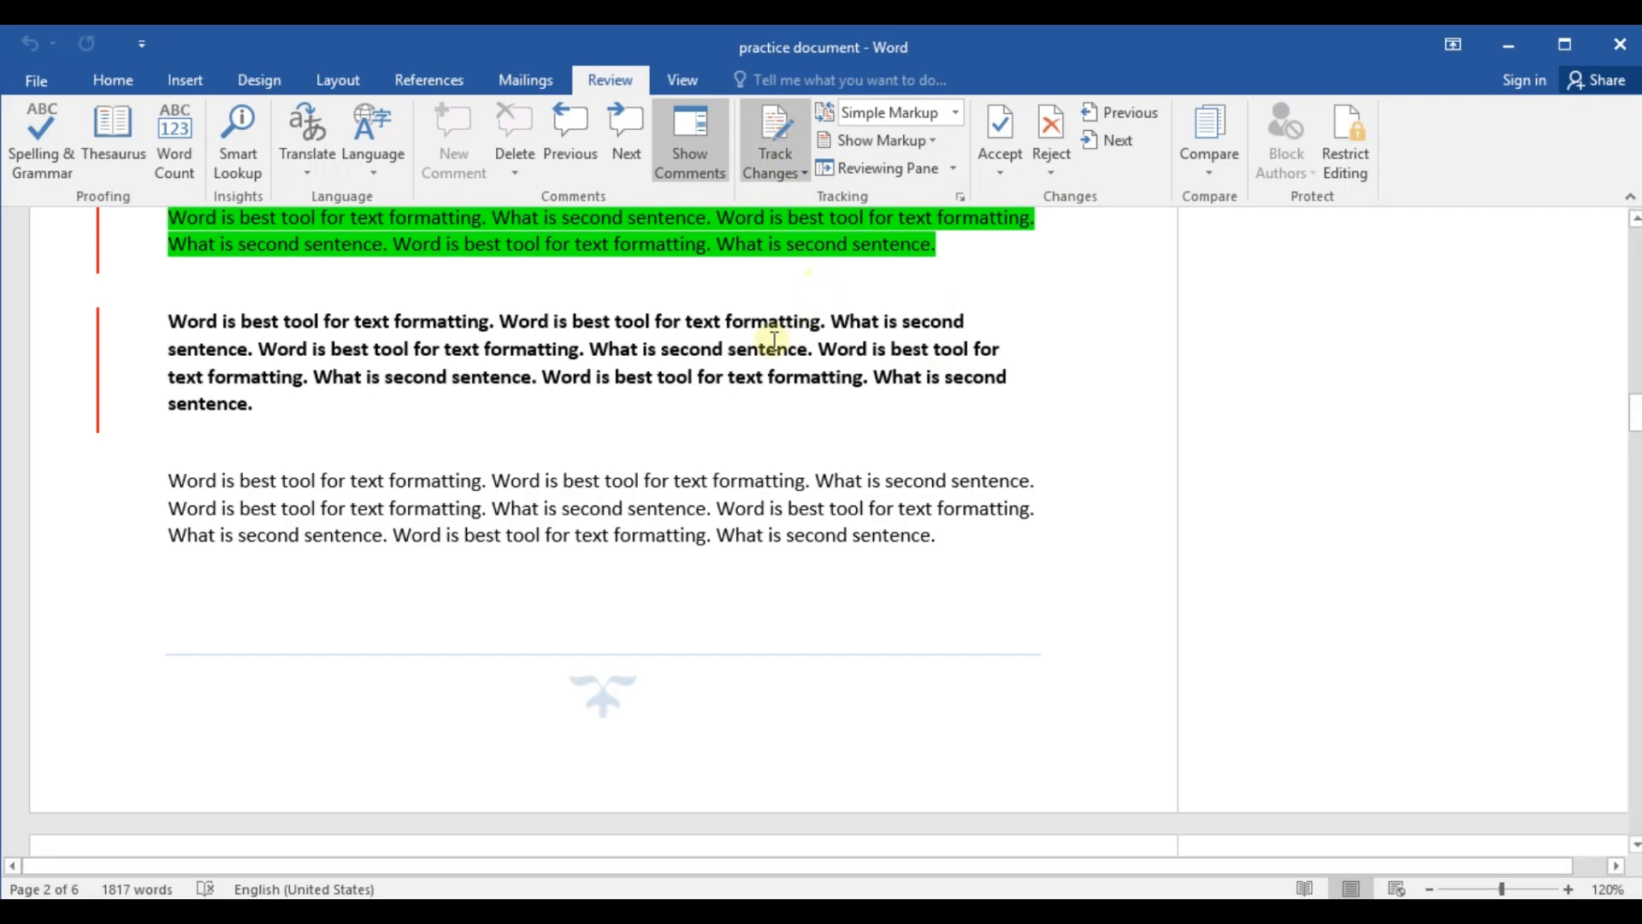
scroll(745, 335, "up", 5)
scroll(745, 335, "up", 8)
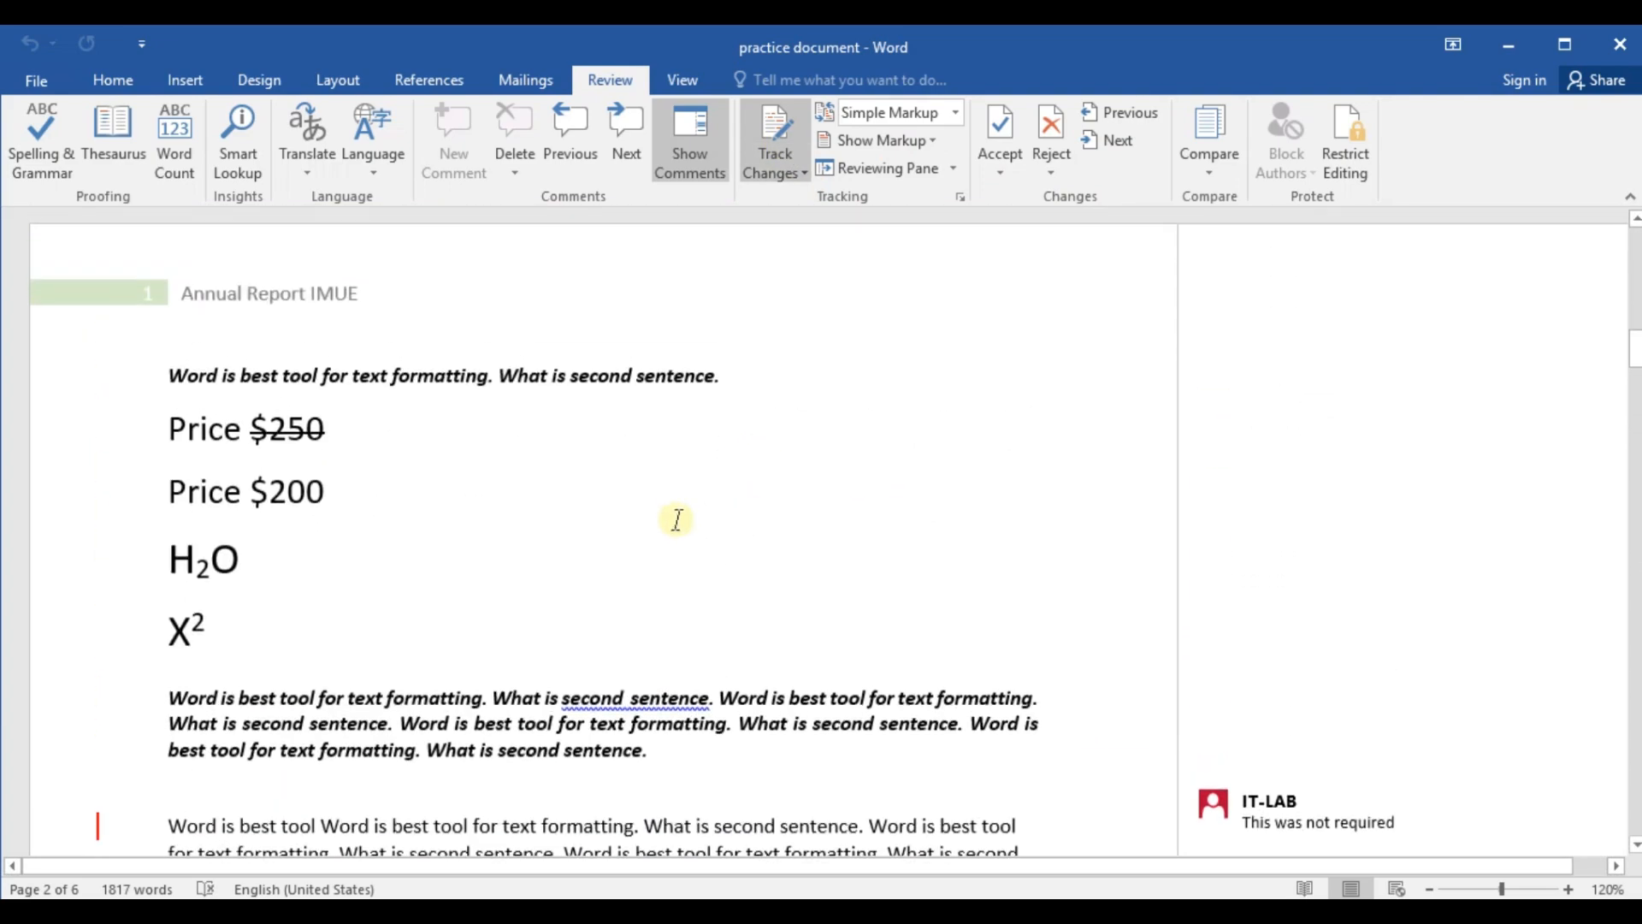
scroll(674, 517, "down", 8)
scroll(672, 547, "down", 20)
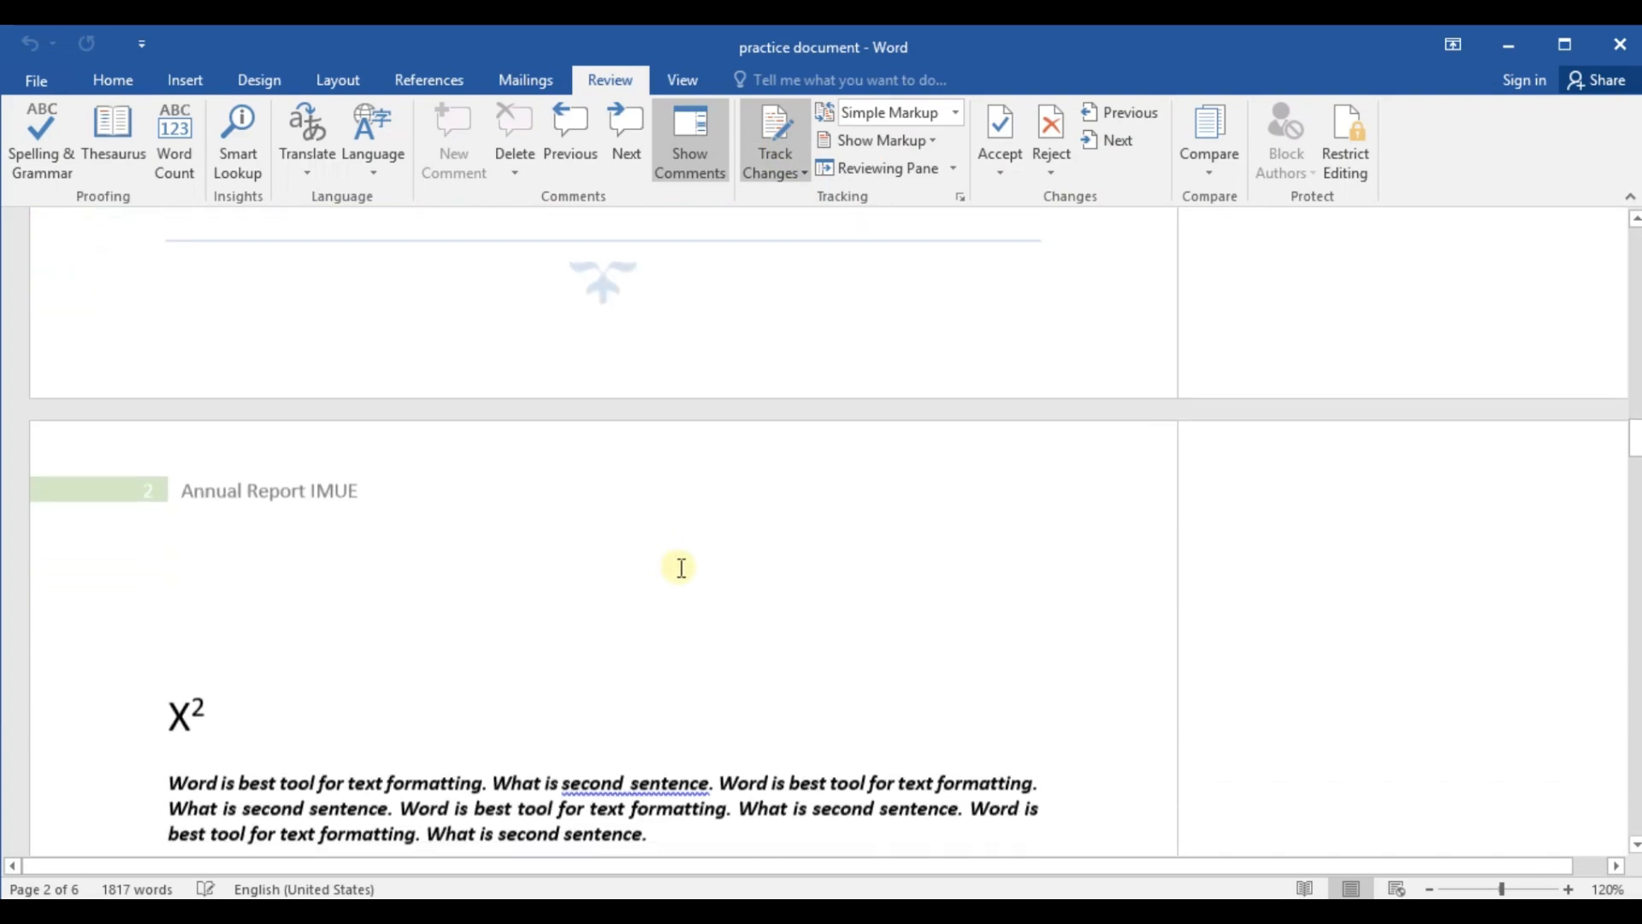
scroll(668, 574, "down", 15)
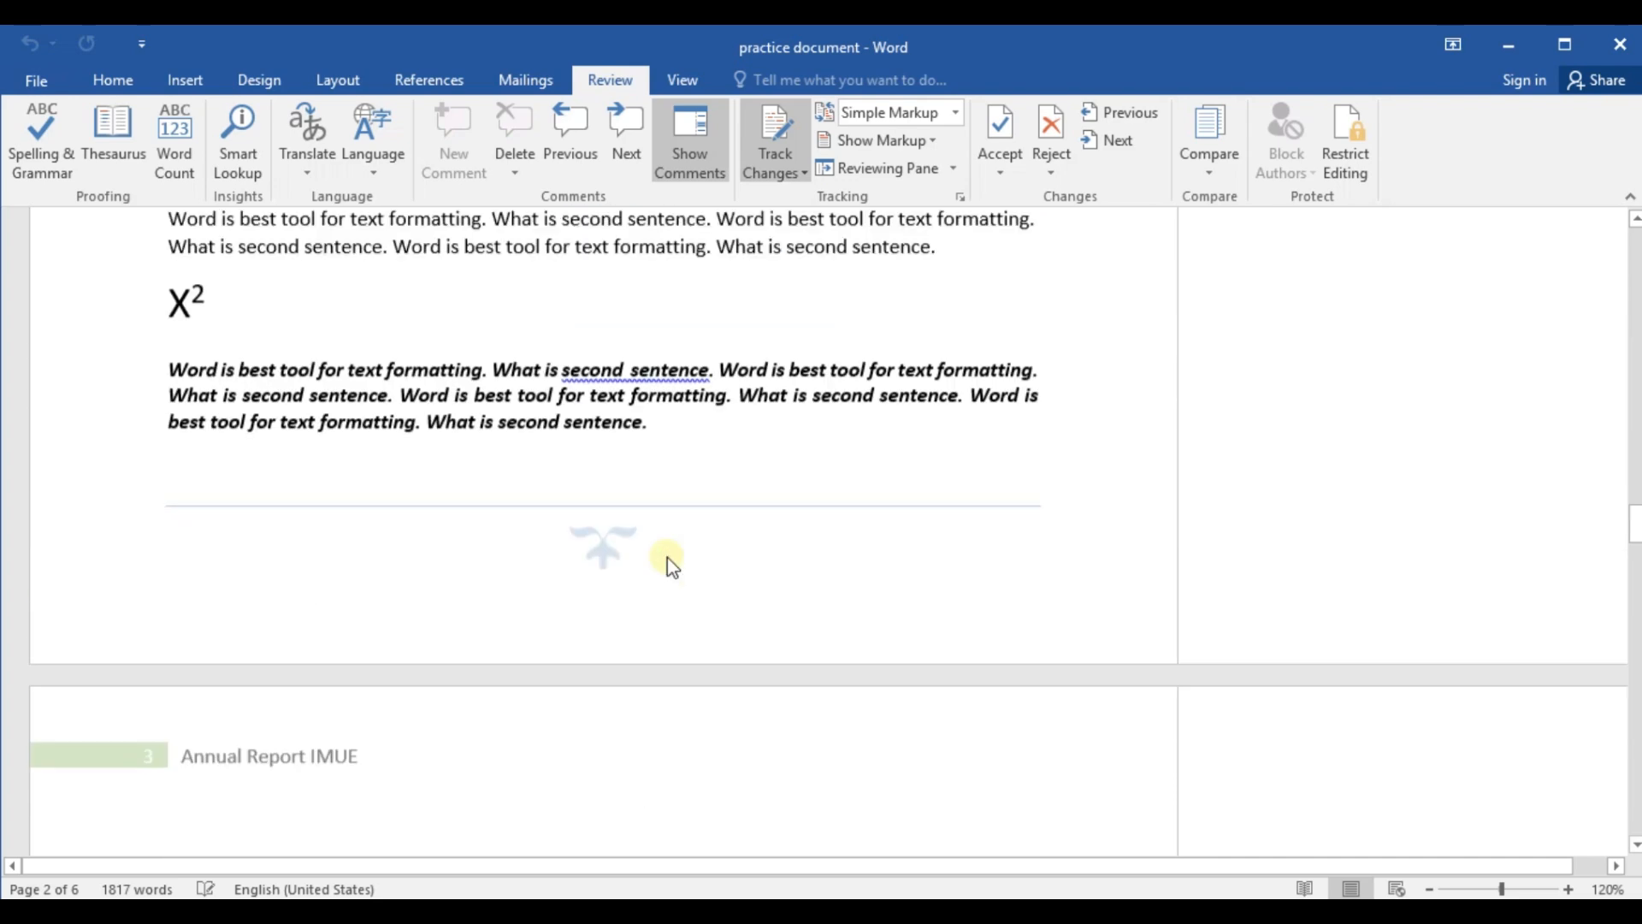
scroll(668, 556, "up", 8)
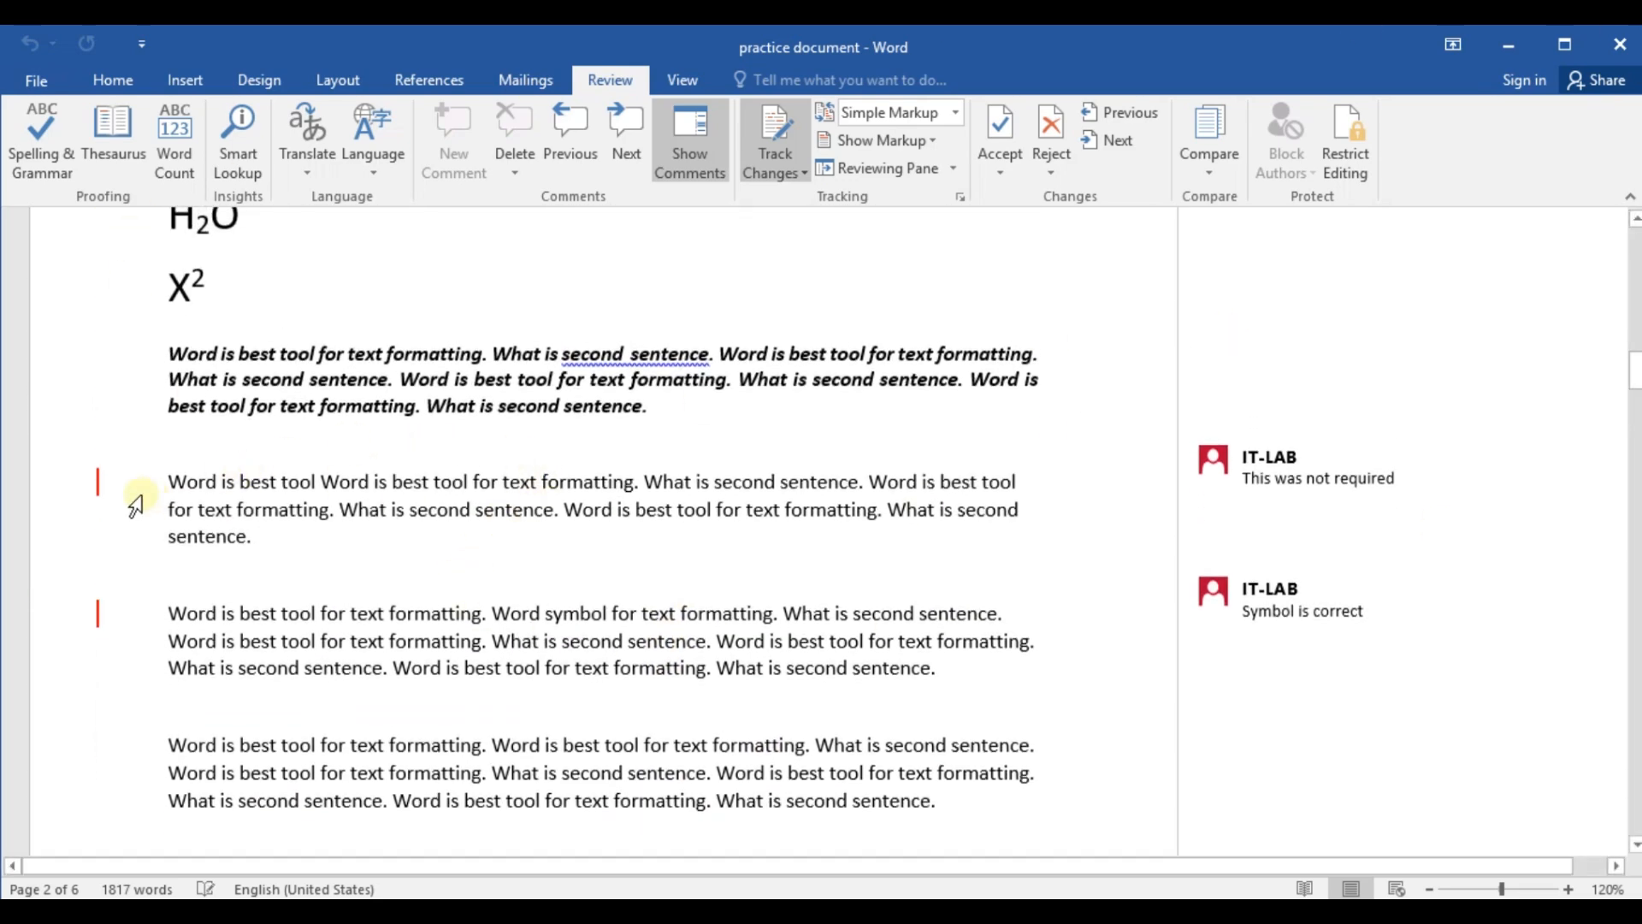
left_click(98, 486)
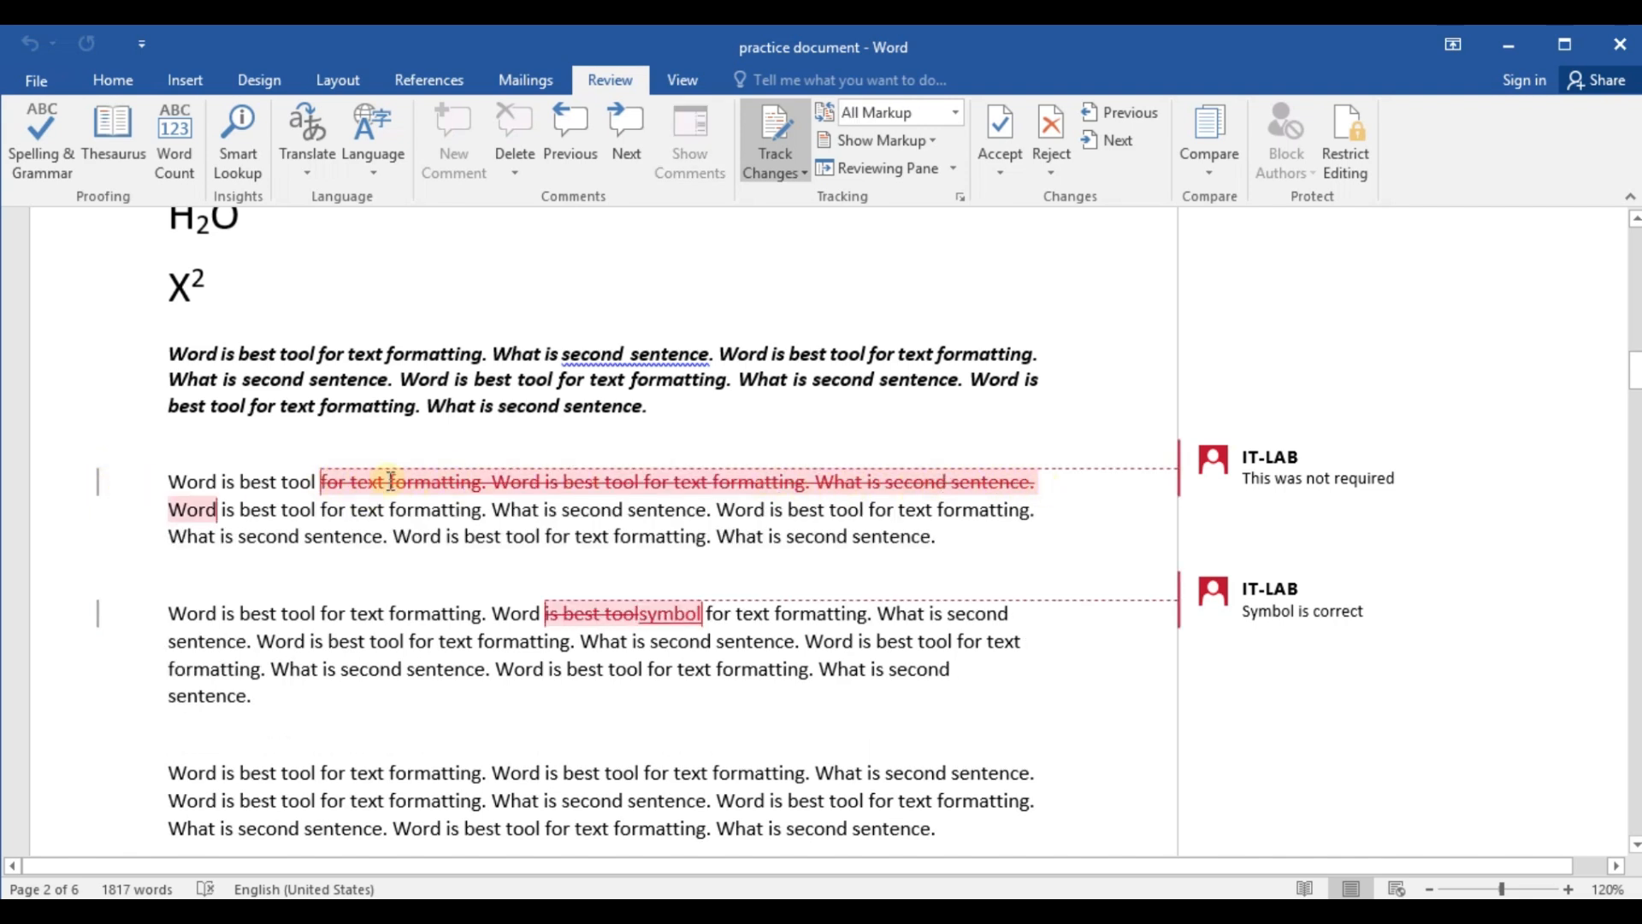
Examine the "This was not required" and "Symbol is correct" comments along with the tracked deletion and replacement they refer to
left_click(1289, 500)
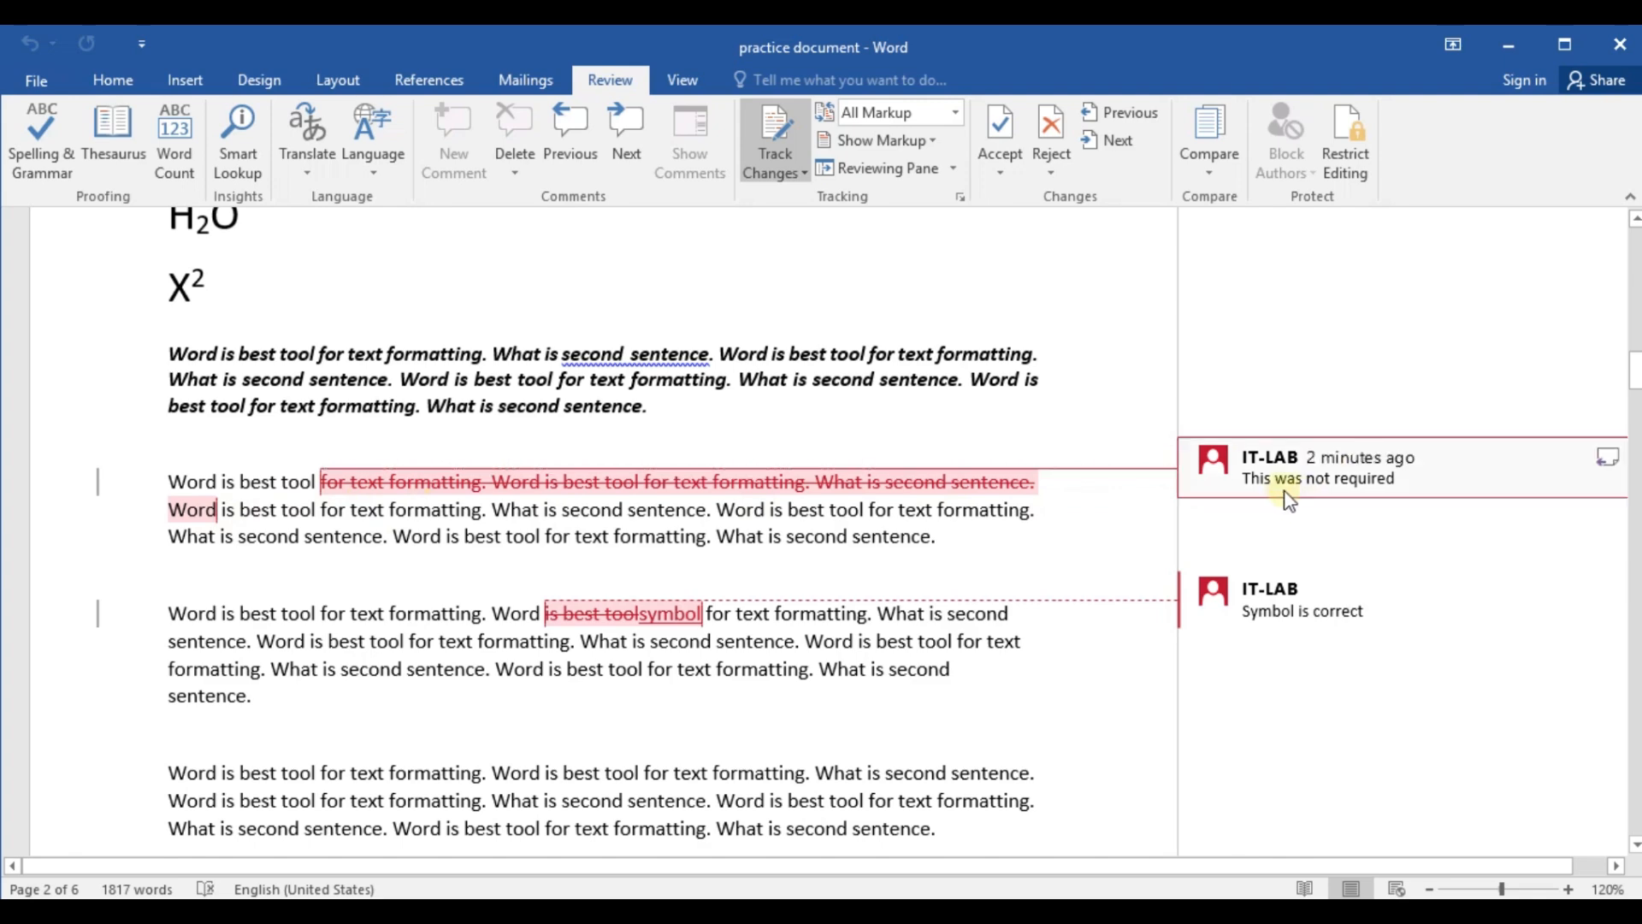
left_click(1372, 530)
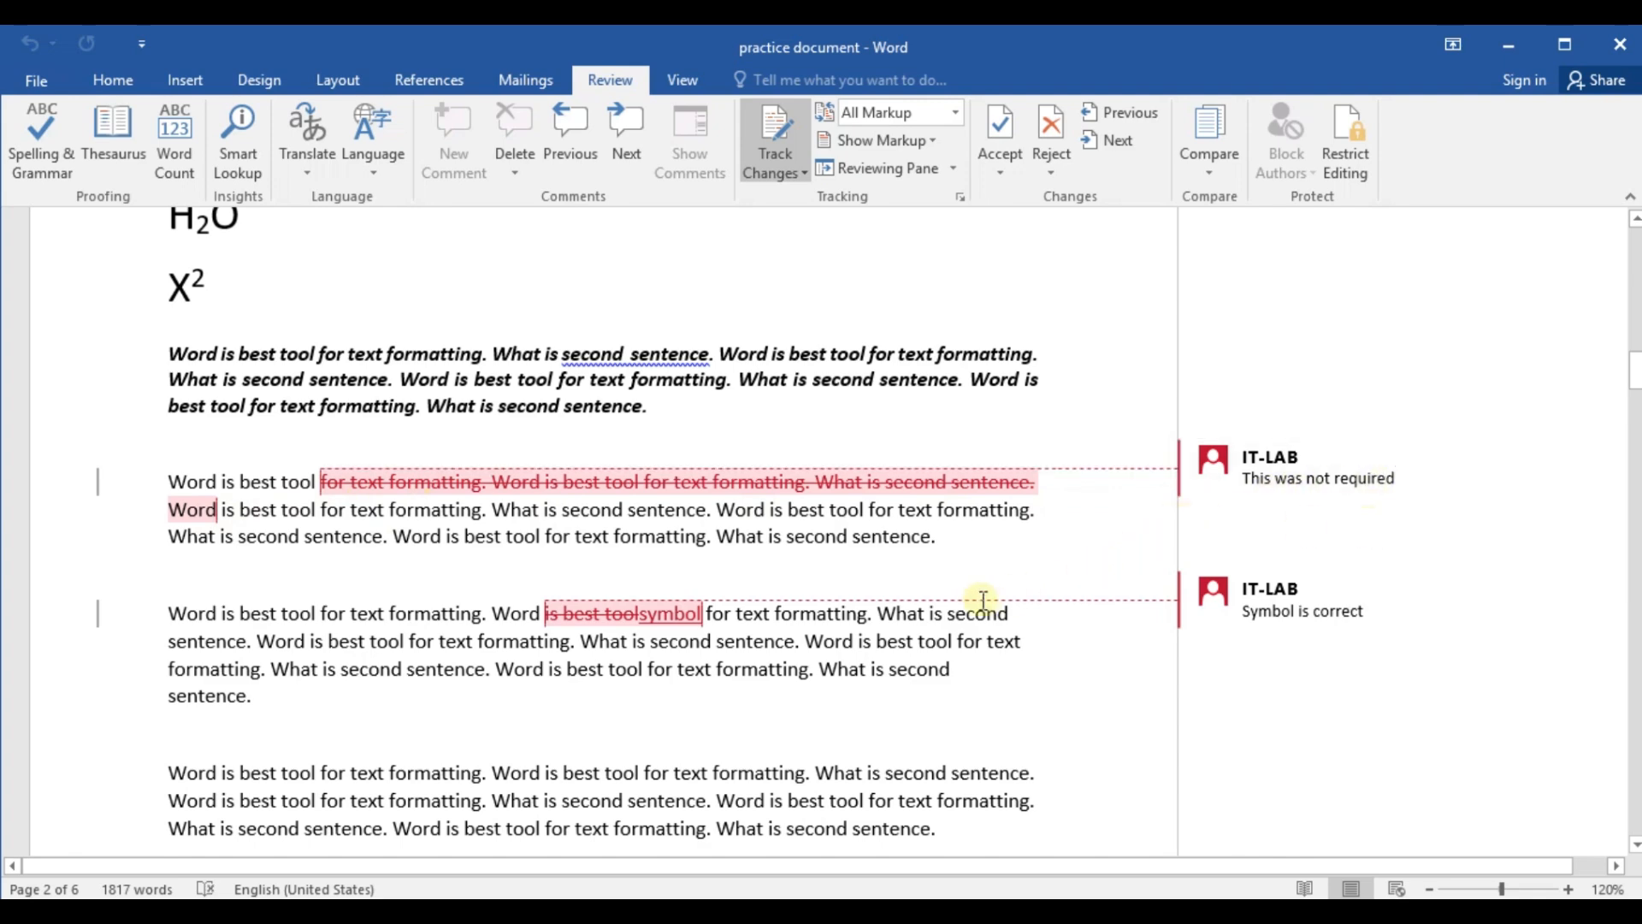
scroll(590, 477, "down", 2)
scroll(570, 419, "down", 1)
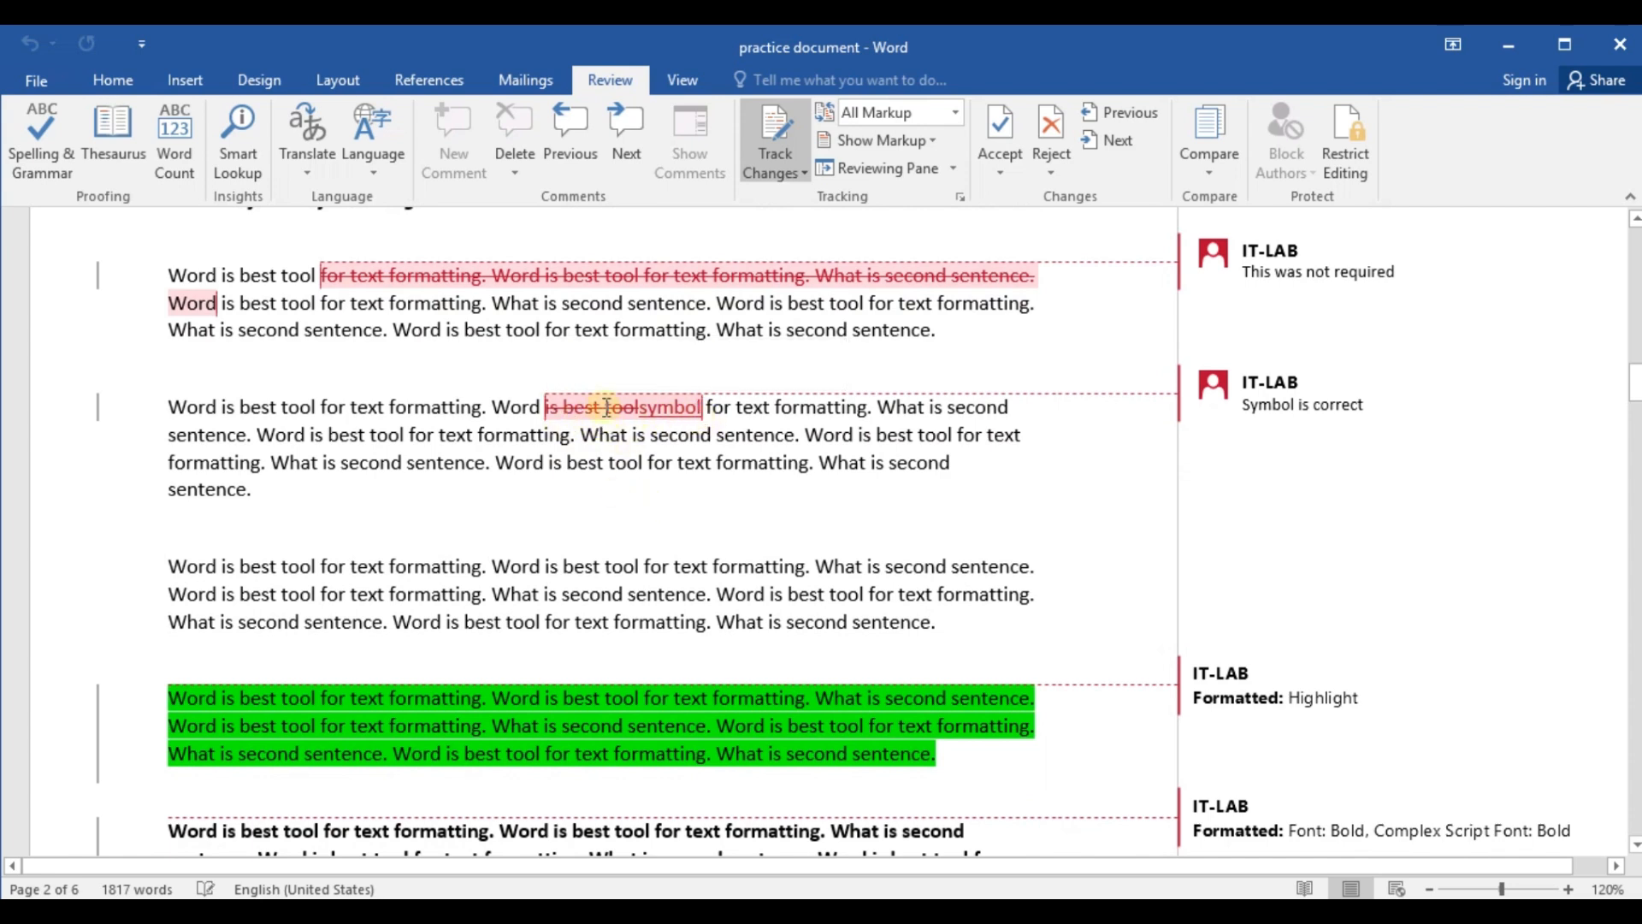
mouse_move(606, 416)
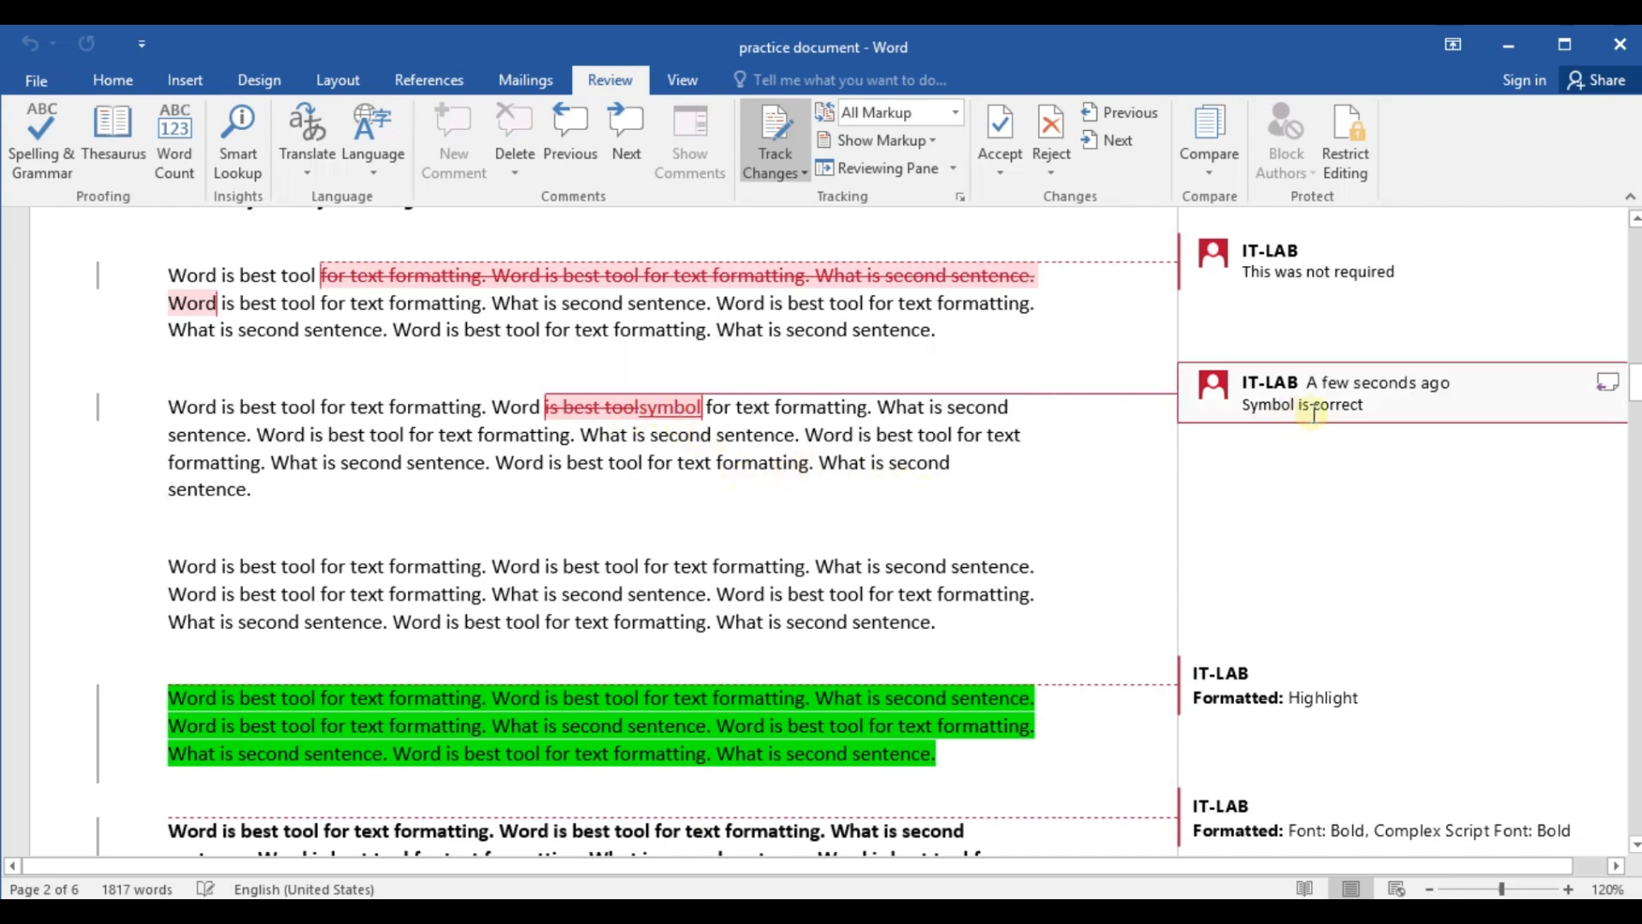
left_click(661, 438)
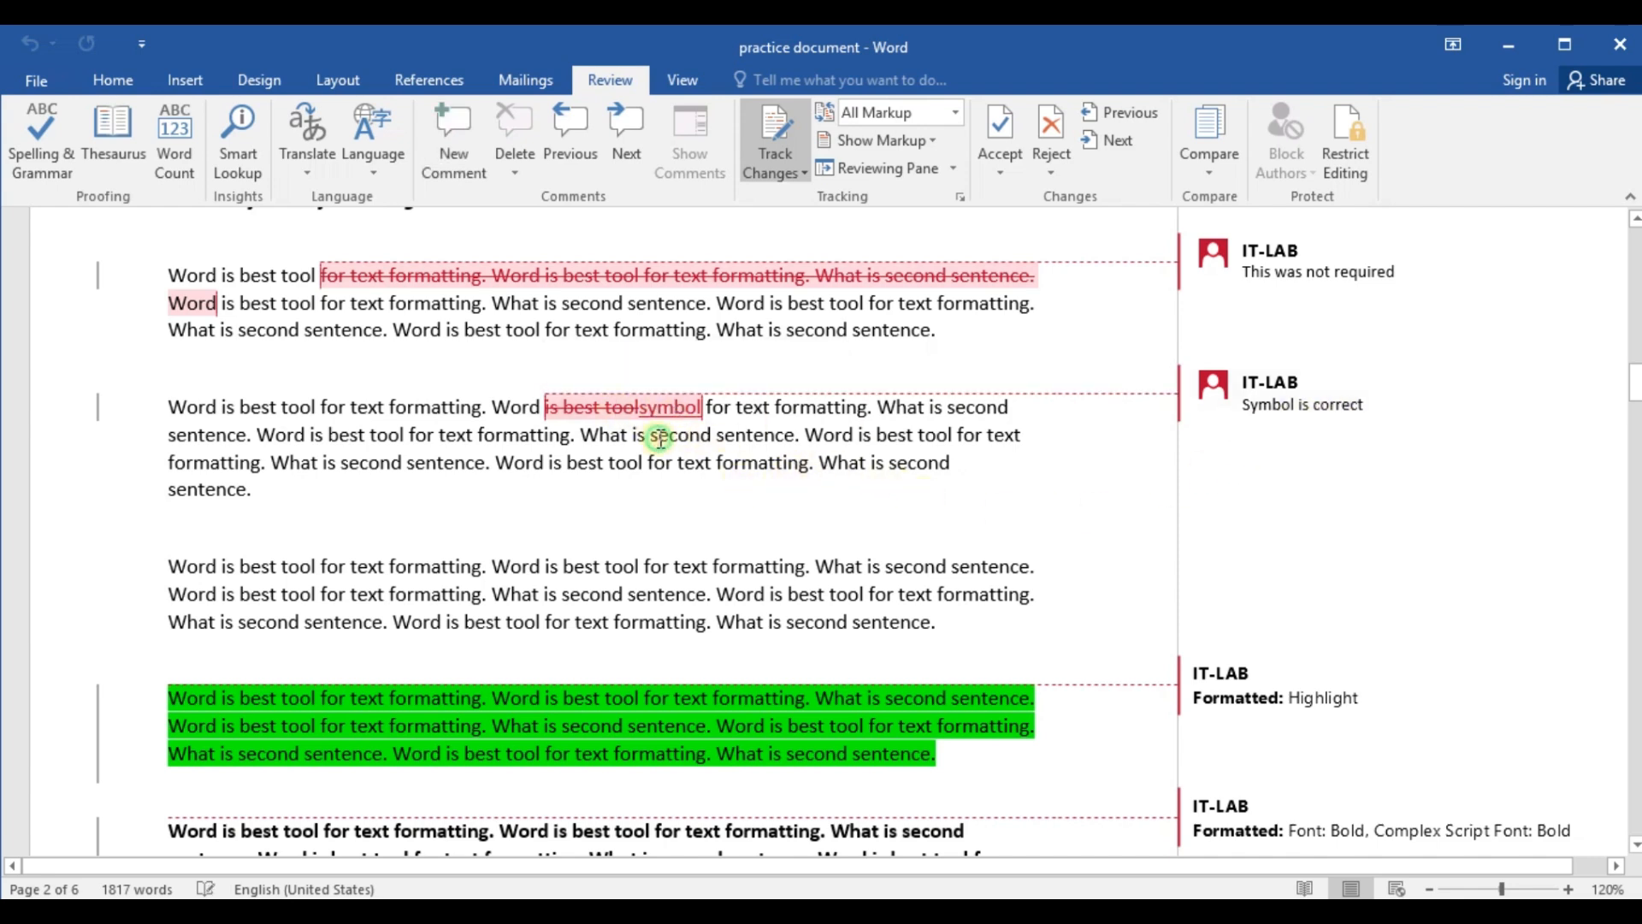
Collapse the tracked changes back to Simple Markup and place the cursor in the word "symbol"
left_click(96, 404)
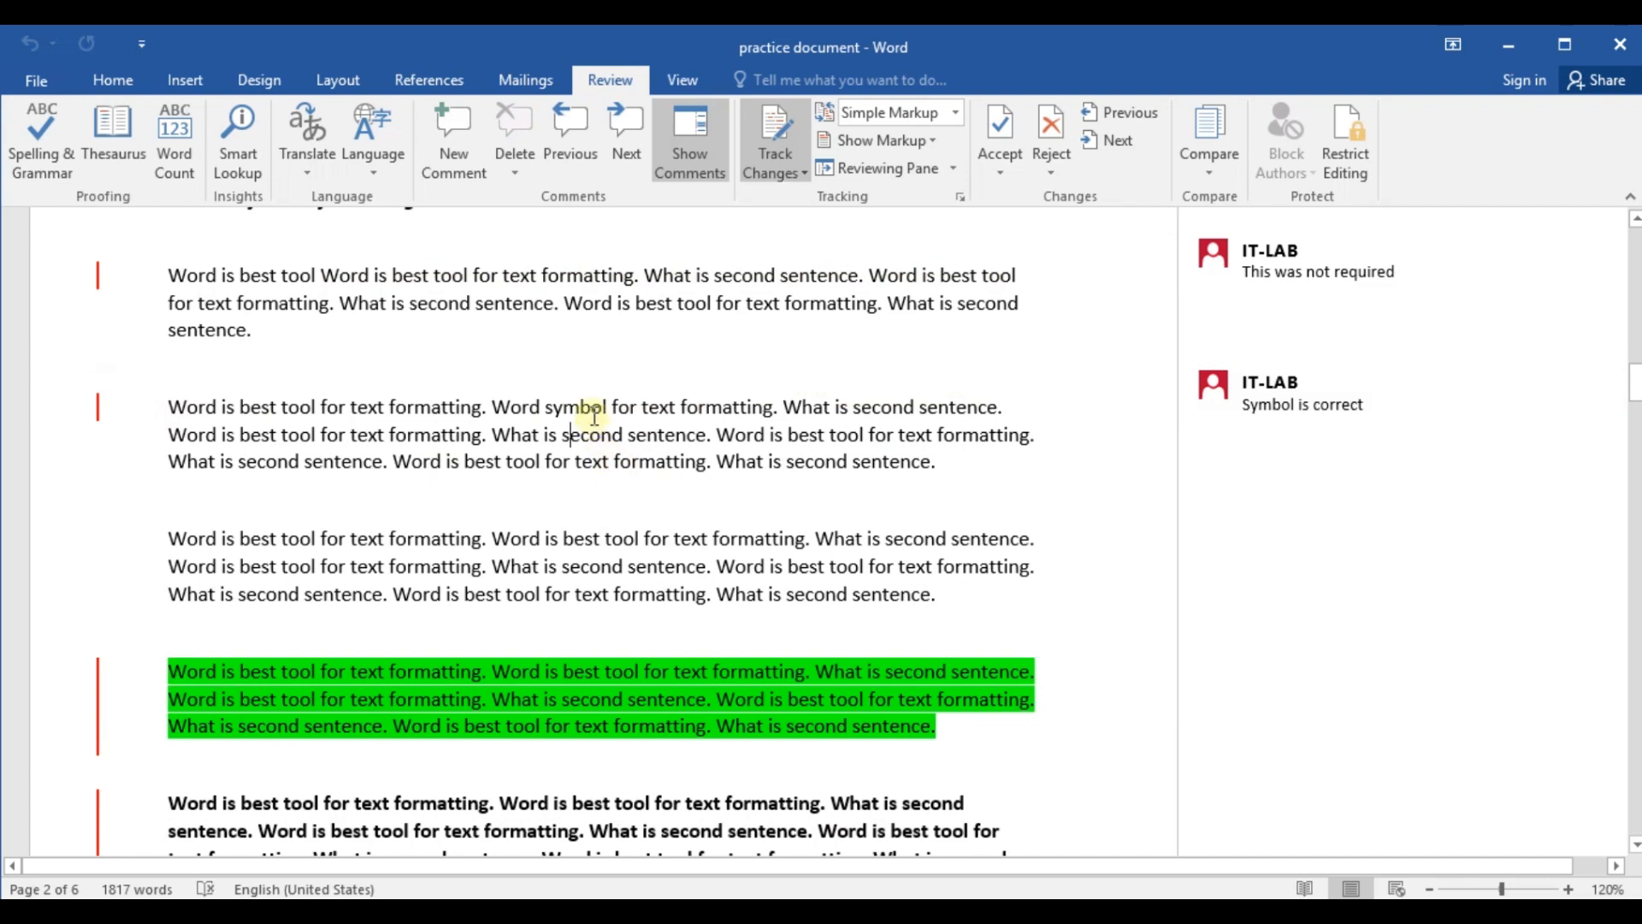
left_click(594, 410)
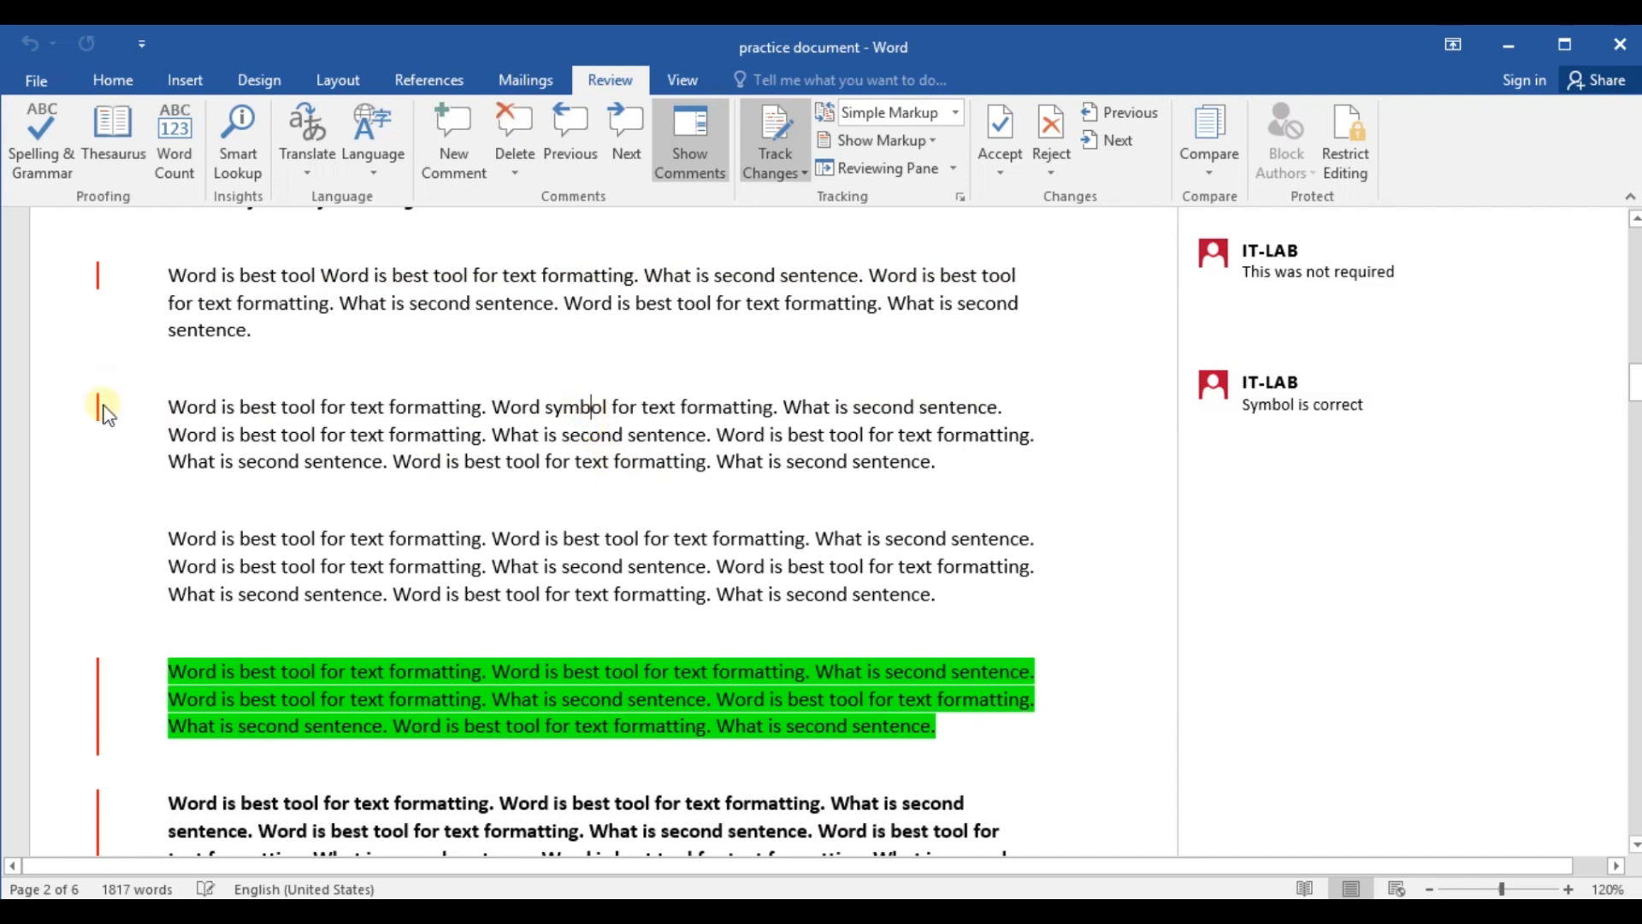
Expand the tracked changes to All Markup again and examine the replacement of "is best tool" with "symbol"
left_click(96, 404)
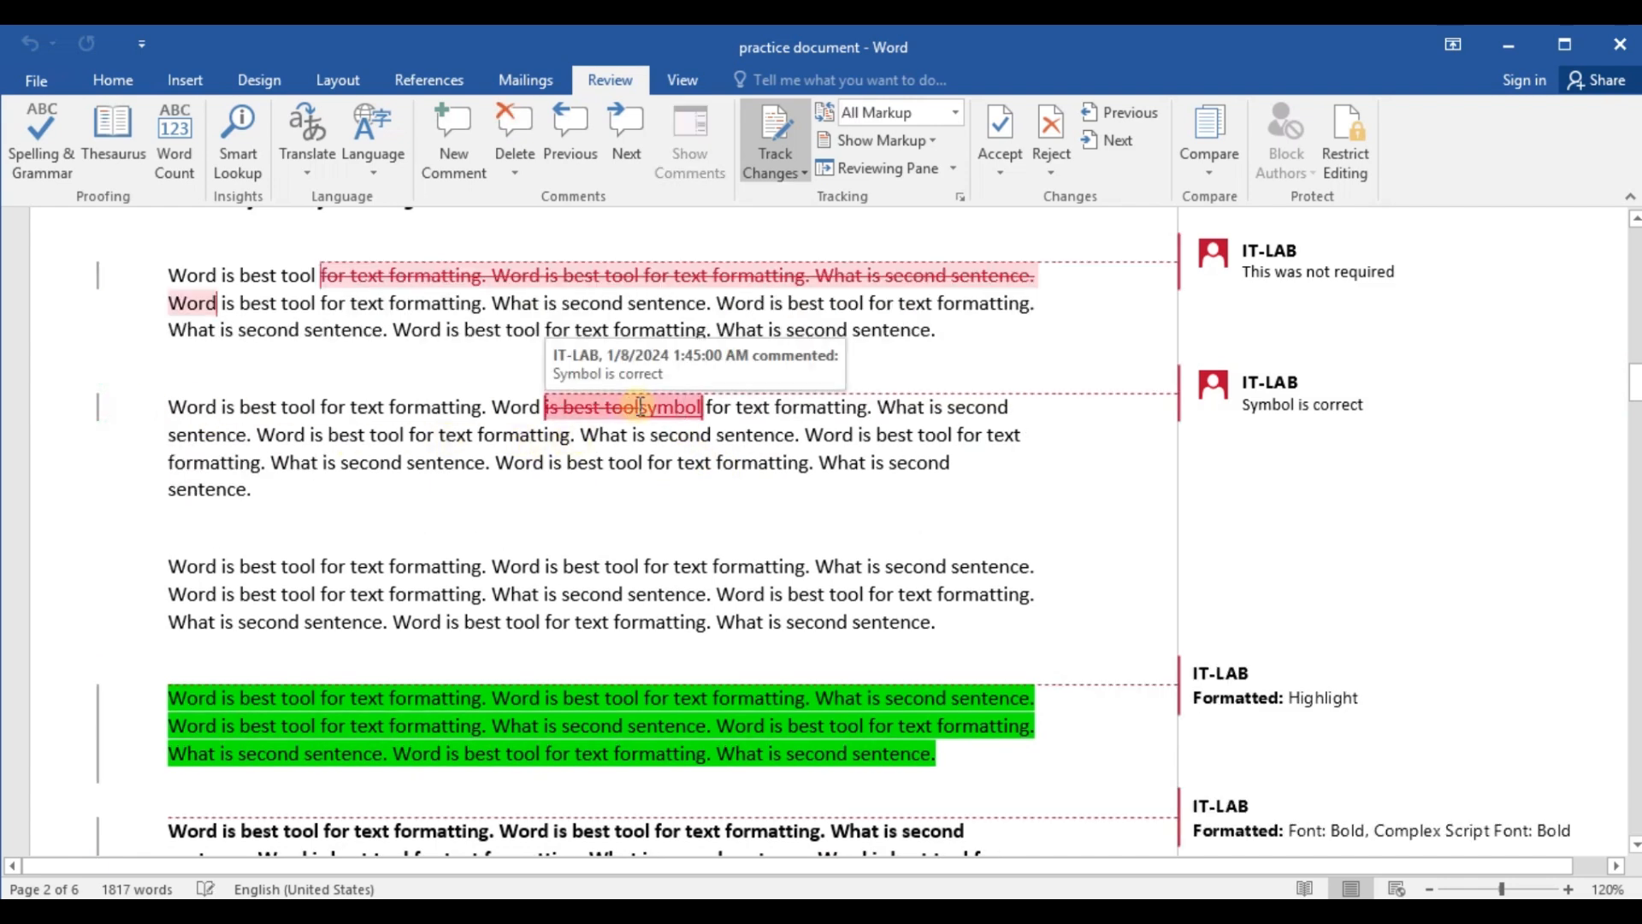
left_click_drag(638, 407, 573, 407)
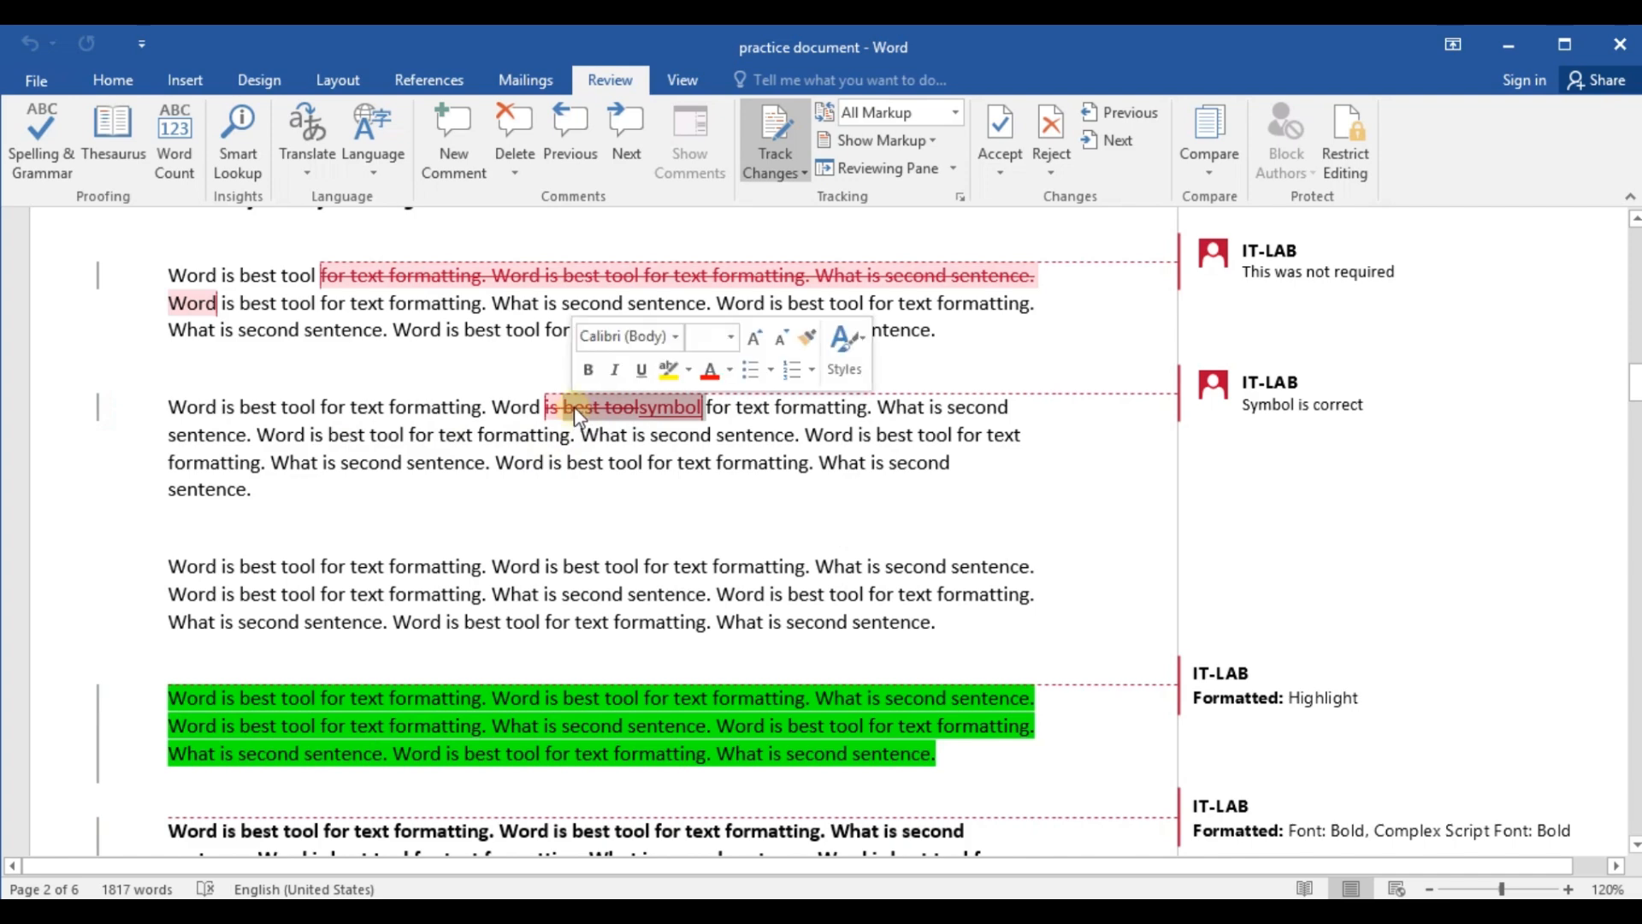
left_click(658, 488)
Examine the tracked highlight change on the green paragraph and the tracked bold change on the paragraph below it
scroll(741, 592, "down", 2)
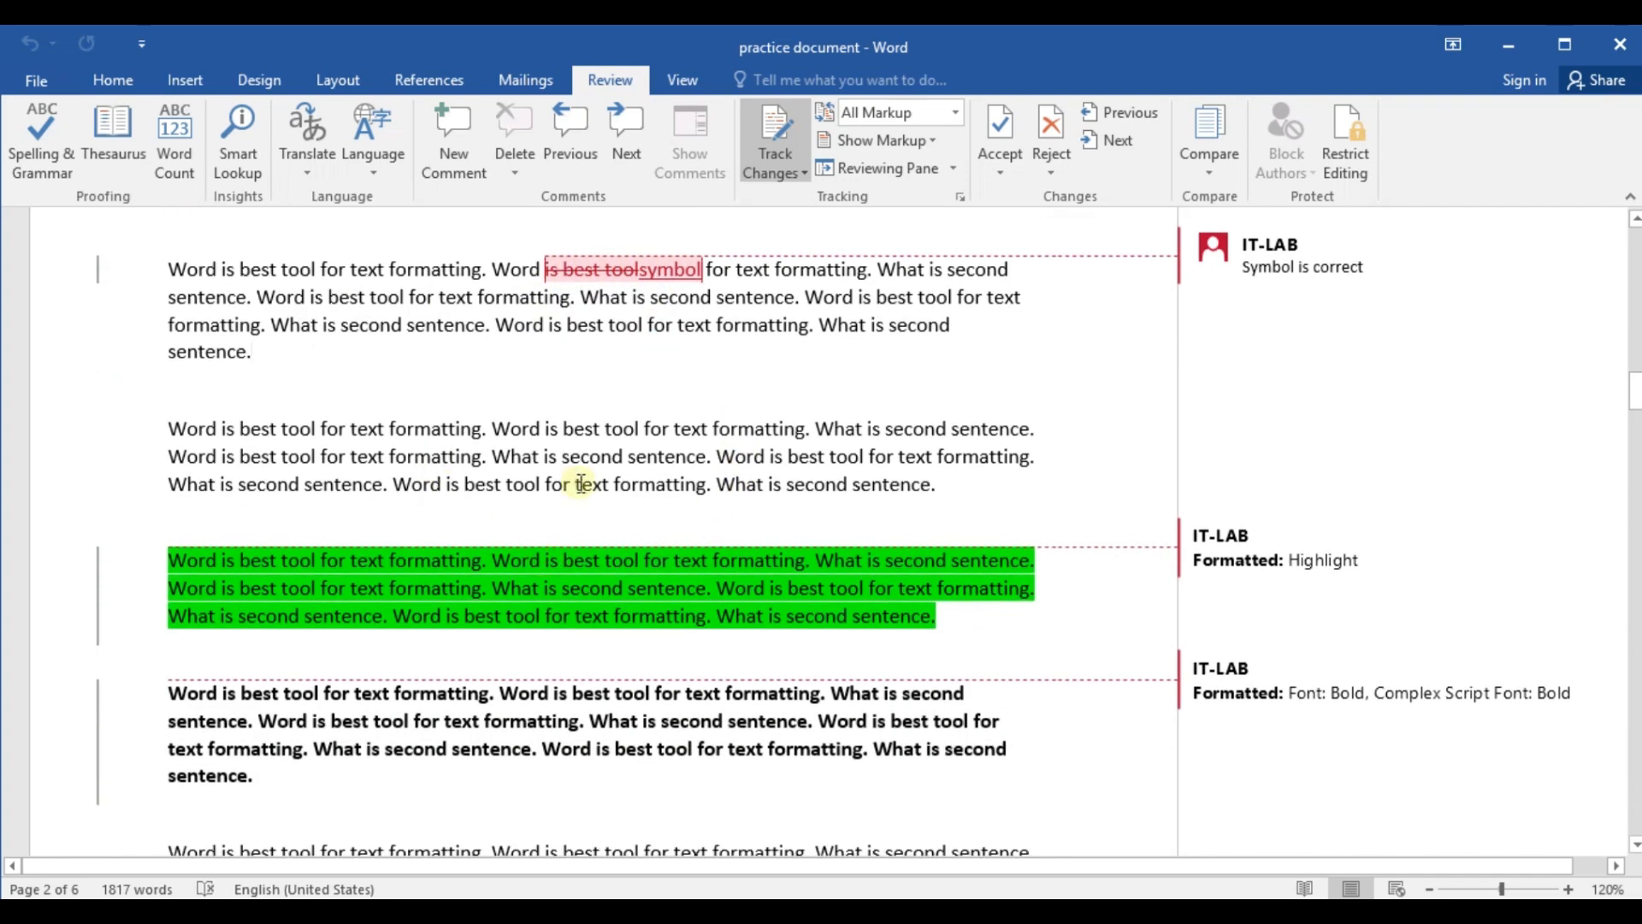
scroll(581, 484, "down", 2)
scroll(804, 502, "down", 1)
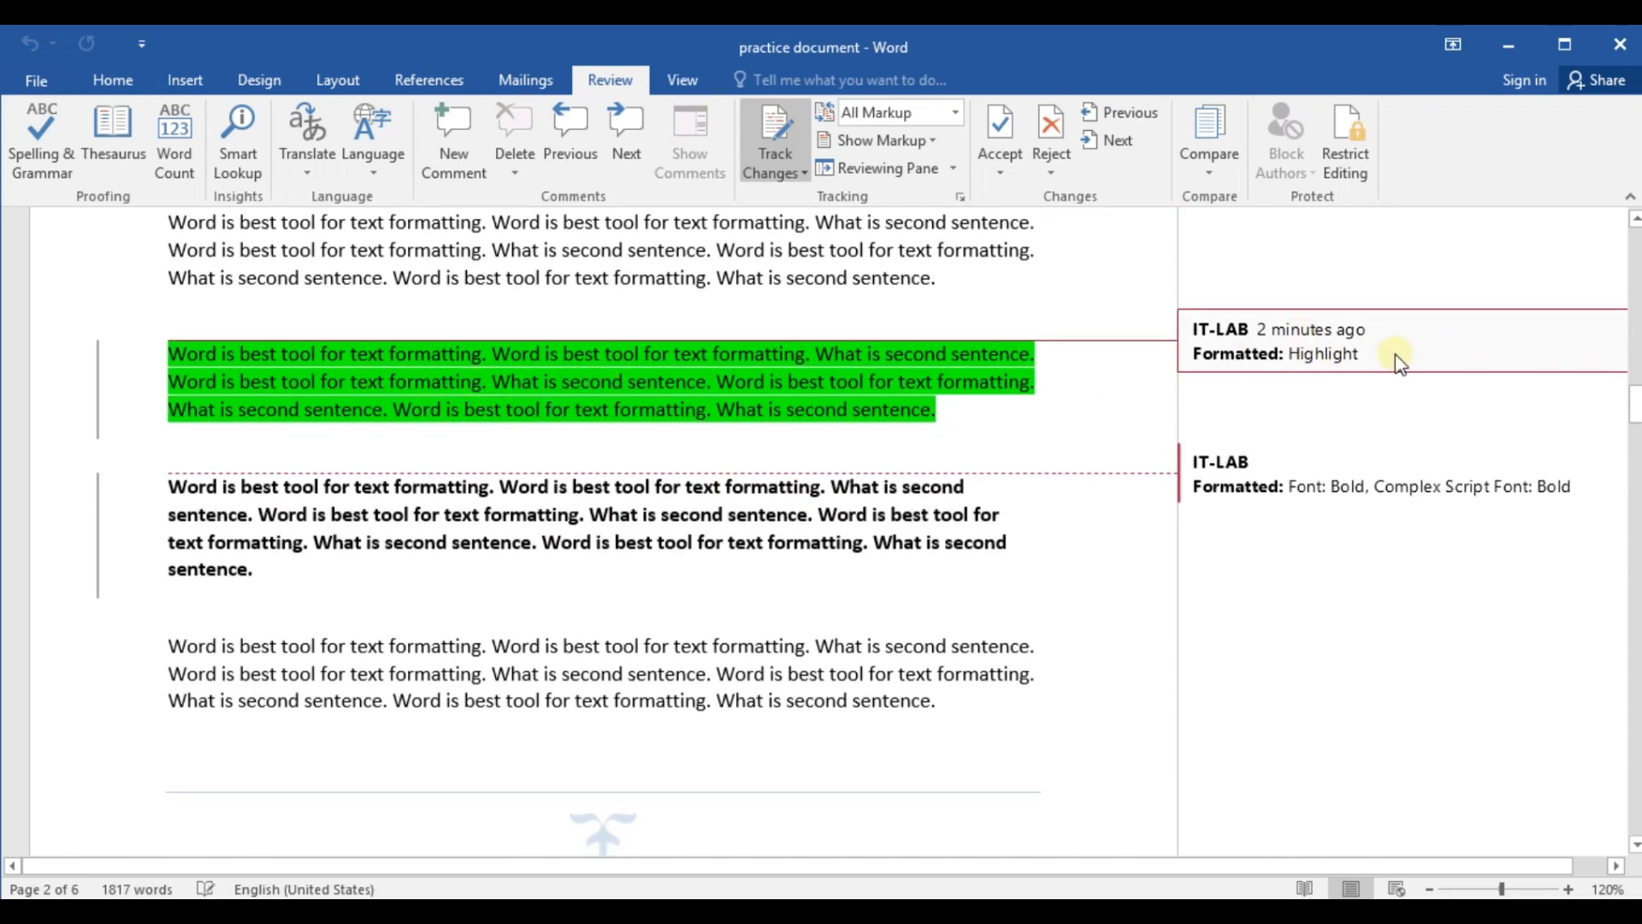
left_click(868, 382)
scroll(757, 436, "down", 2)
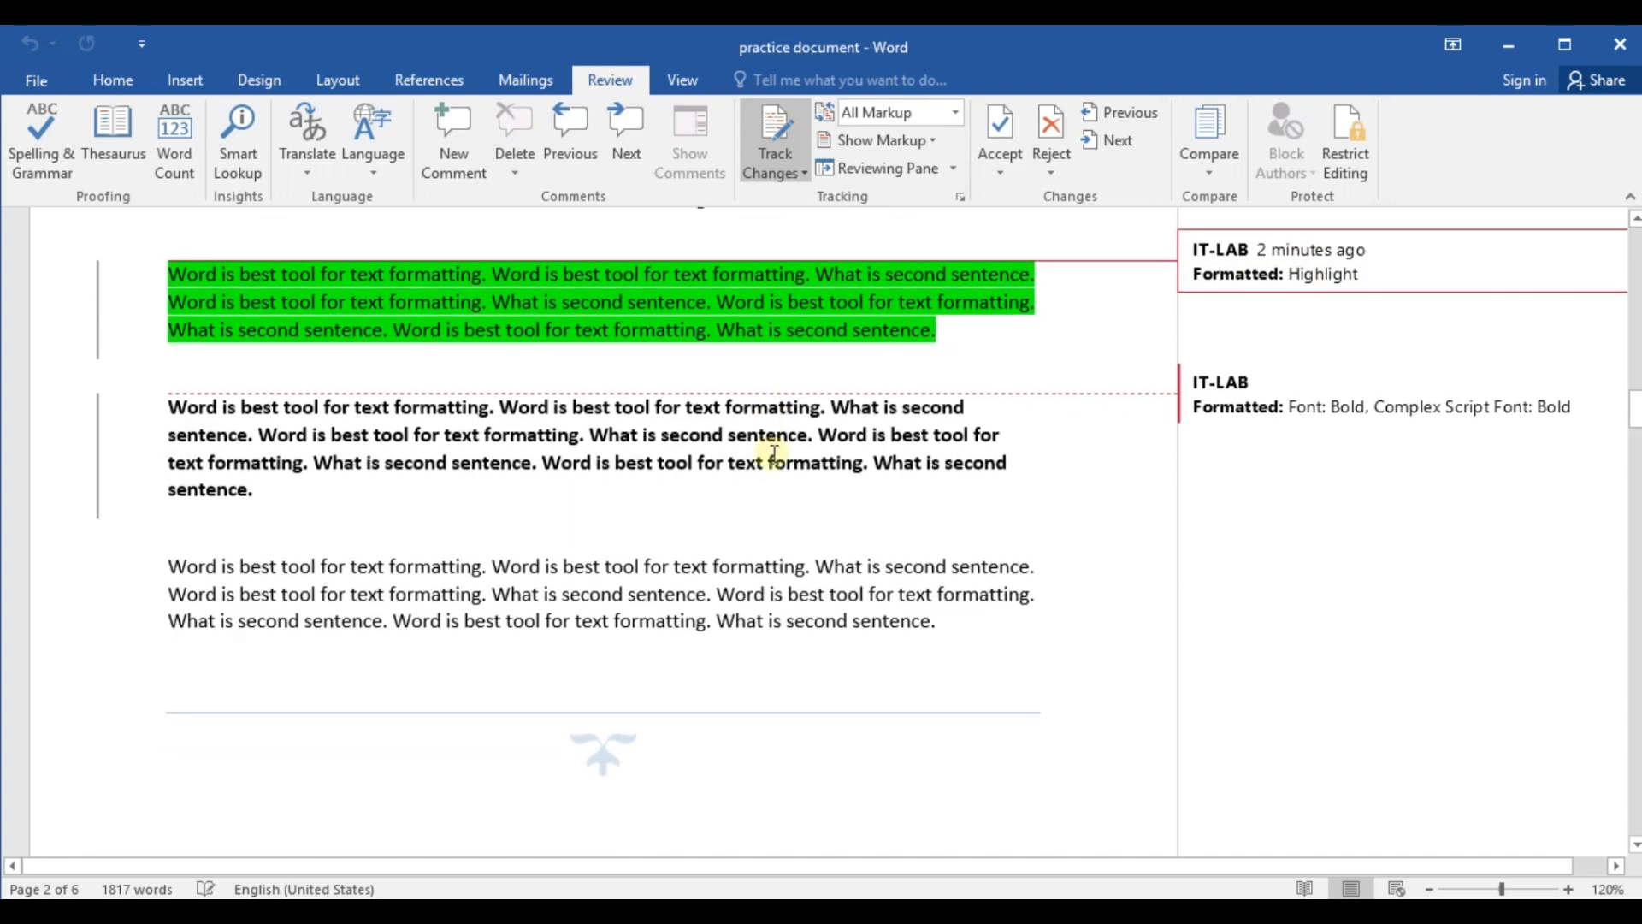
left_click(250, 404)
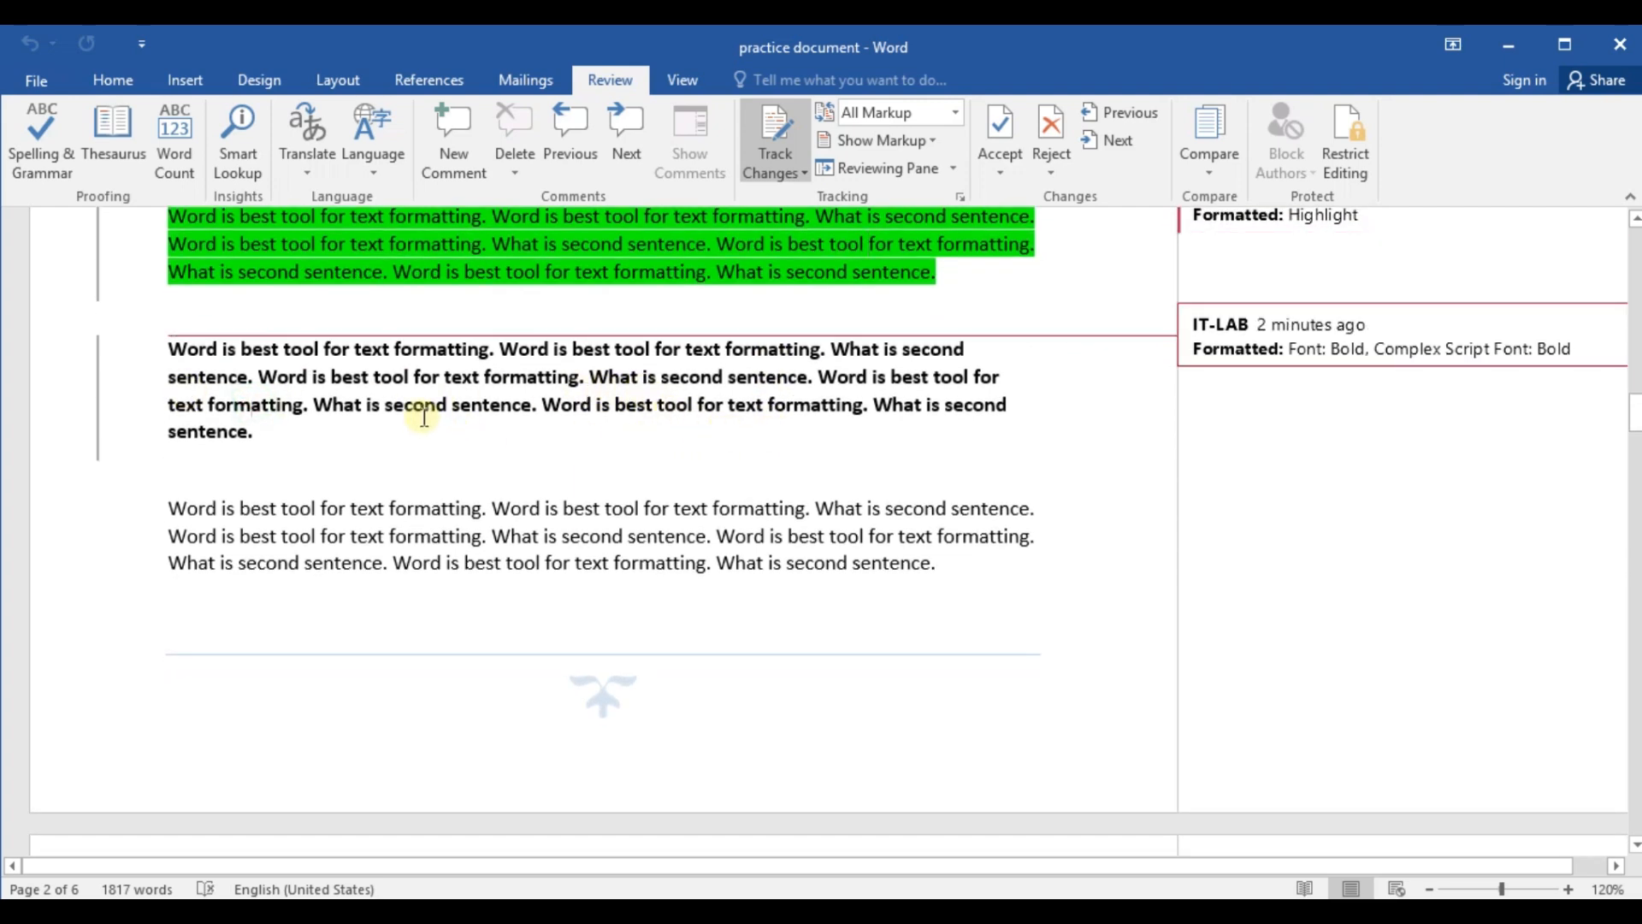
scroll(424, 417, "up", 10)
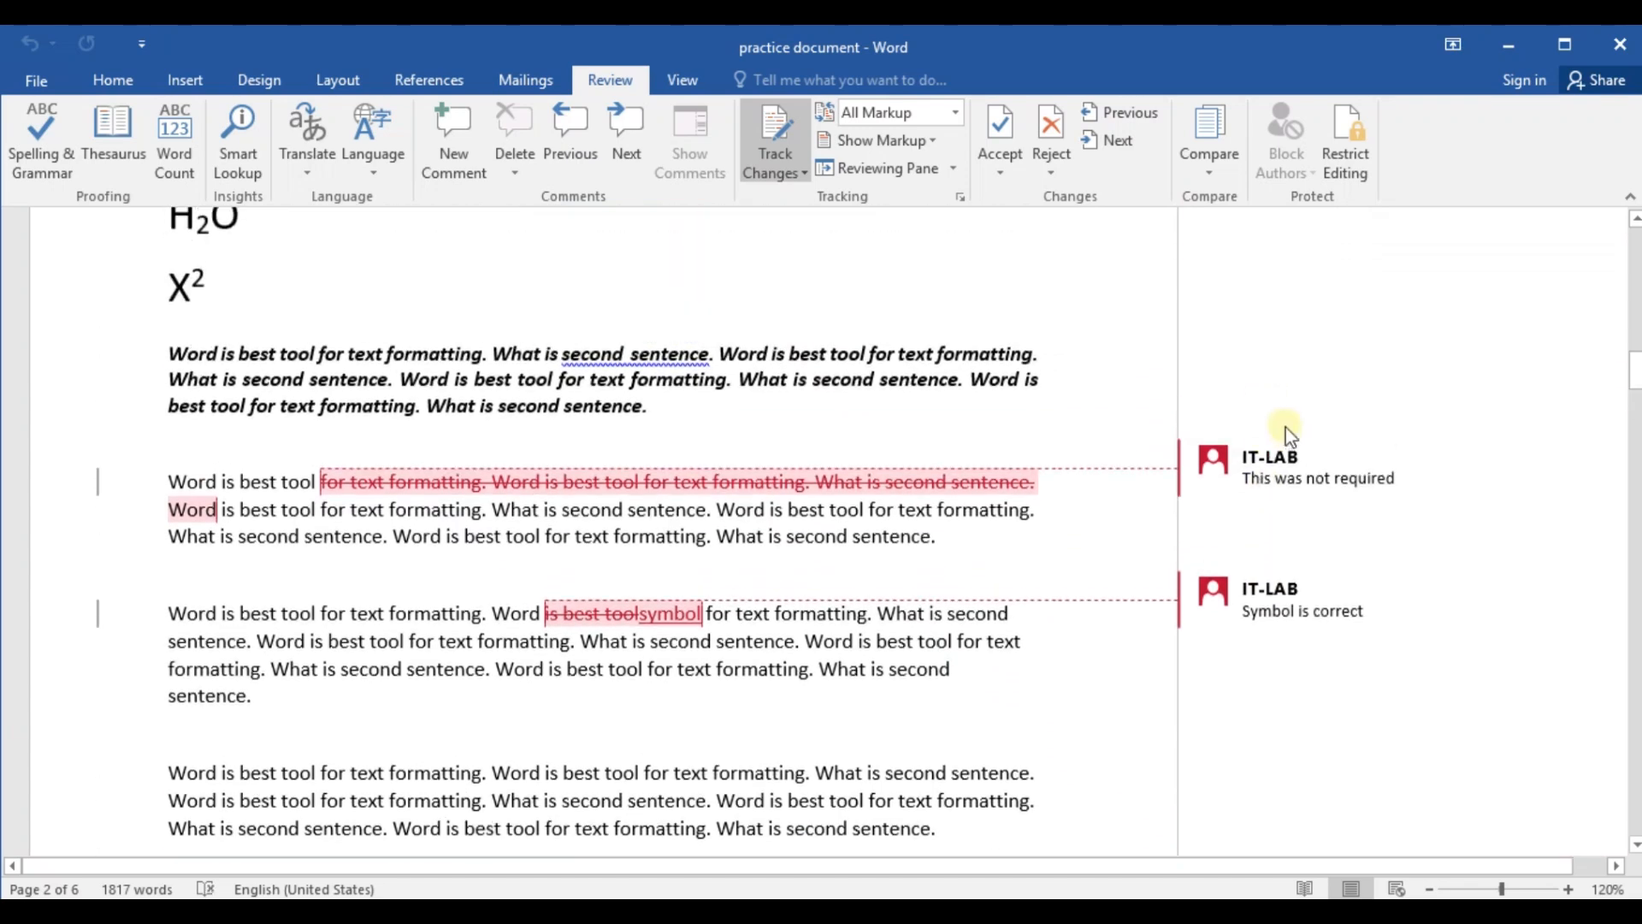
scroll(1291, 532, "down", 5)
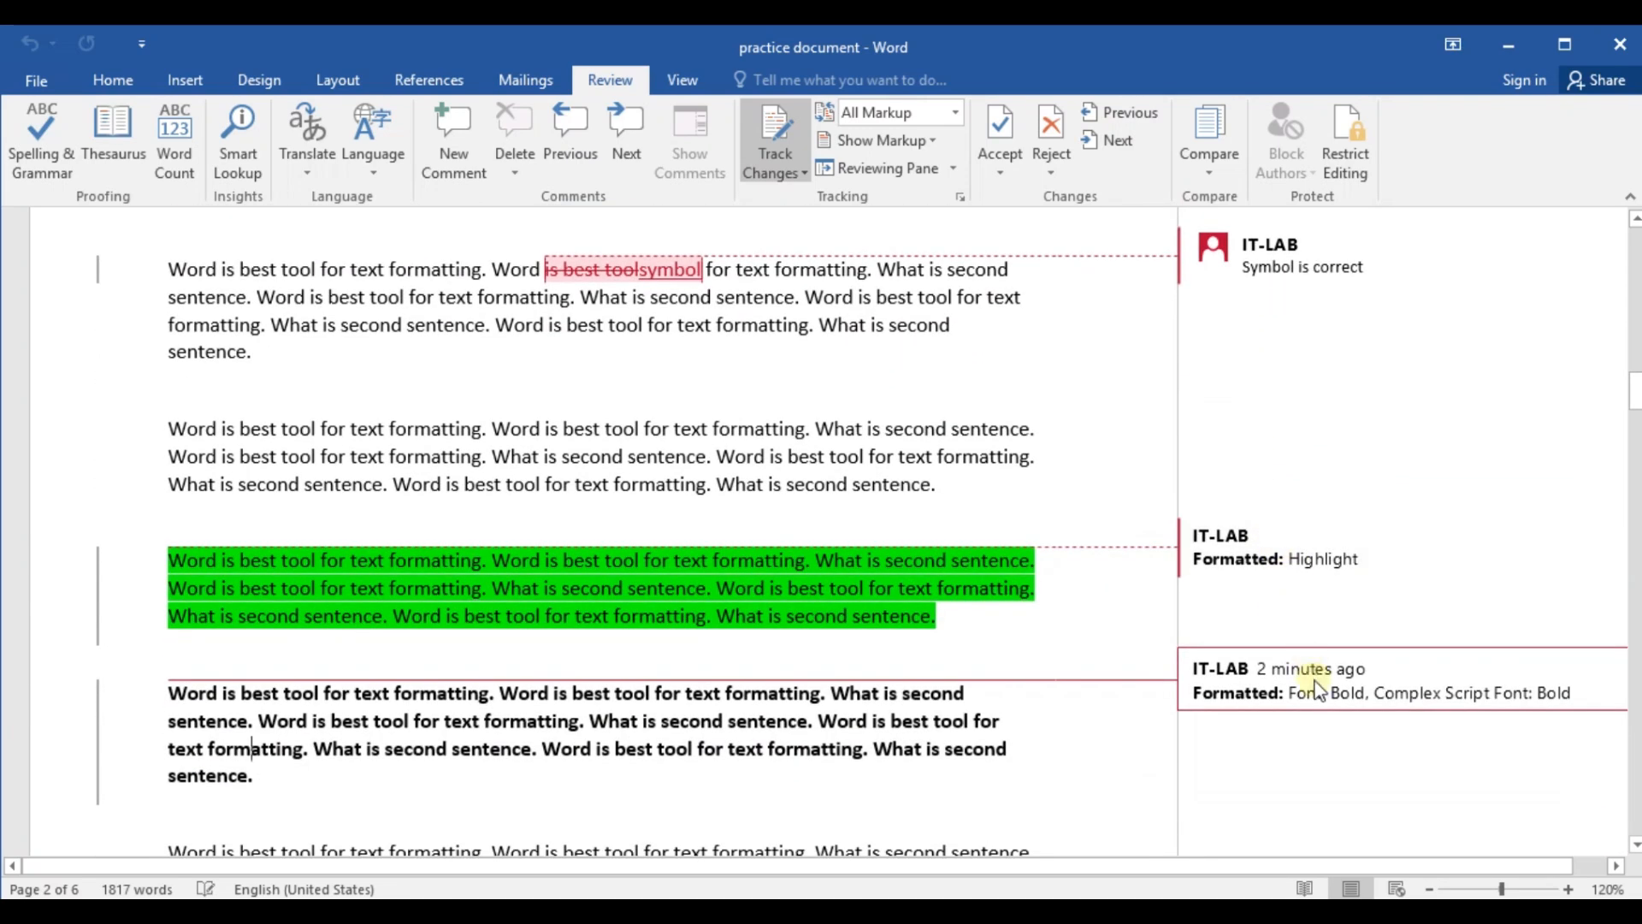
scroll(953, 604, "down", 3)
left_click(881, 377)
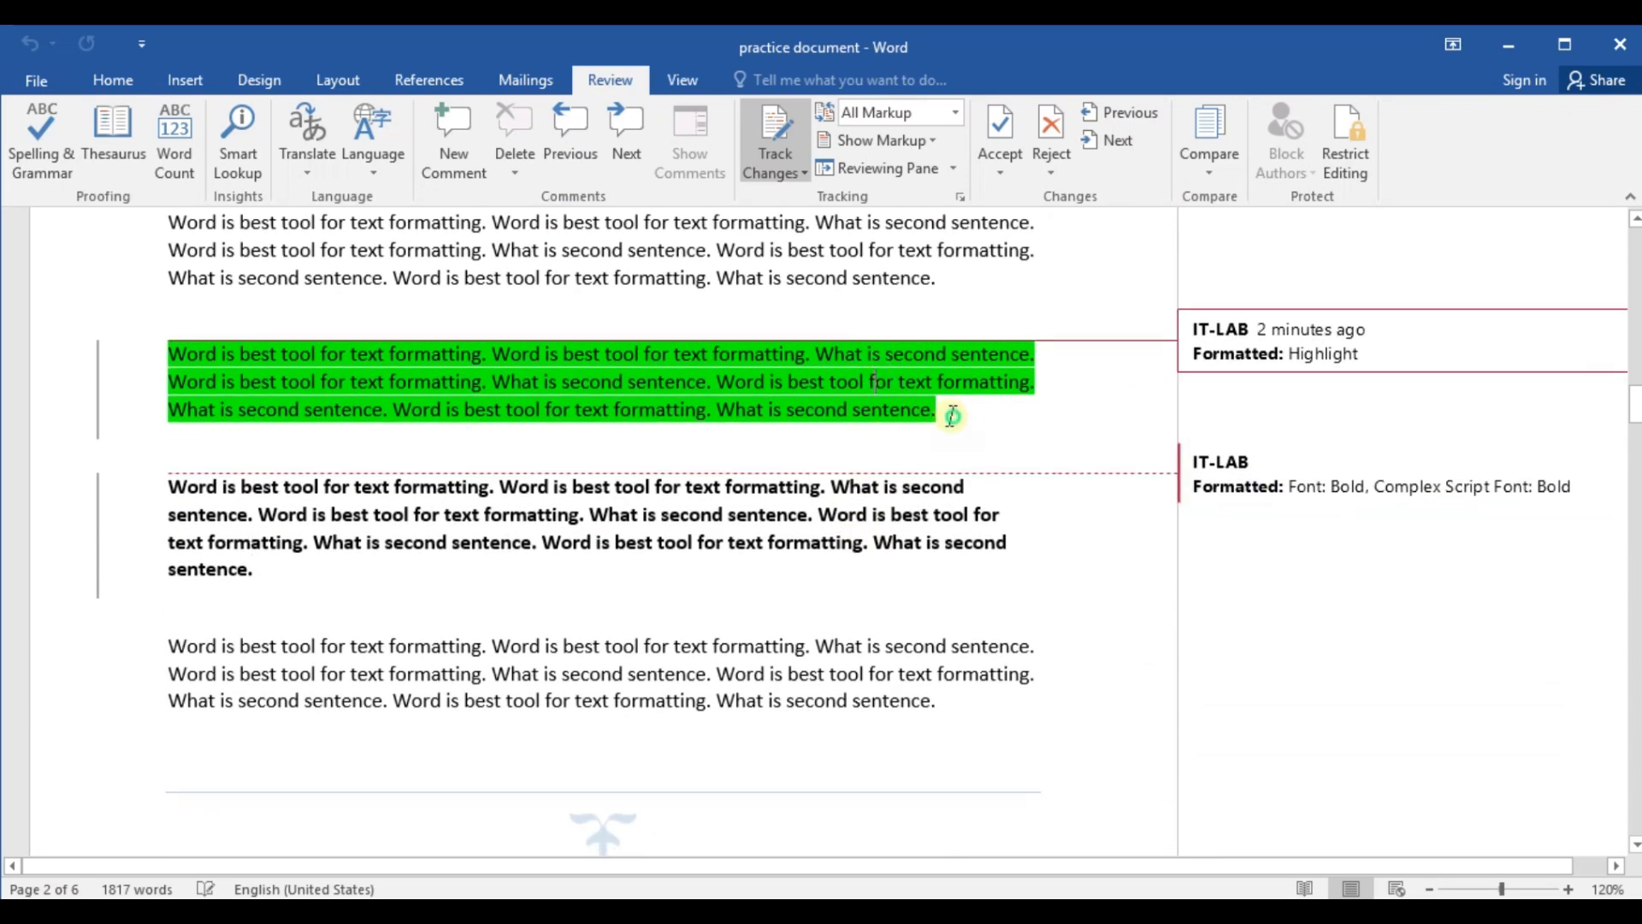
left_click_drag(949, 417, 573, 366)
left_click(730, 573)
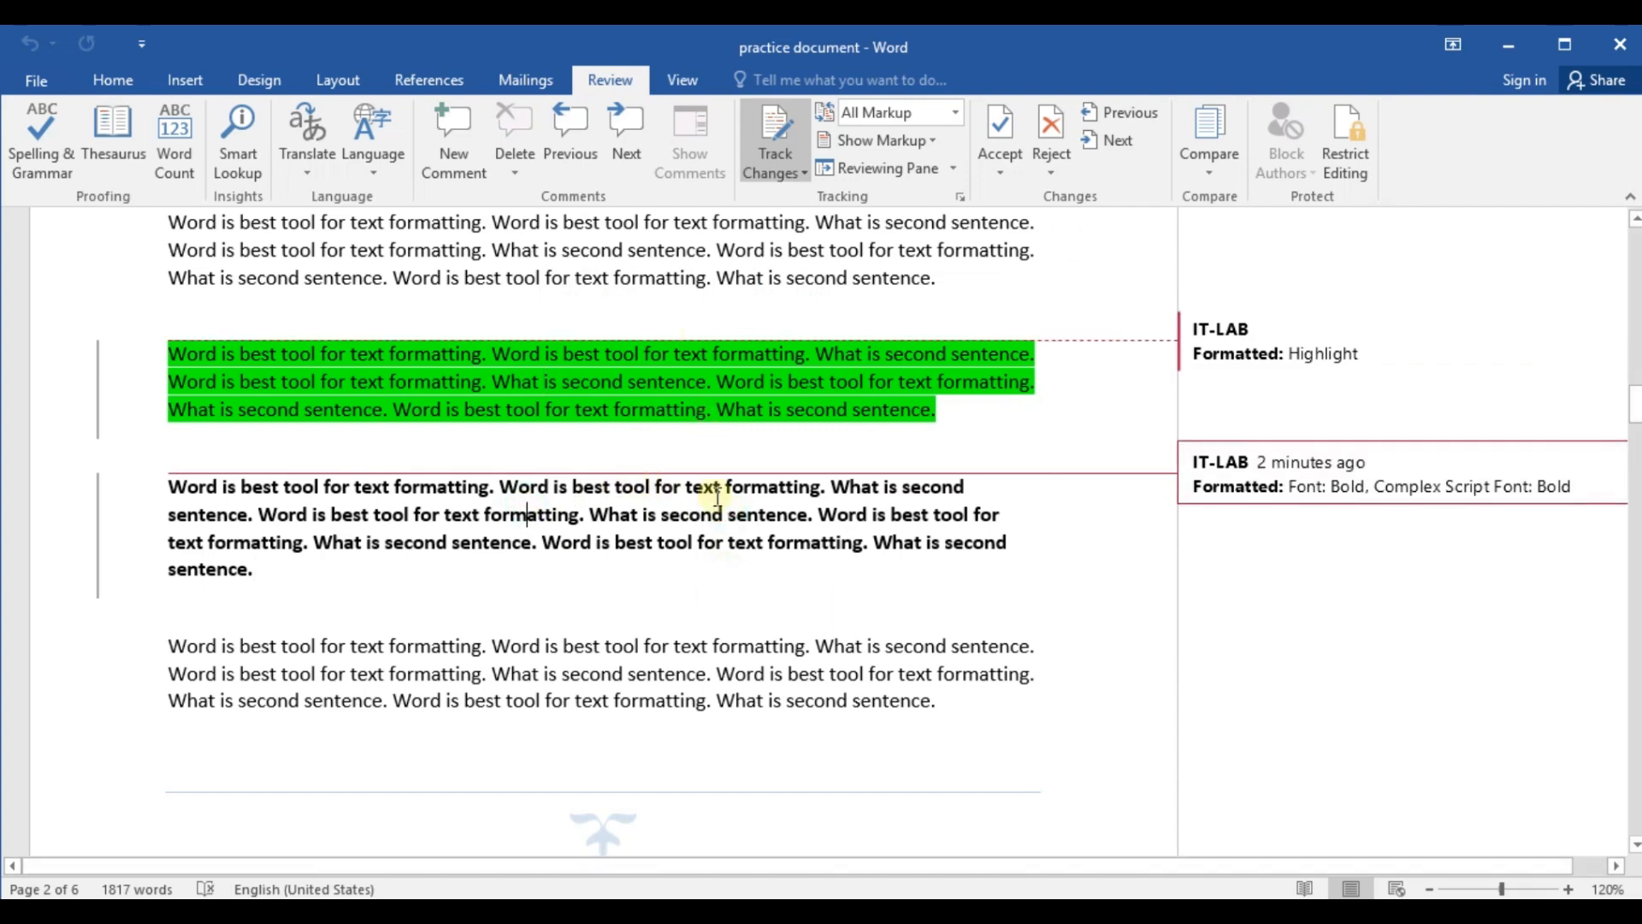
Accept the tracked deletion in the first edited paragraph, the one with the "This was not required" comment
scroll(877, 575, "up", 9)
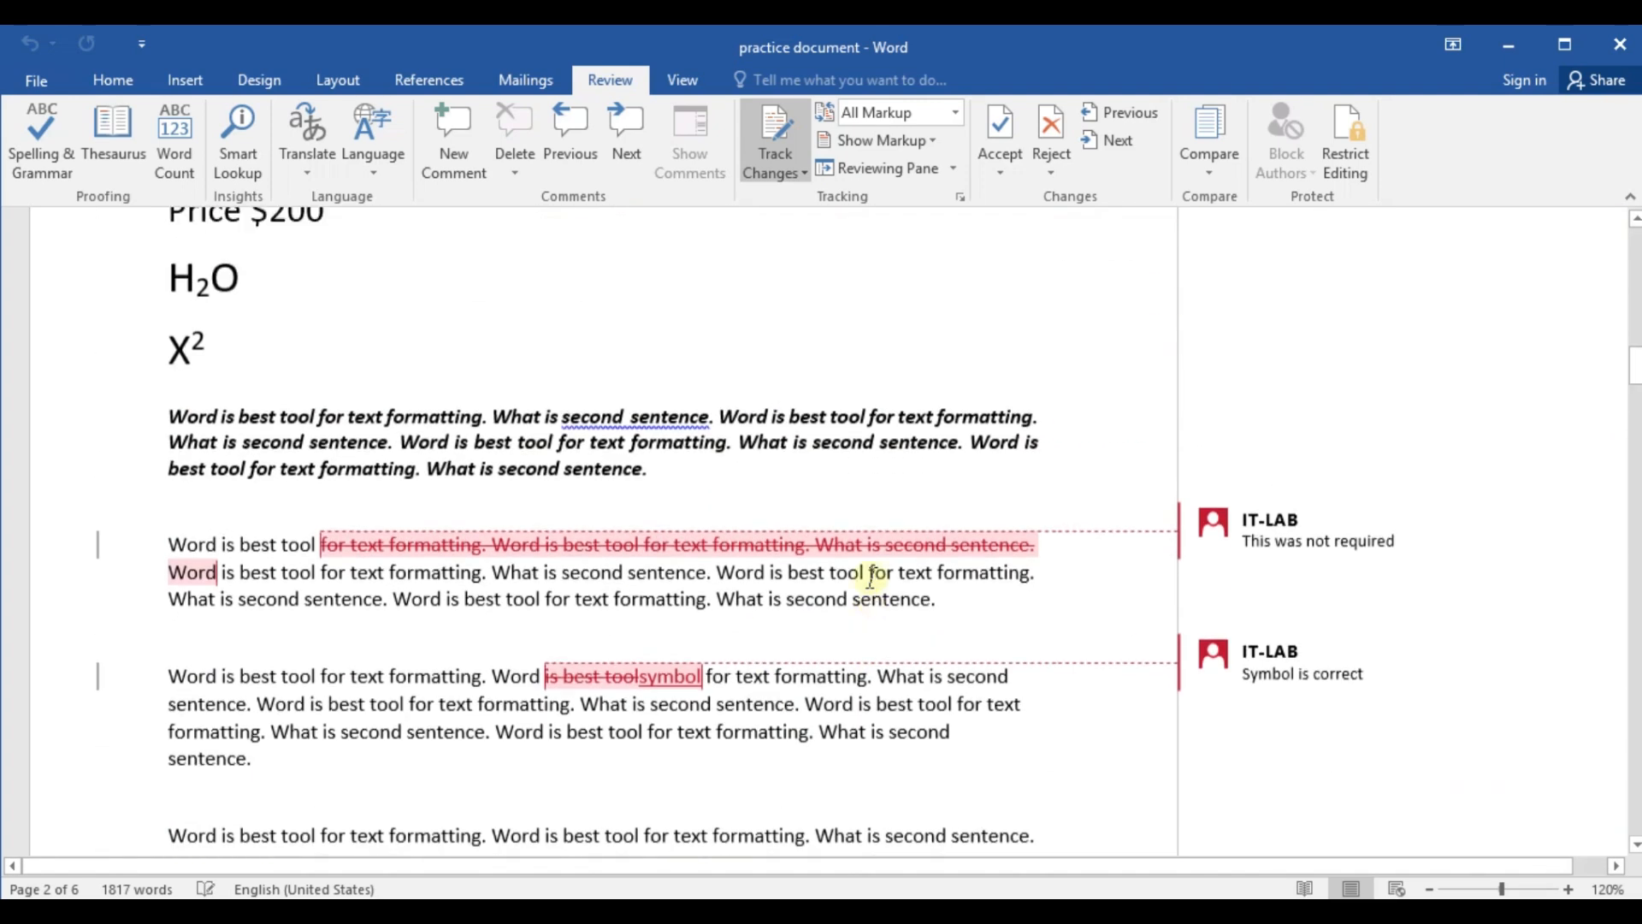
scroll(870, 578, "up", 3)
scroll(869, 587, "down", 6)
left_click(655, 346)
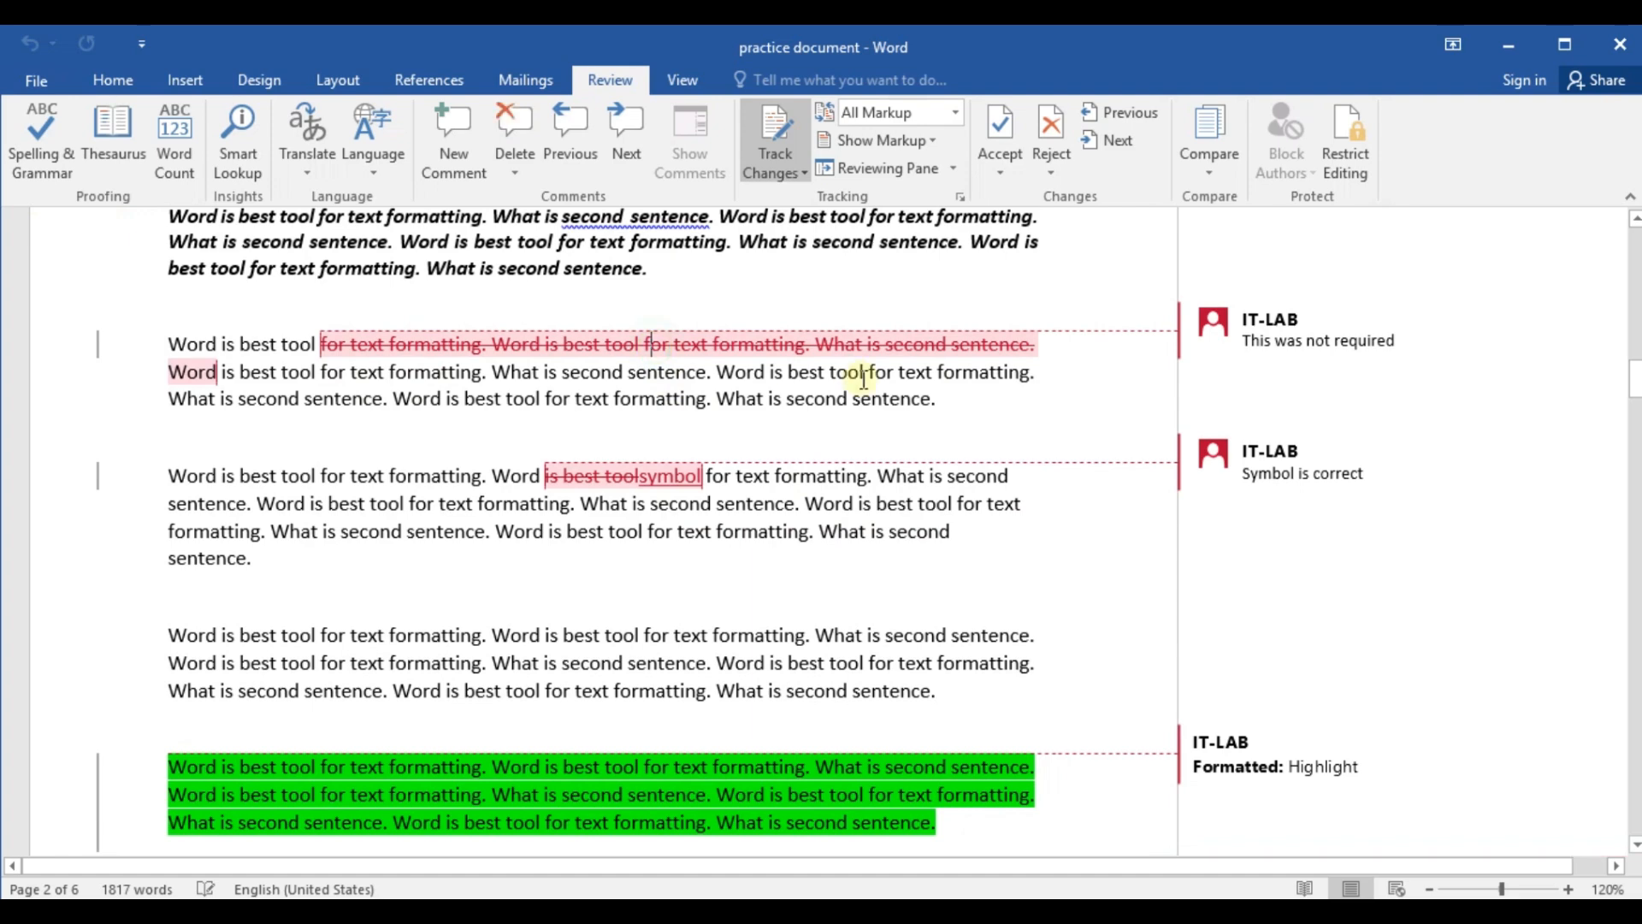
left_click(992, 133)
scroll(574, 399, "up", 1)
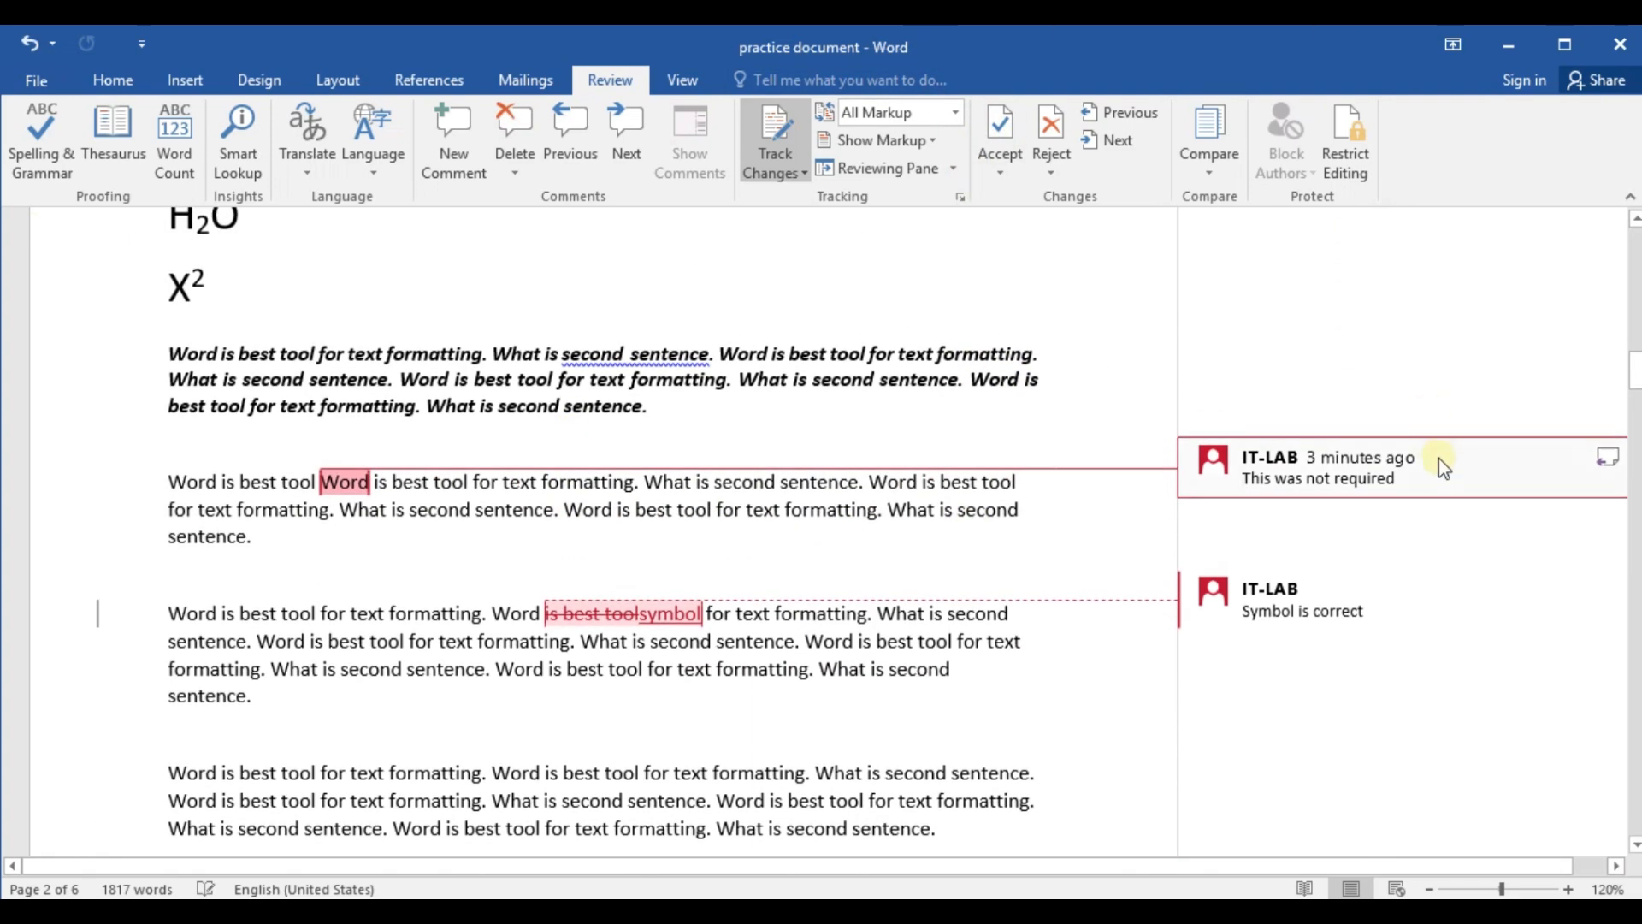
left_click(353, 476)
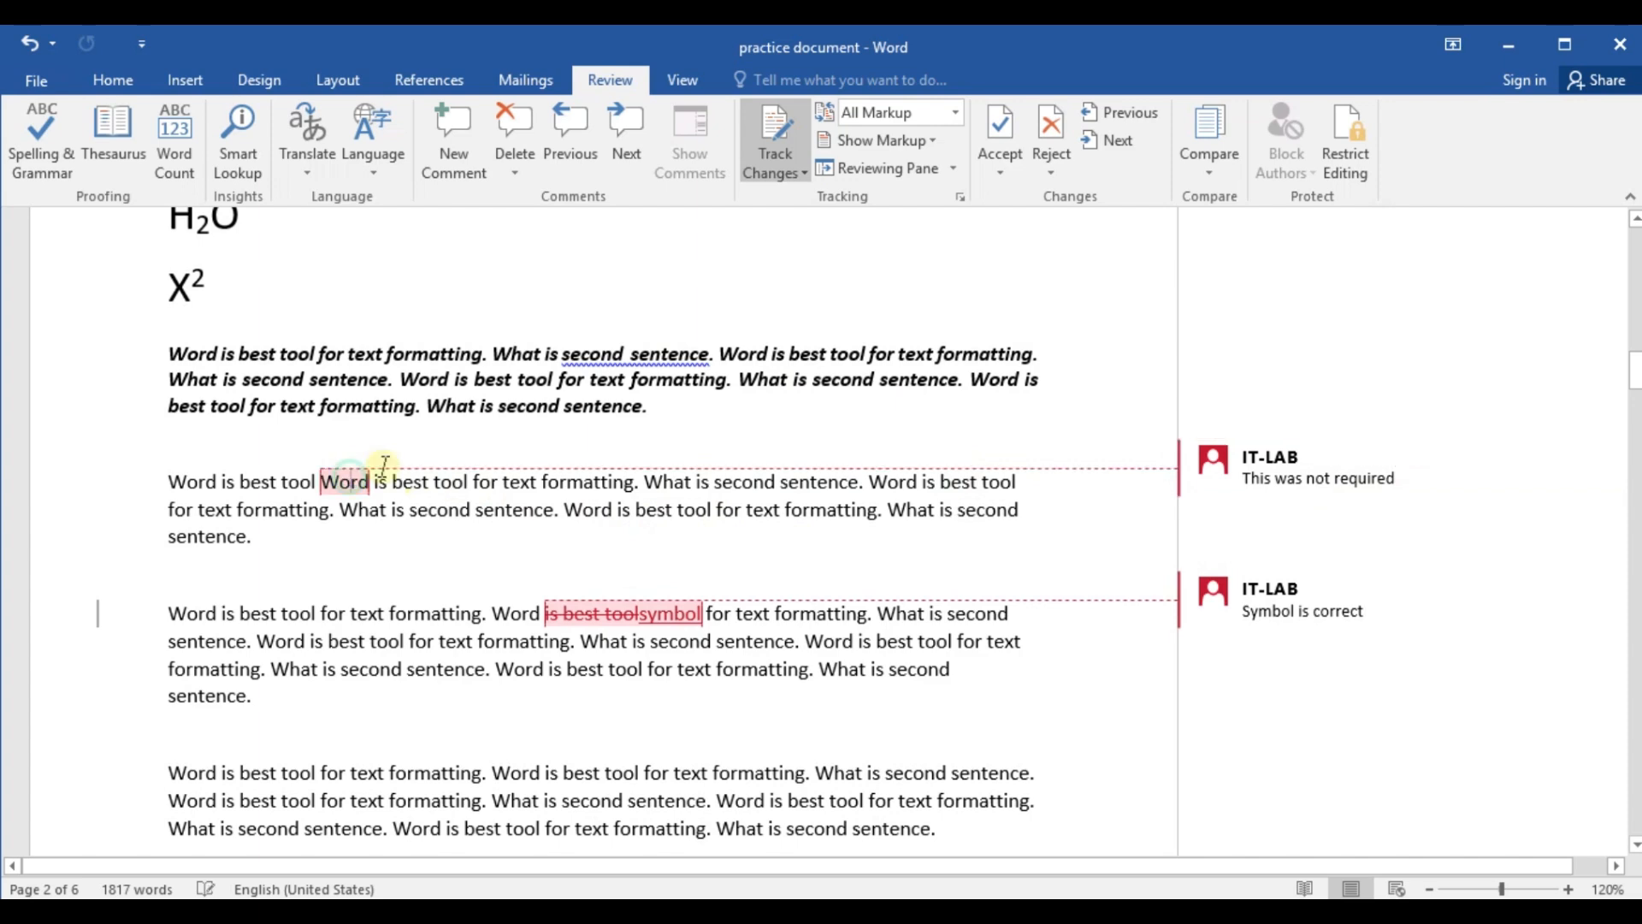
left_click(1003, 142)
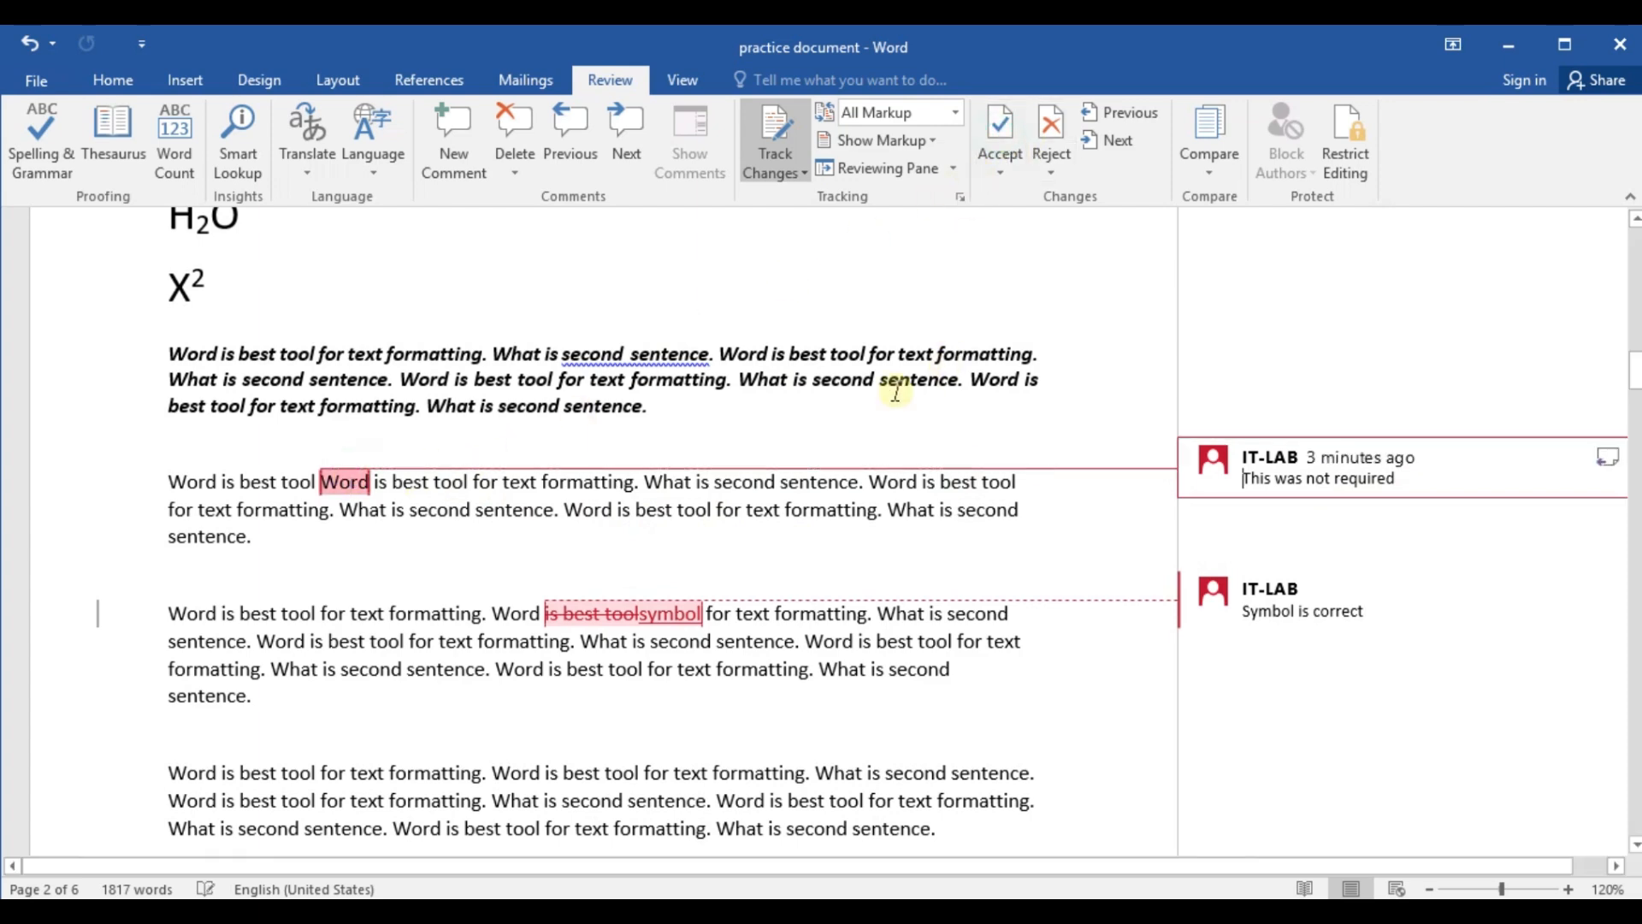
Accept the tracked insertion of "symbol" in the second edited paragraph
left_click(709, 549)
scroll(748, 480, "down", 3)
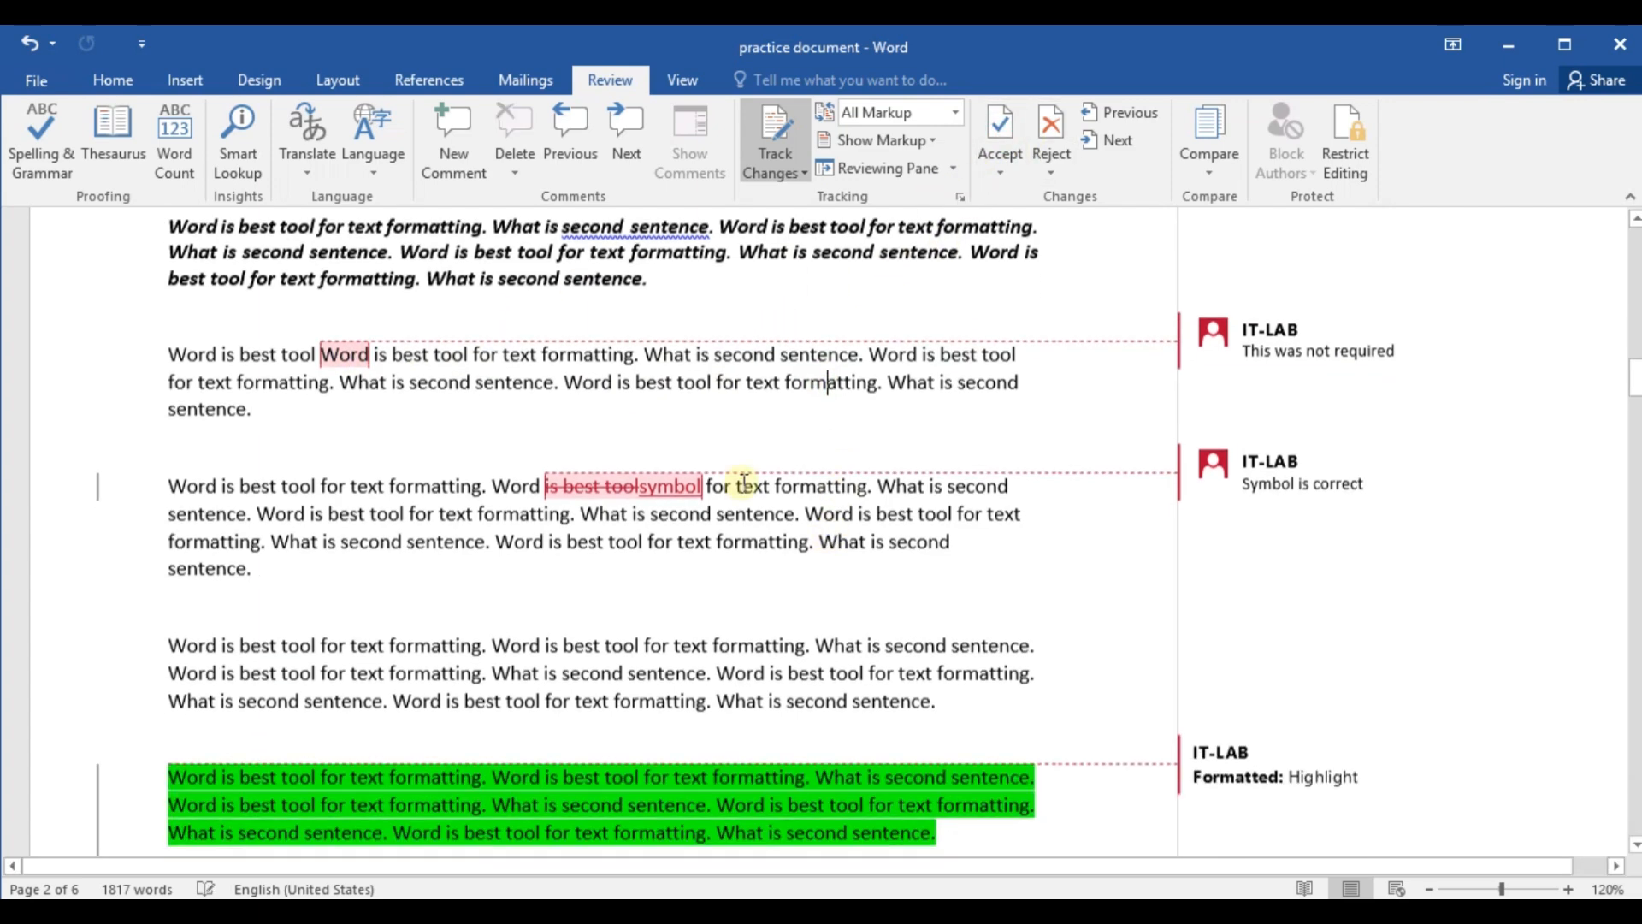
left_click(997, 150)
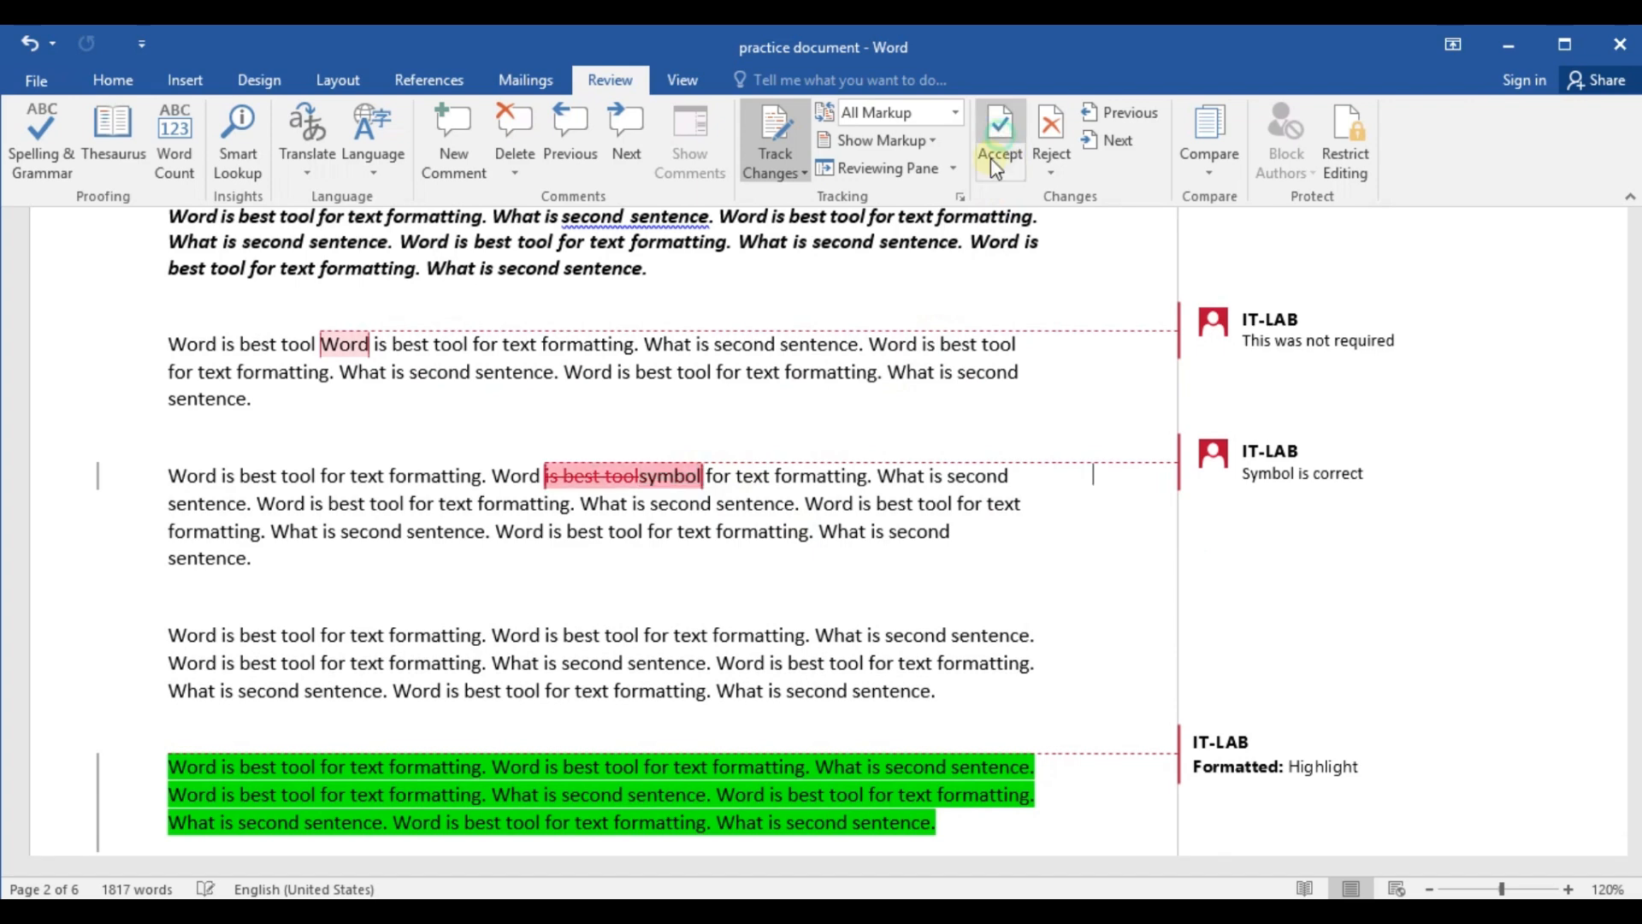
Accept the tracked highlight formatting on the green paragraph
scroll(888, 537, "down", 3)
left_click(845, 507)
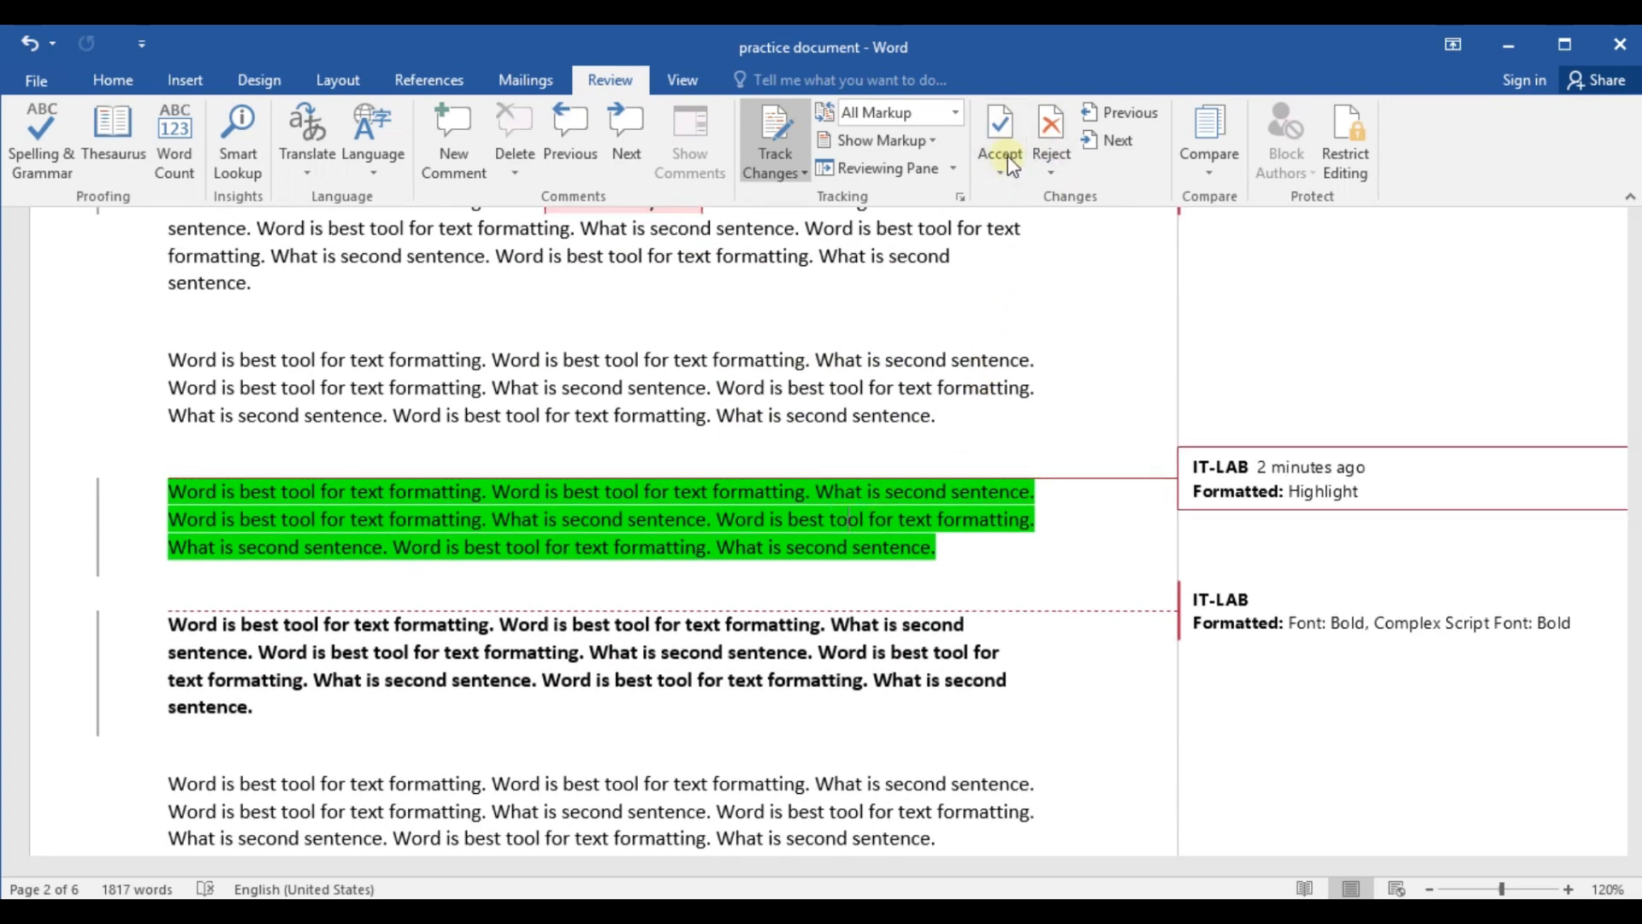
left_click(1000, 135)
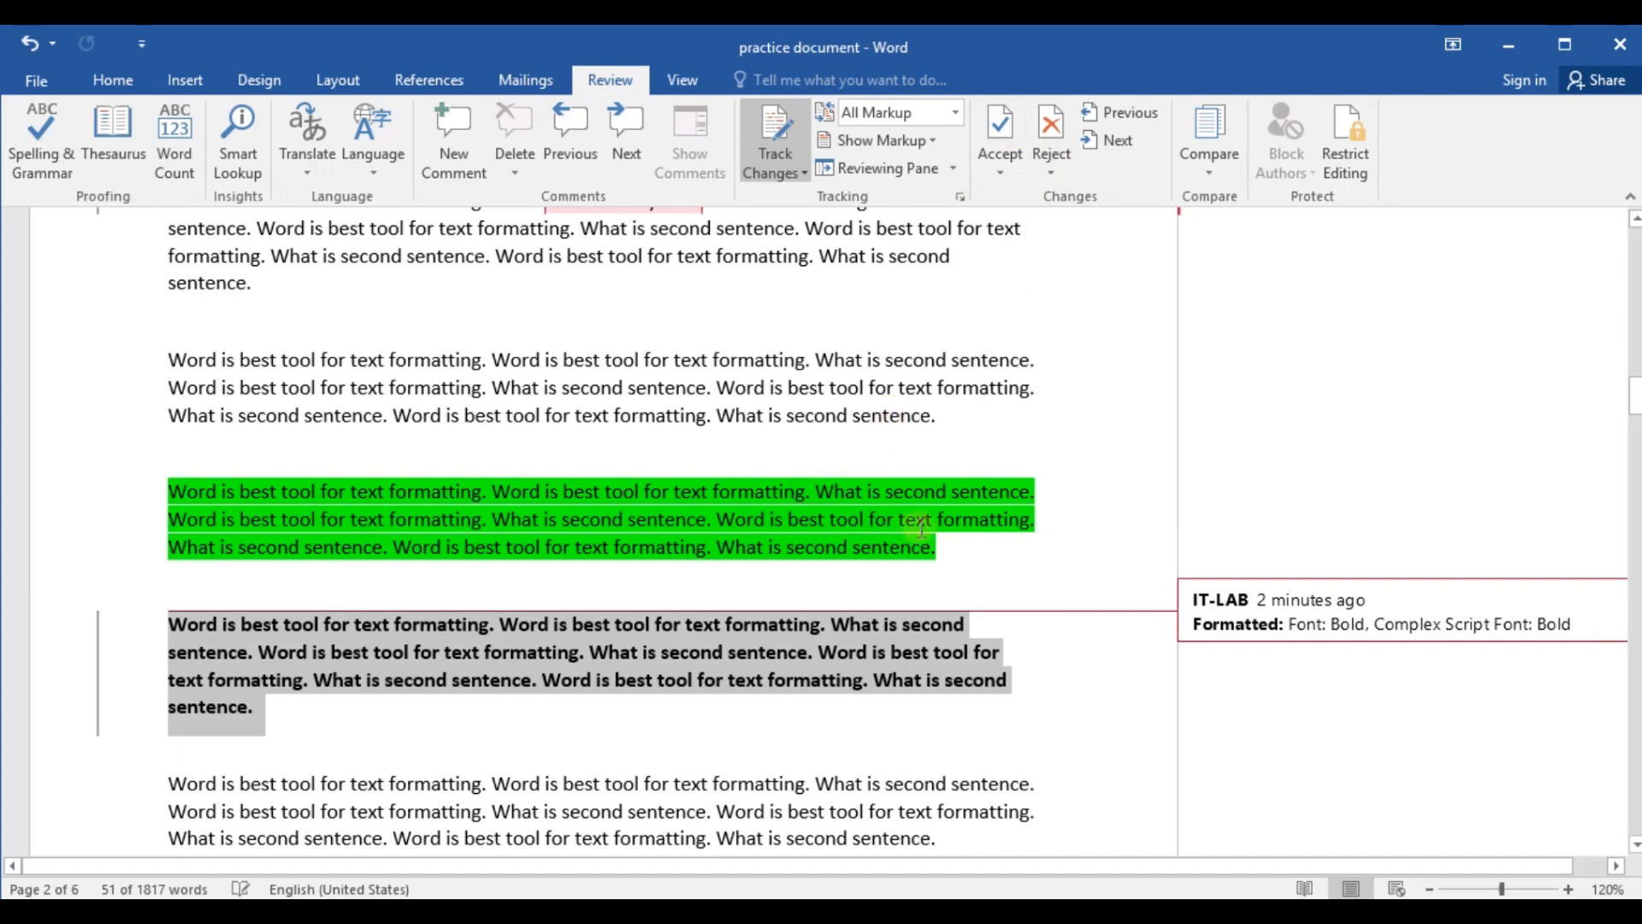
Reject the tracked bold formatting on the paragraph below the green one
scroll(919, 526, "down", 2)
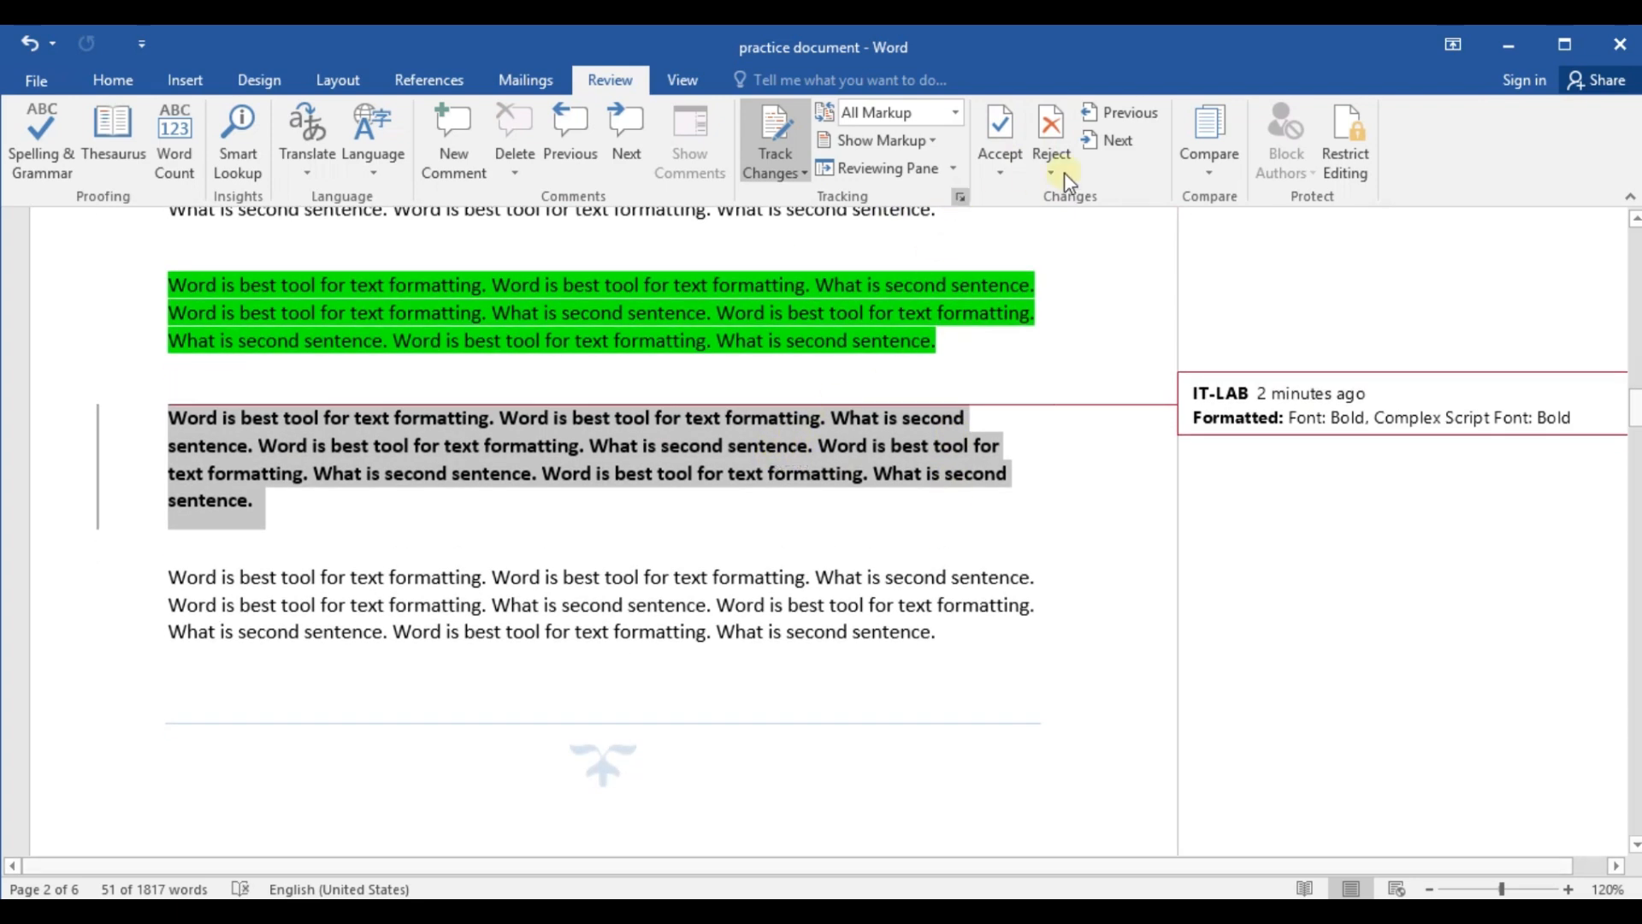
left_click(1061, 161)
scroll(1060, 602, "down", 5)
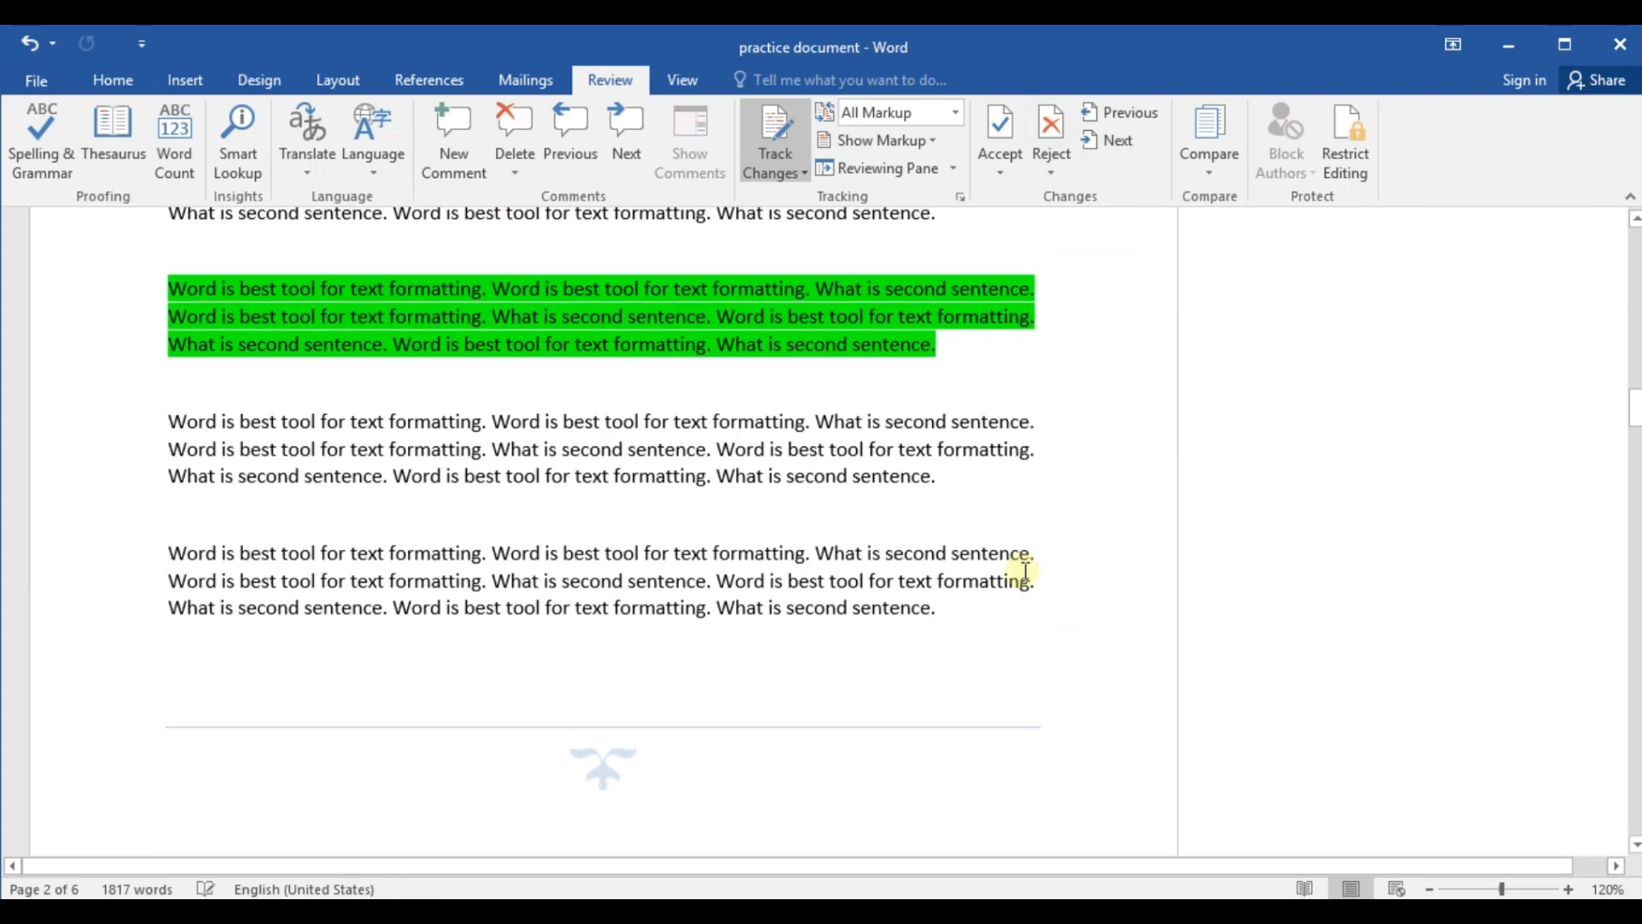
Review page 2 for the outcome of the accepted and rejected changes and for any remaining markup and comments
scroll(1027, 572, "up", 7)
scroll(783, 586, "down", 6)
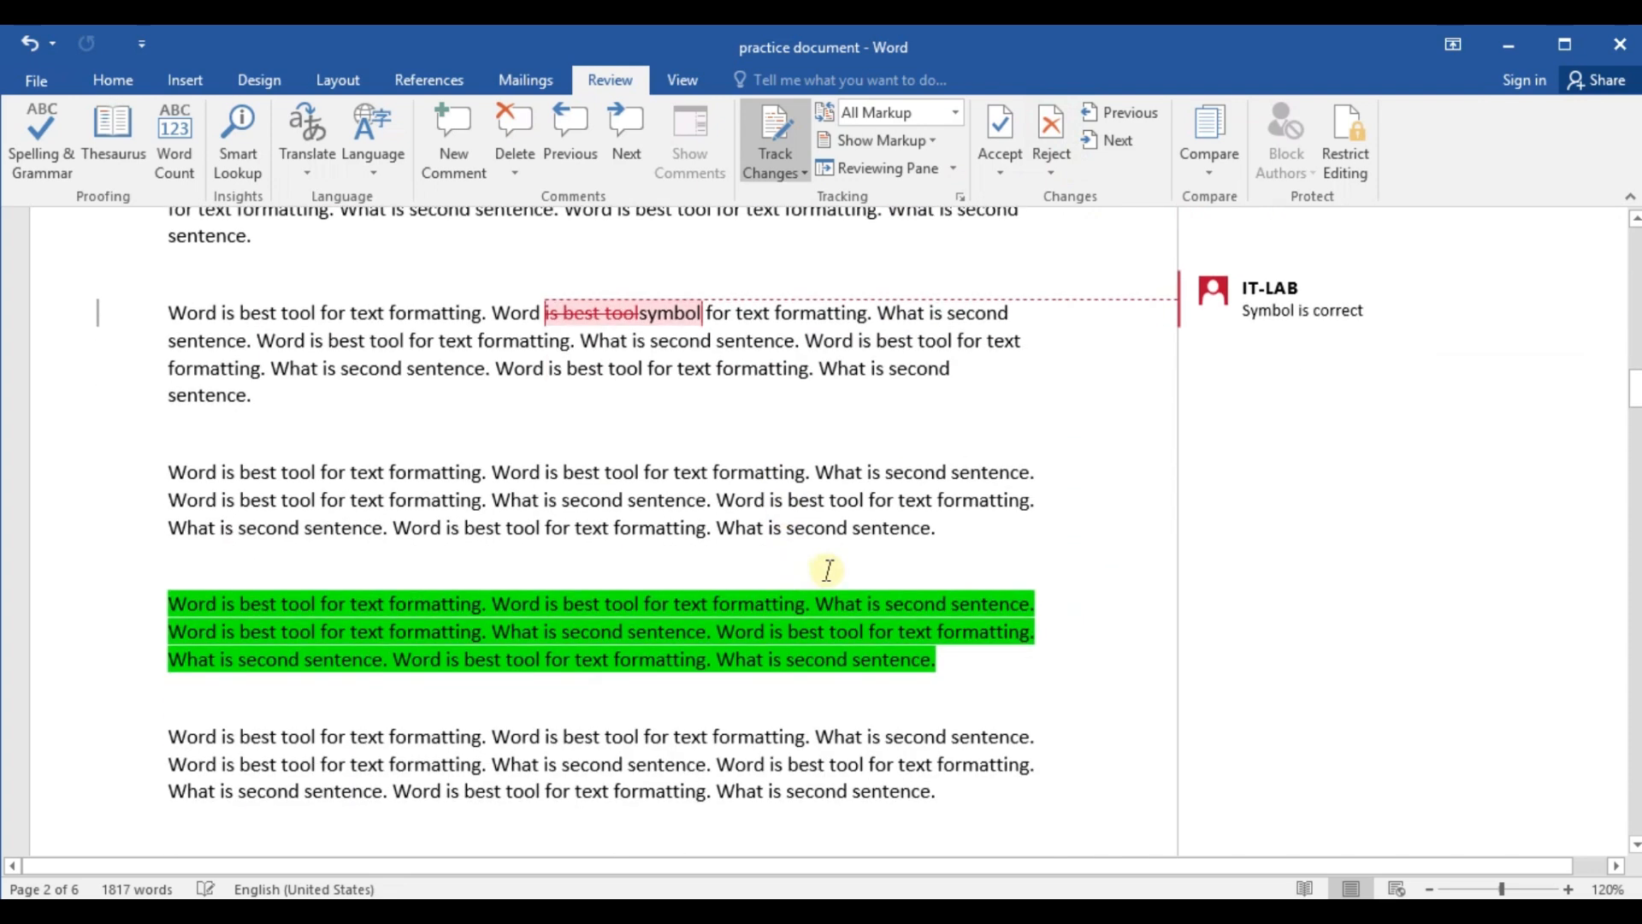
scroll(821, 547, "up", 7)
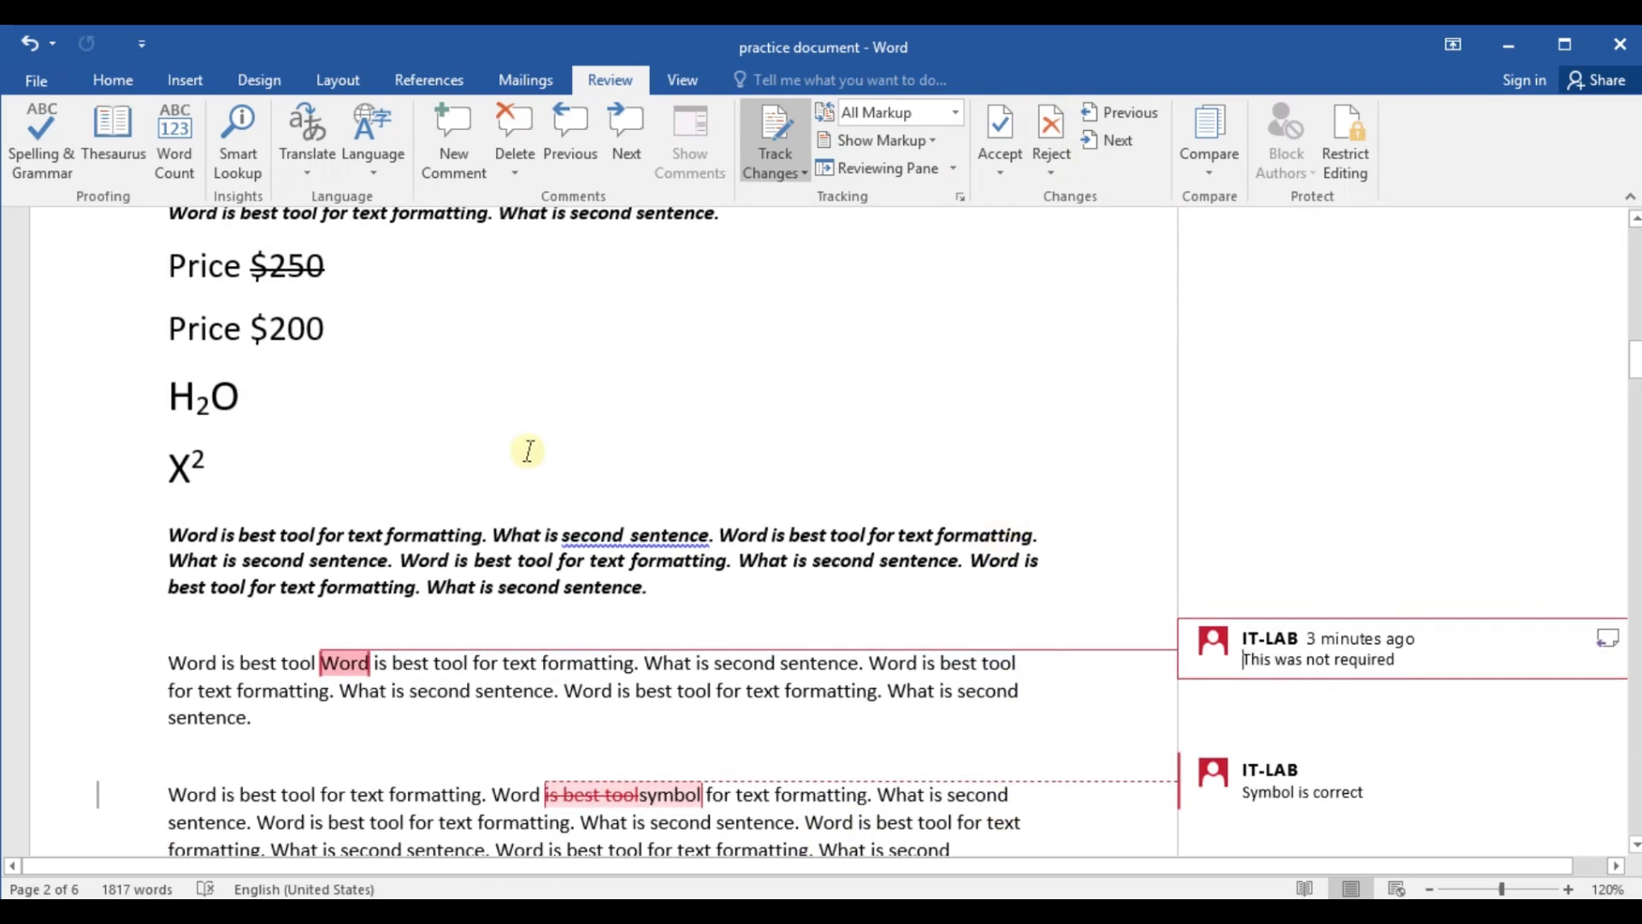
scroll(470, 448, "down", 2)
left_click(381, 484)
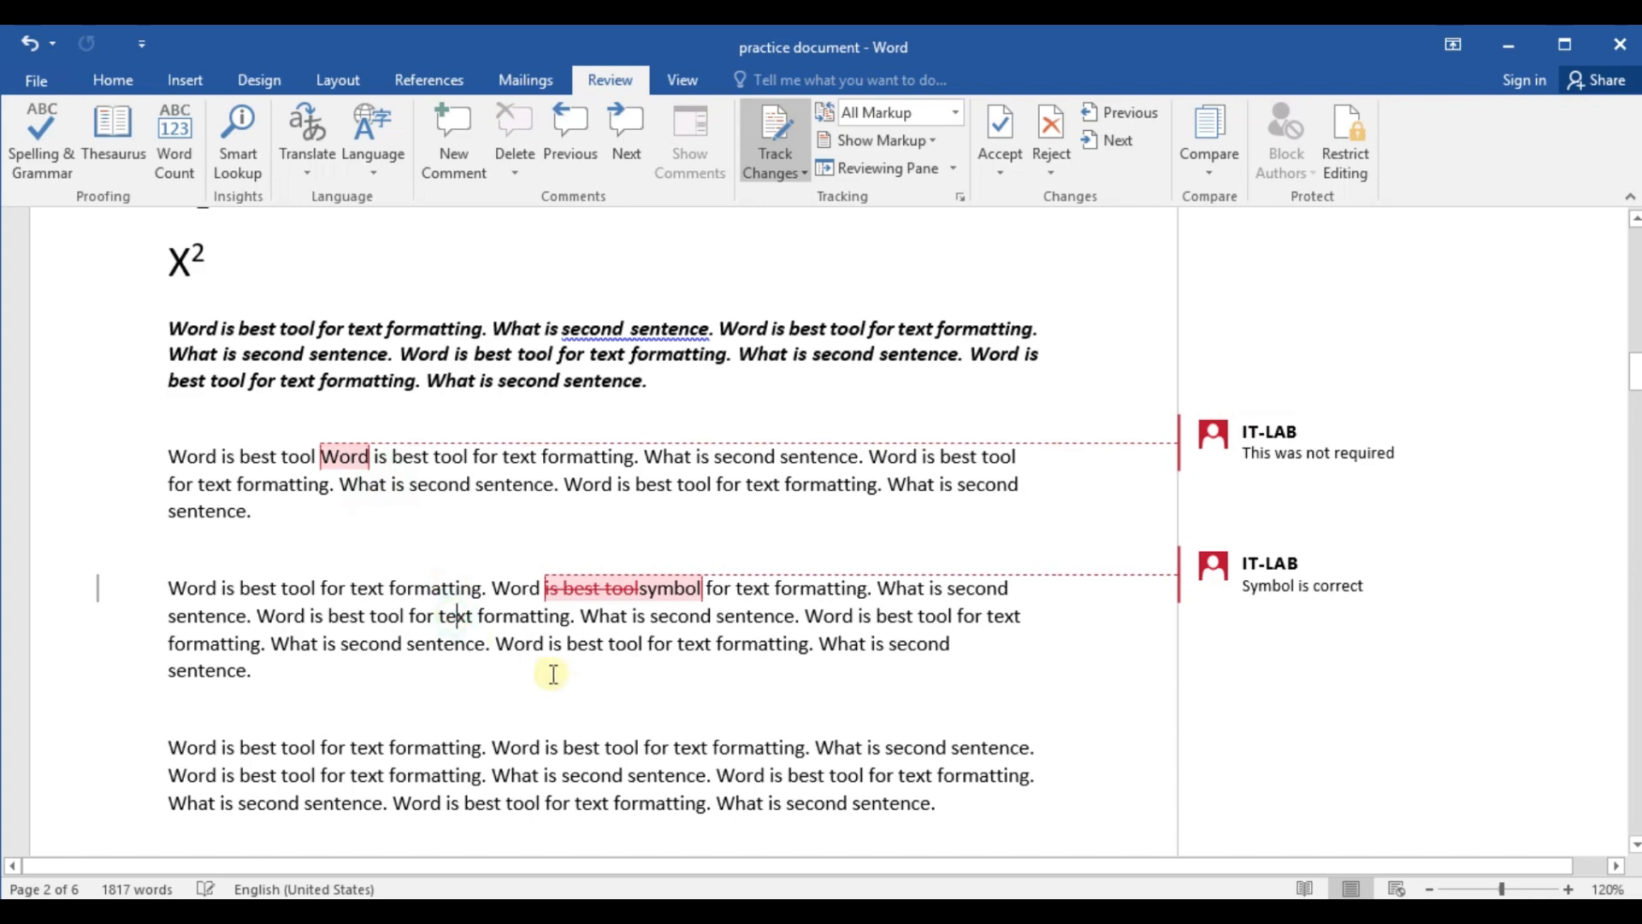
scroll(564, 659, "down", 3)
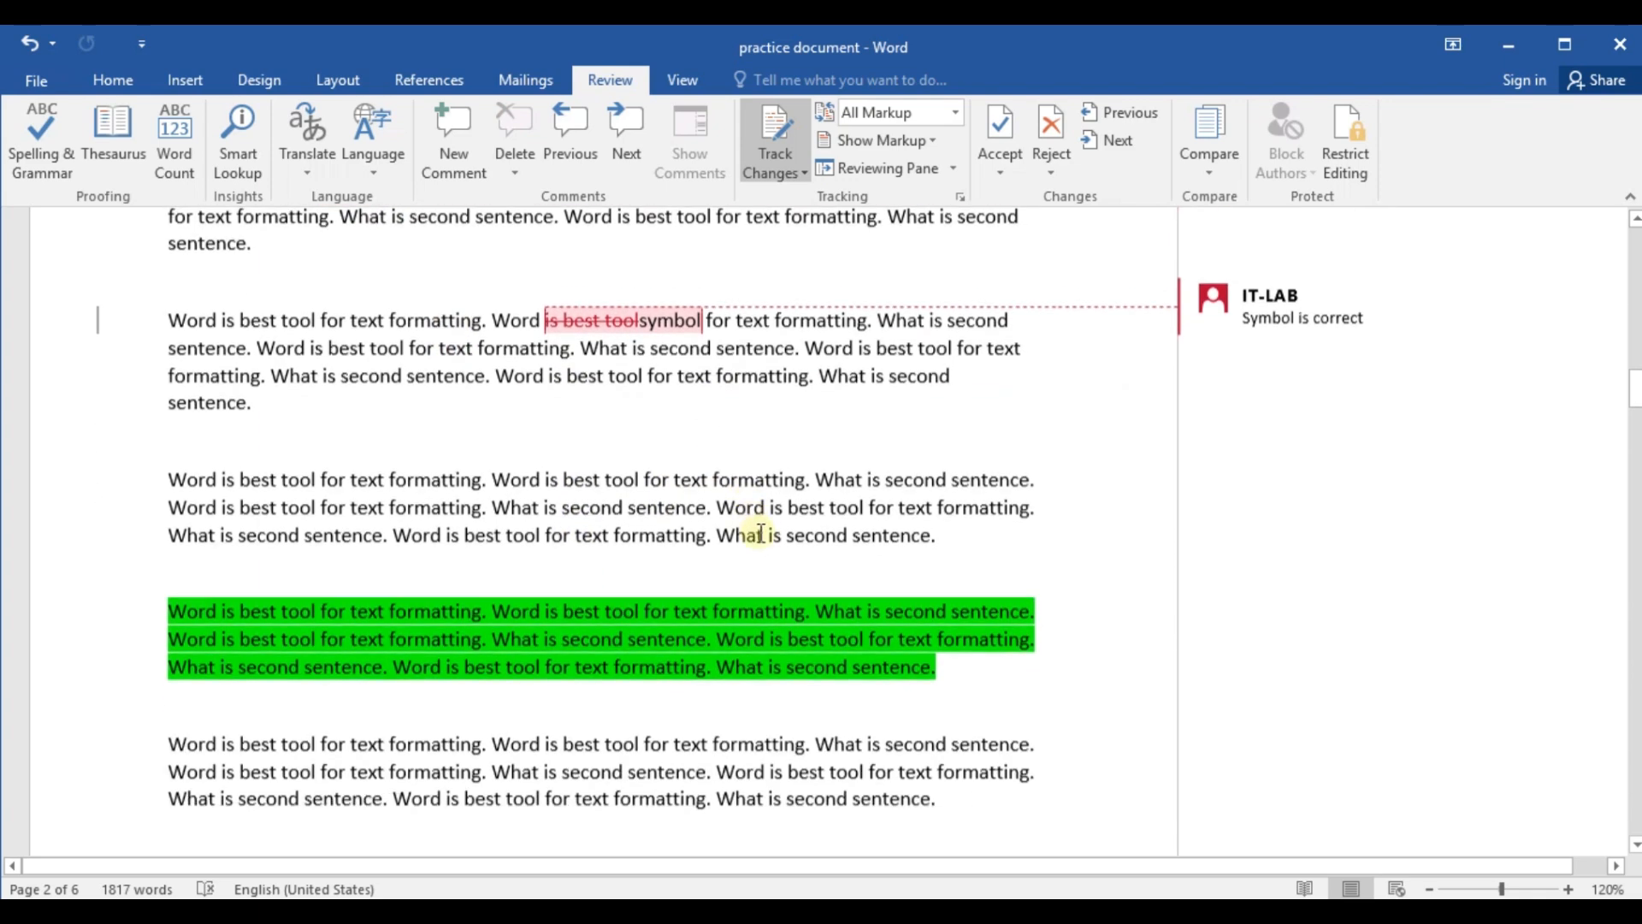
scroll(760, 534, "down", 3)
scroll(642, 570, "up", 3)
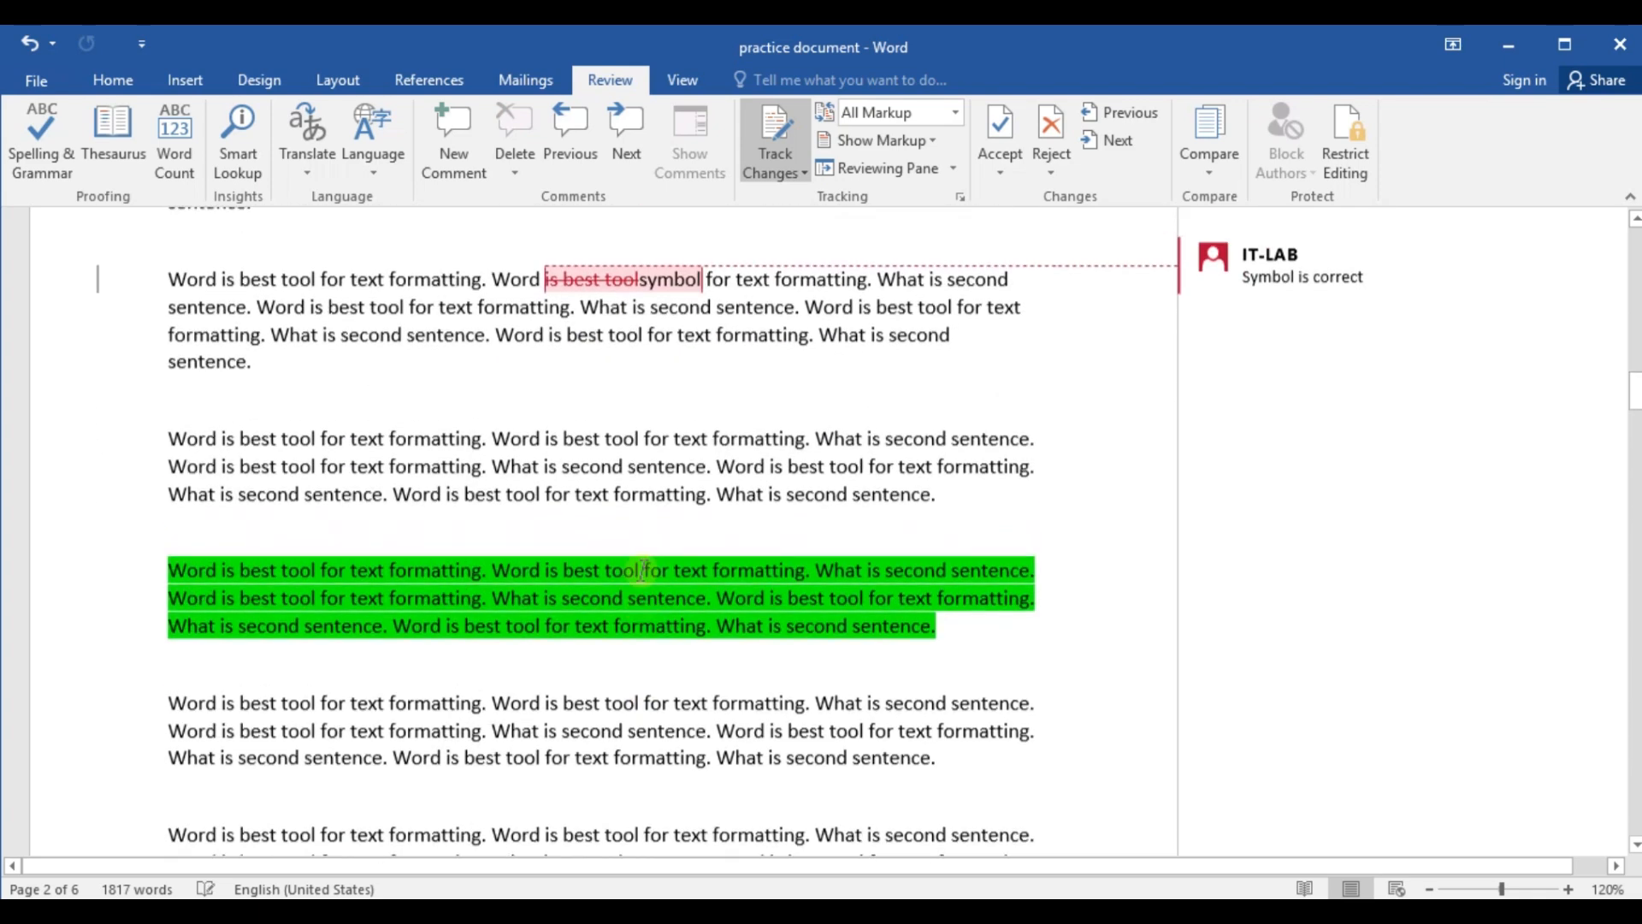
scroll(642, 570, "up", 5)
scroll(822, 540, "up", 2)
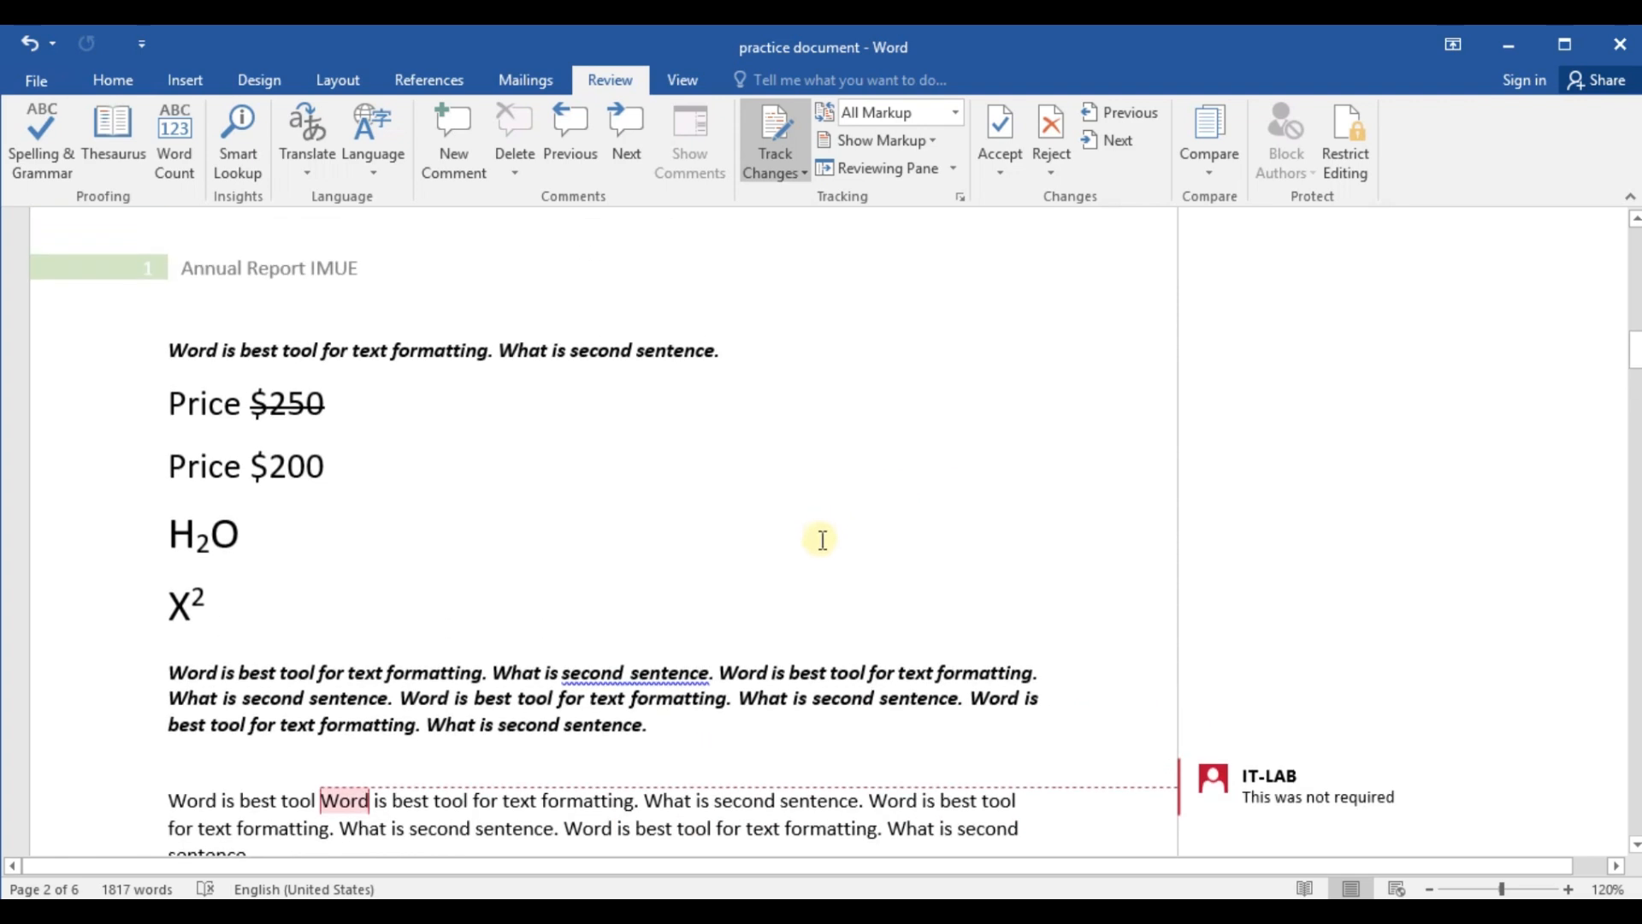
scroll(822, 540, "up", 1)
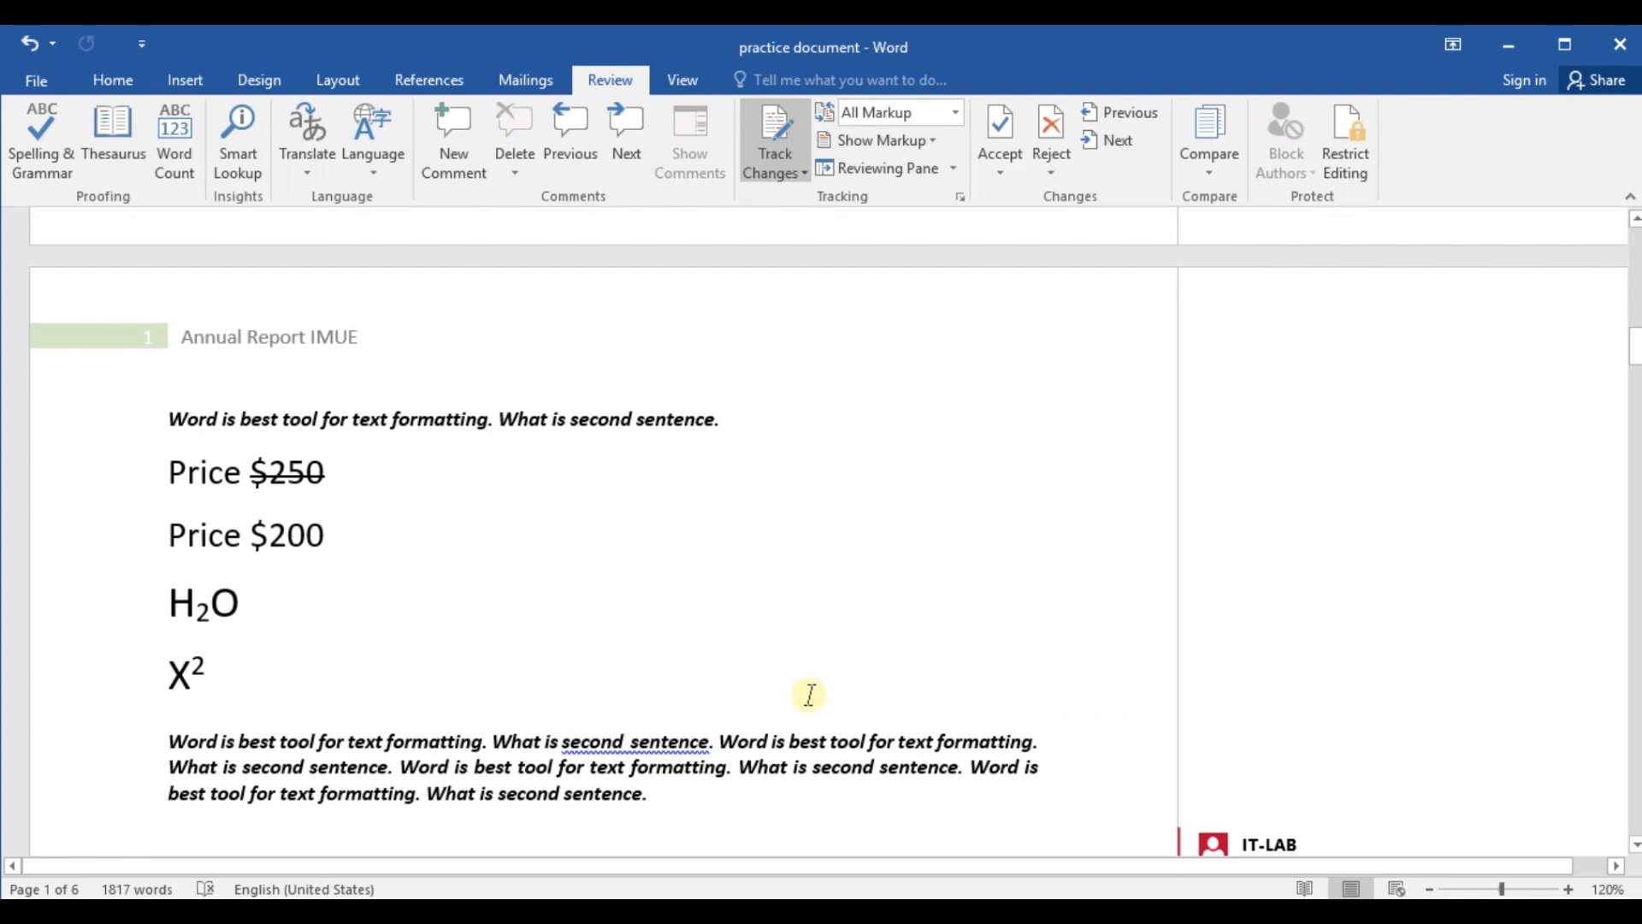
scroll(965, 718, "down", 3)
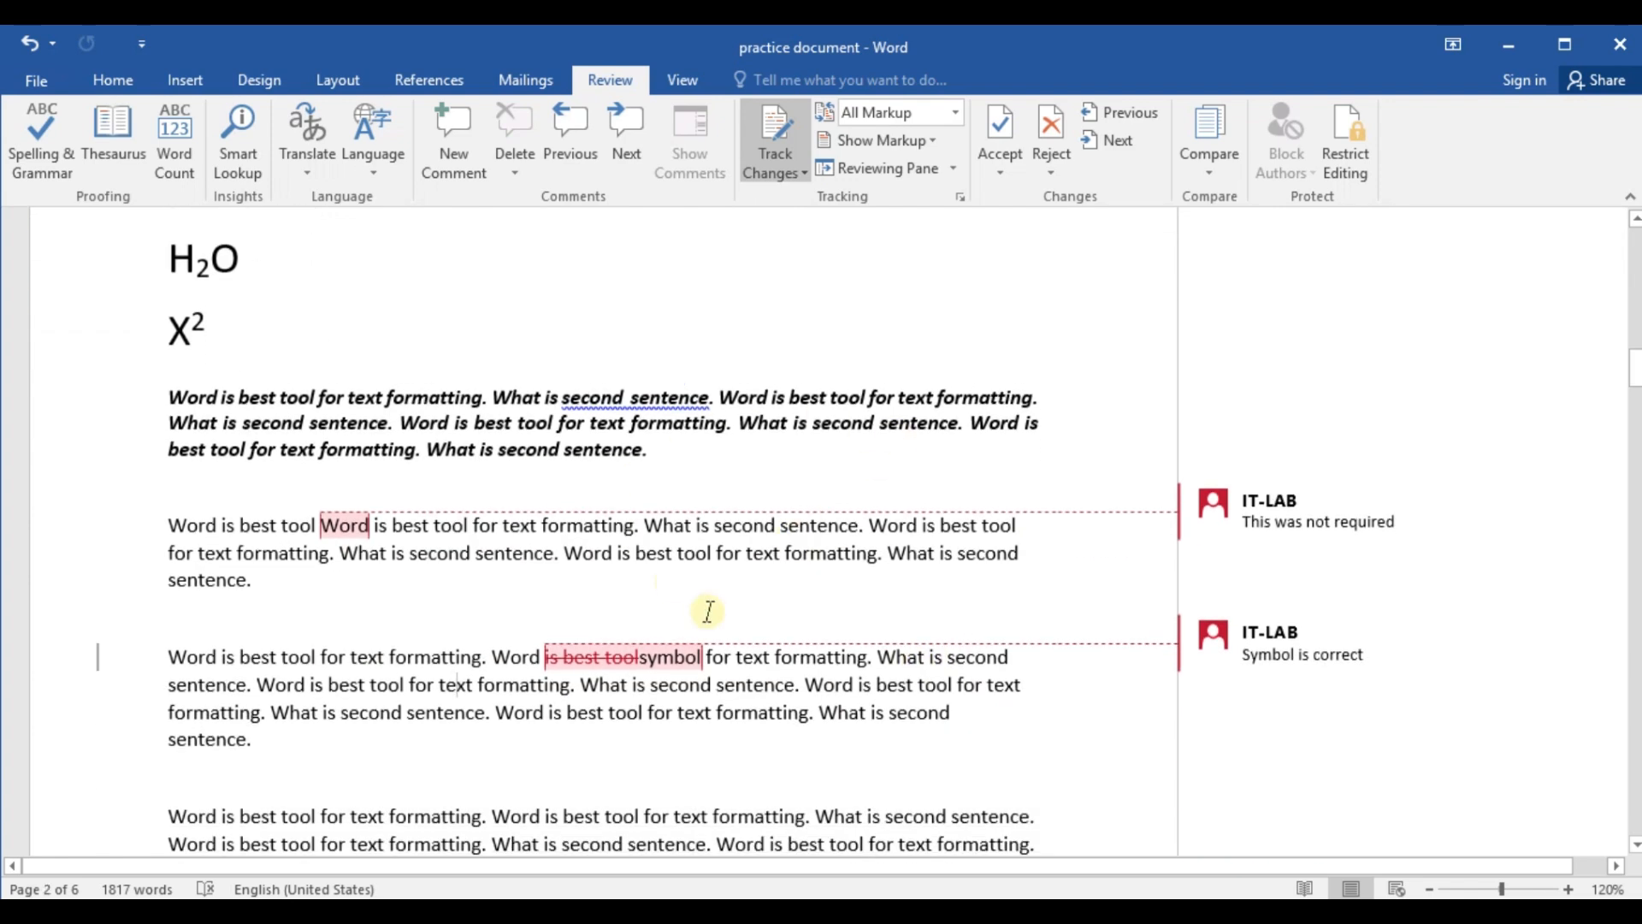
Start sharing the document by saving it to the cloud, with OneDrive as the save location
left_click(1598, 81)
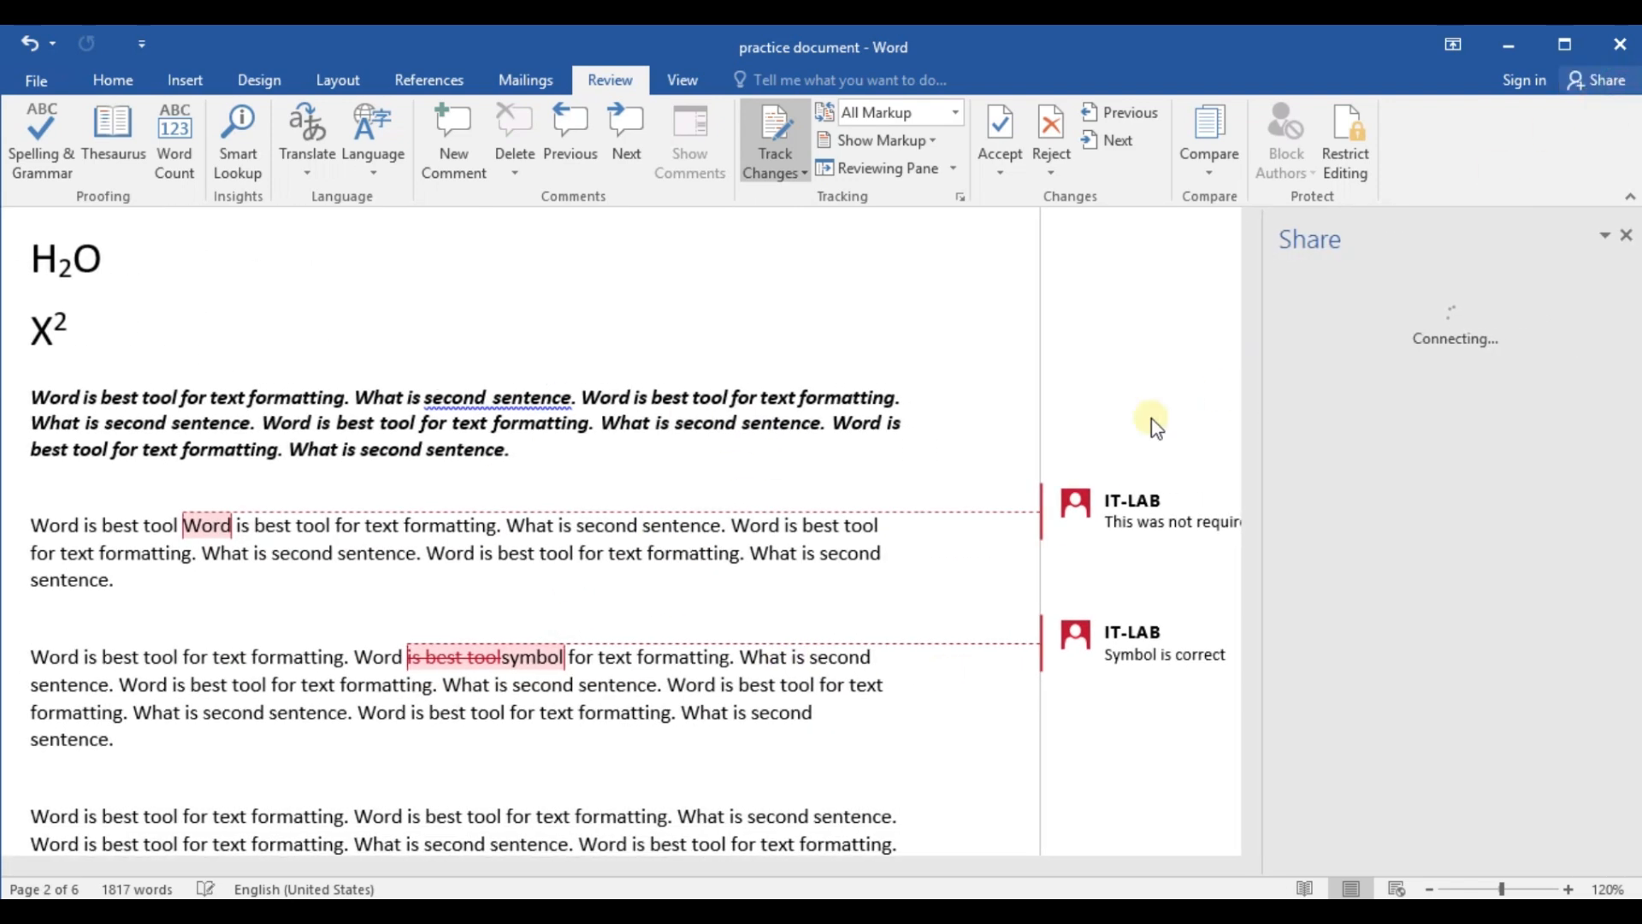
left_click(1454, 340)
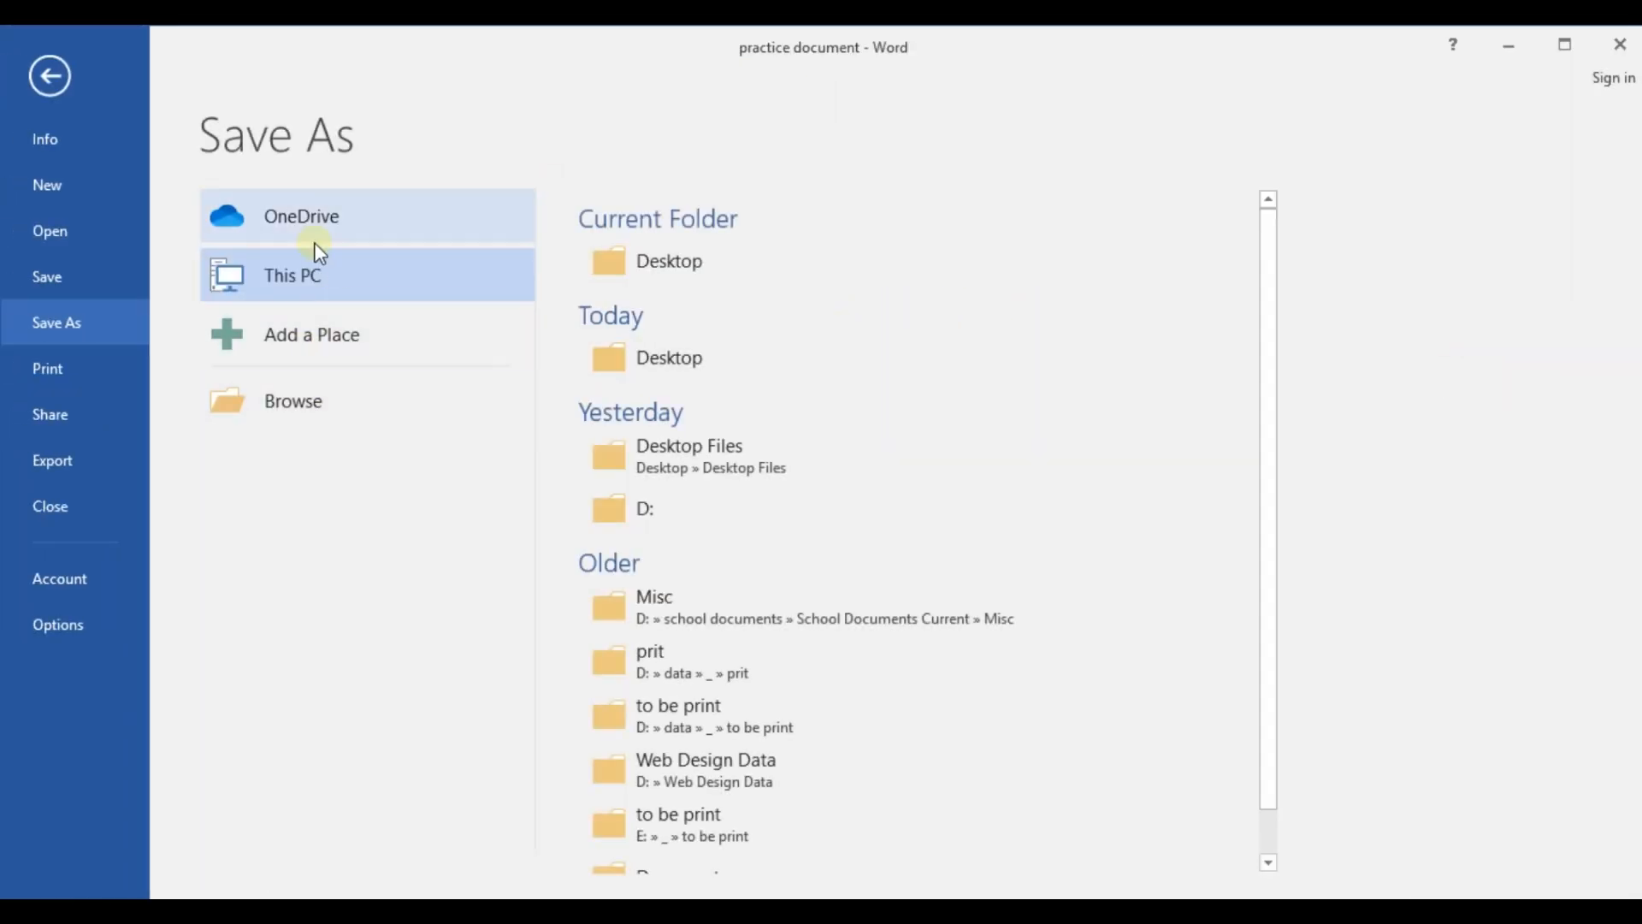
left_click(308, 219)
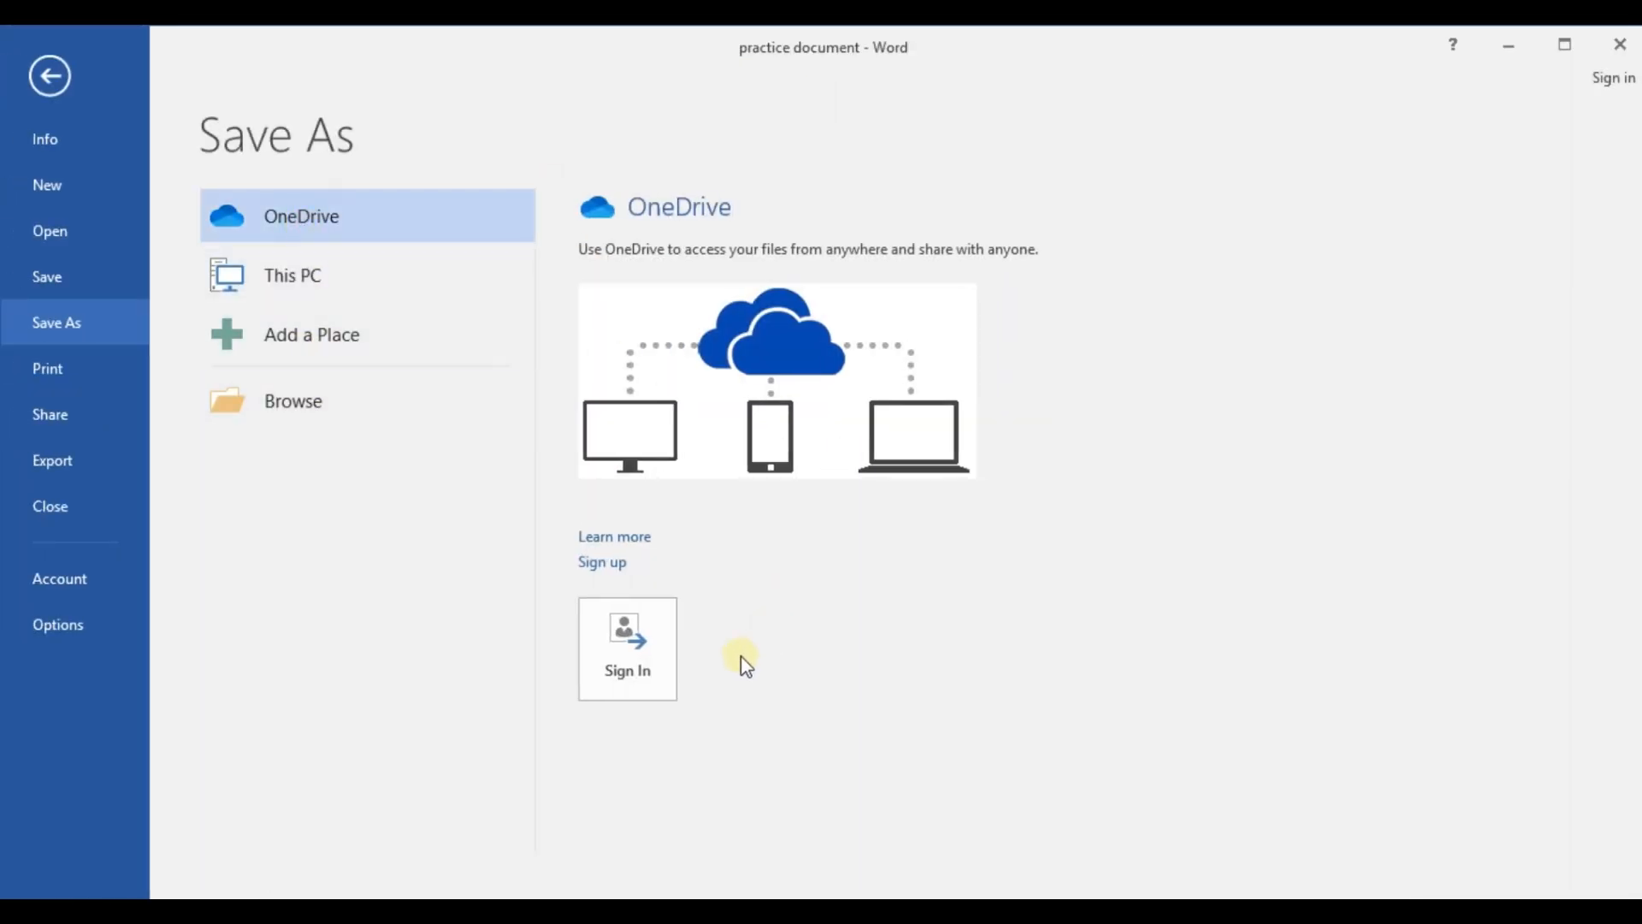
View the OneDrive sign-in form and its account field, and close it without signing in
left_click(665, 660)
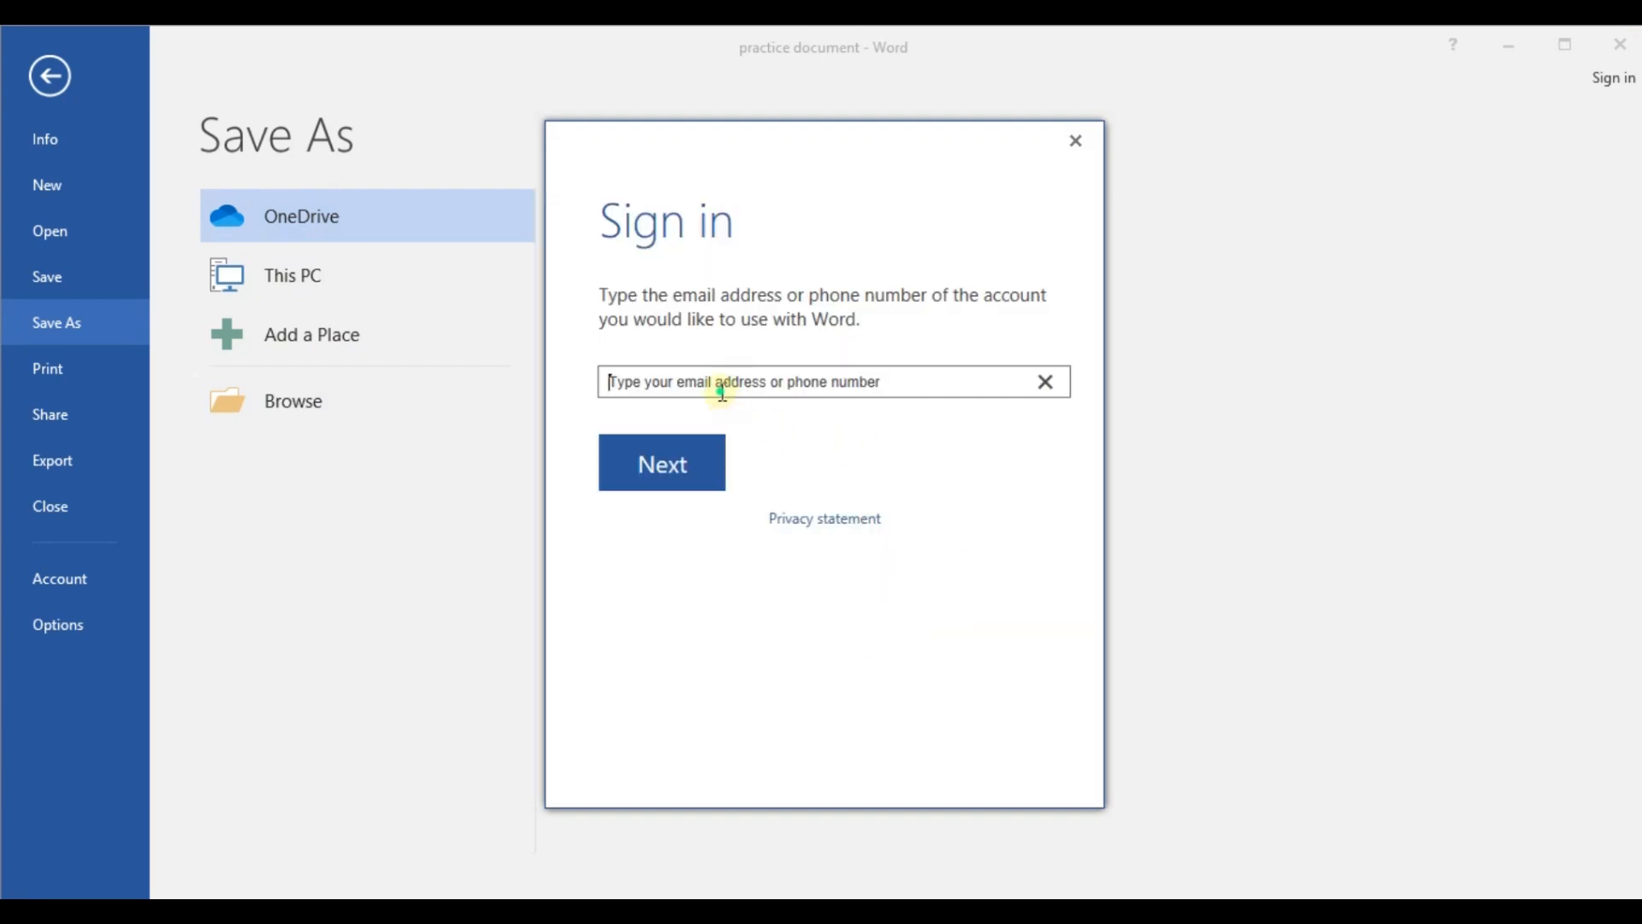
left_click(722, 393)
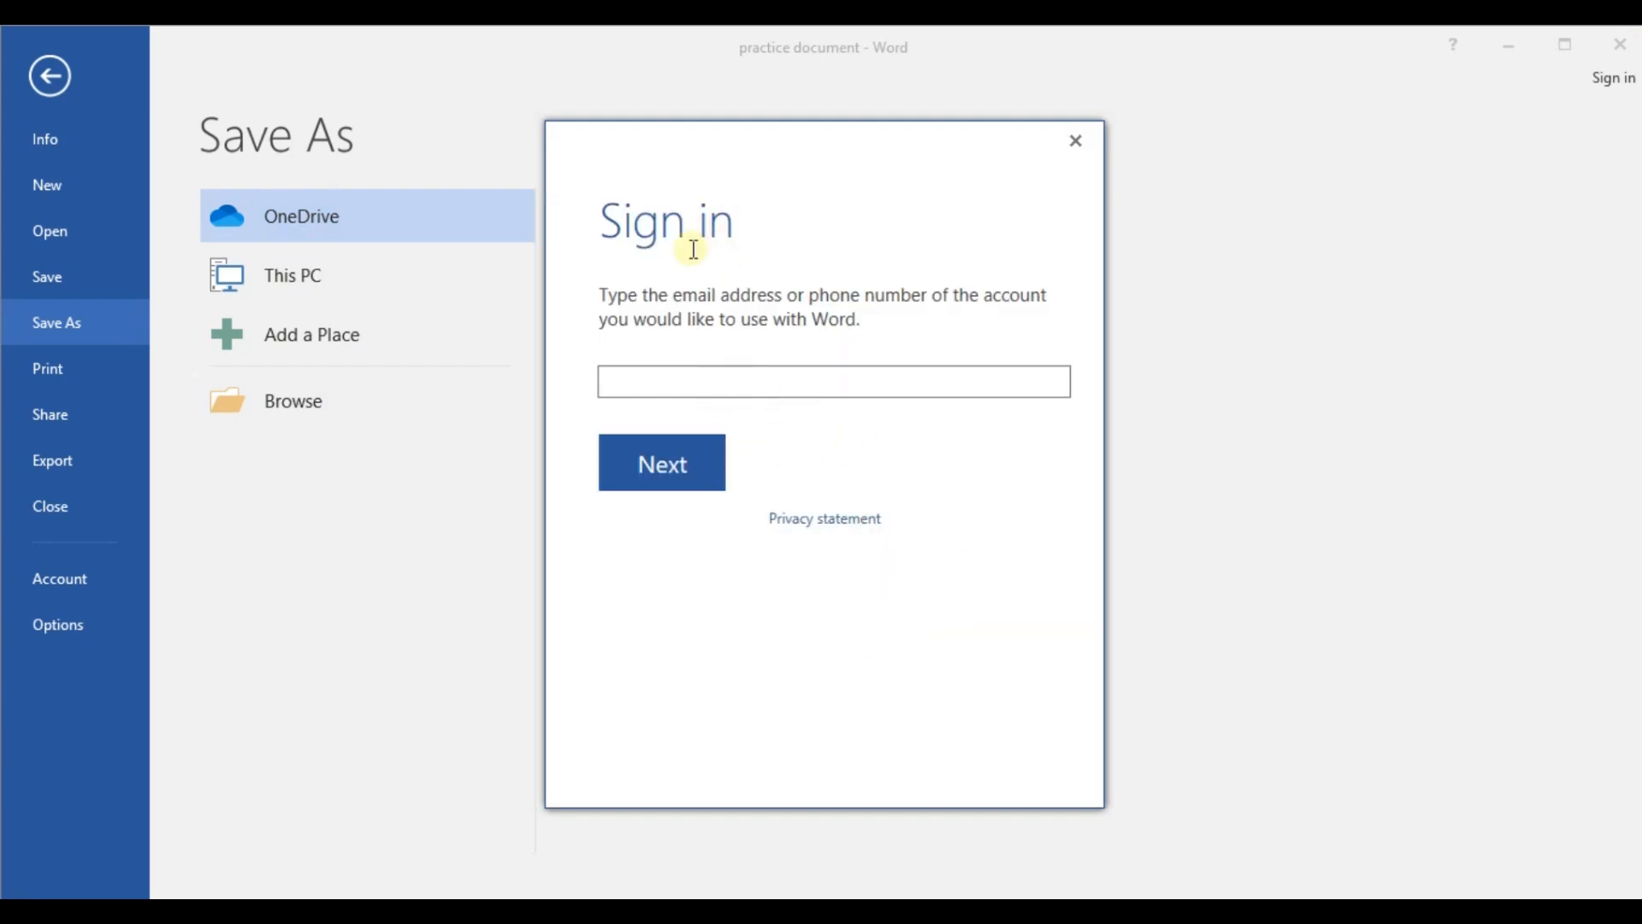
left_click(1077, 141)
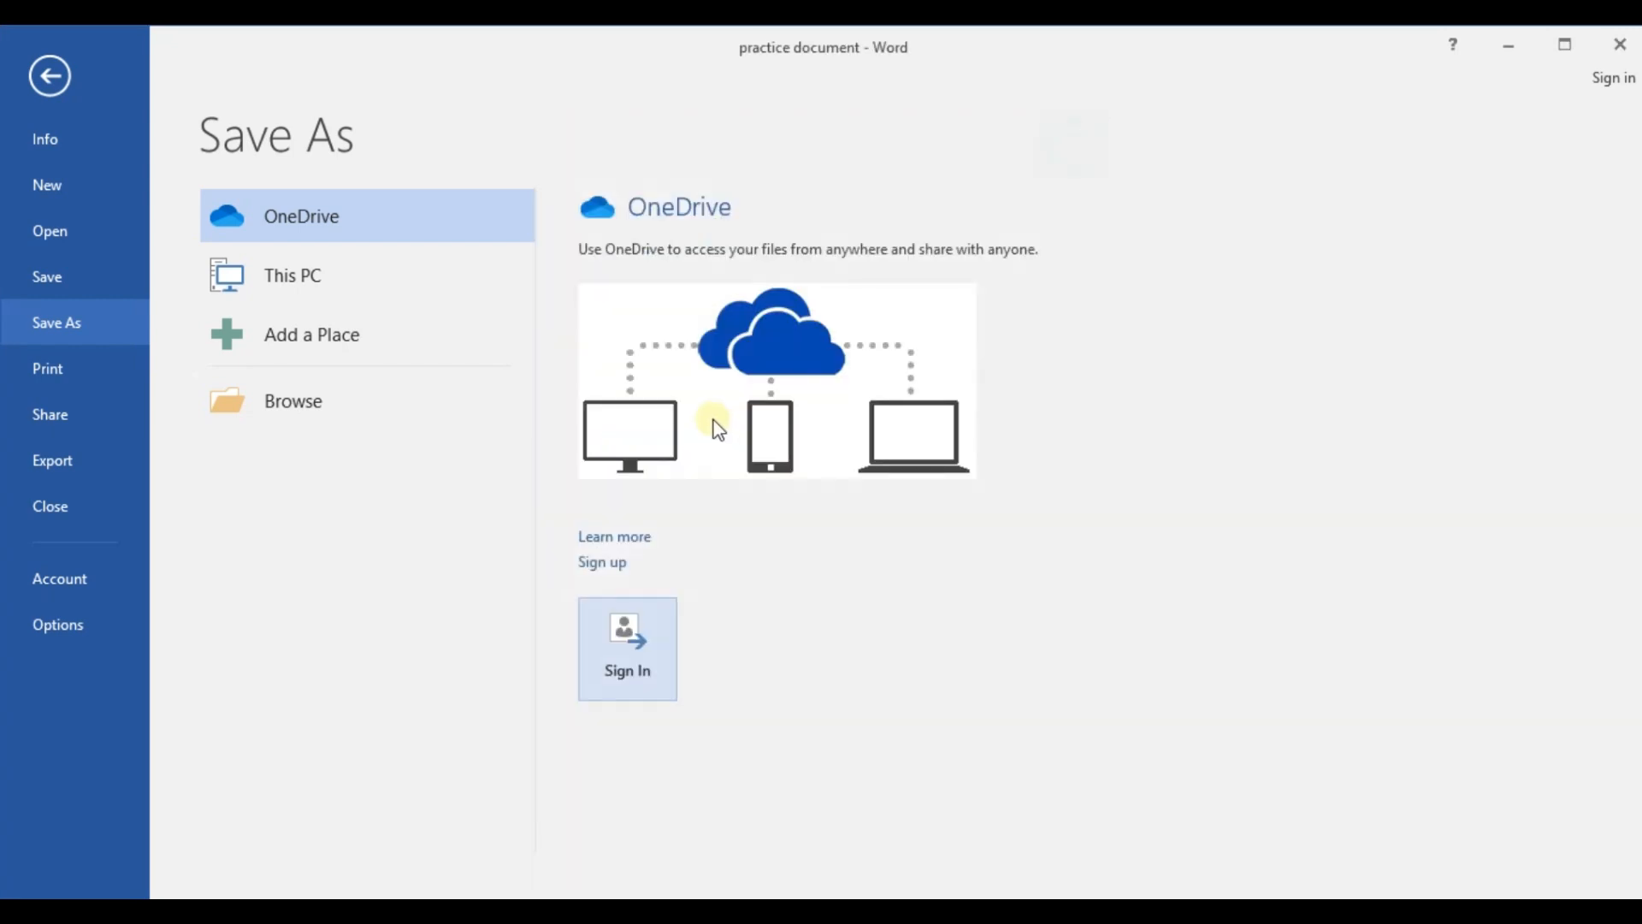
Return to the document without saving it to OneDrive, and close the Share pane
left_click(49, 77)
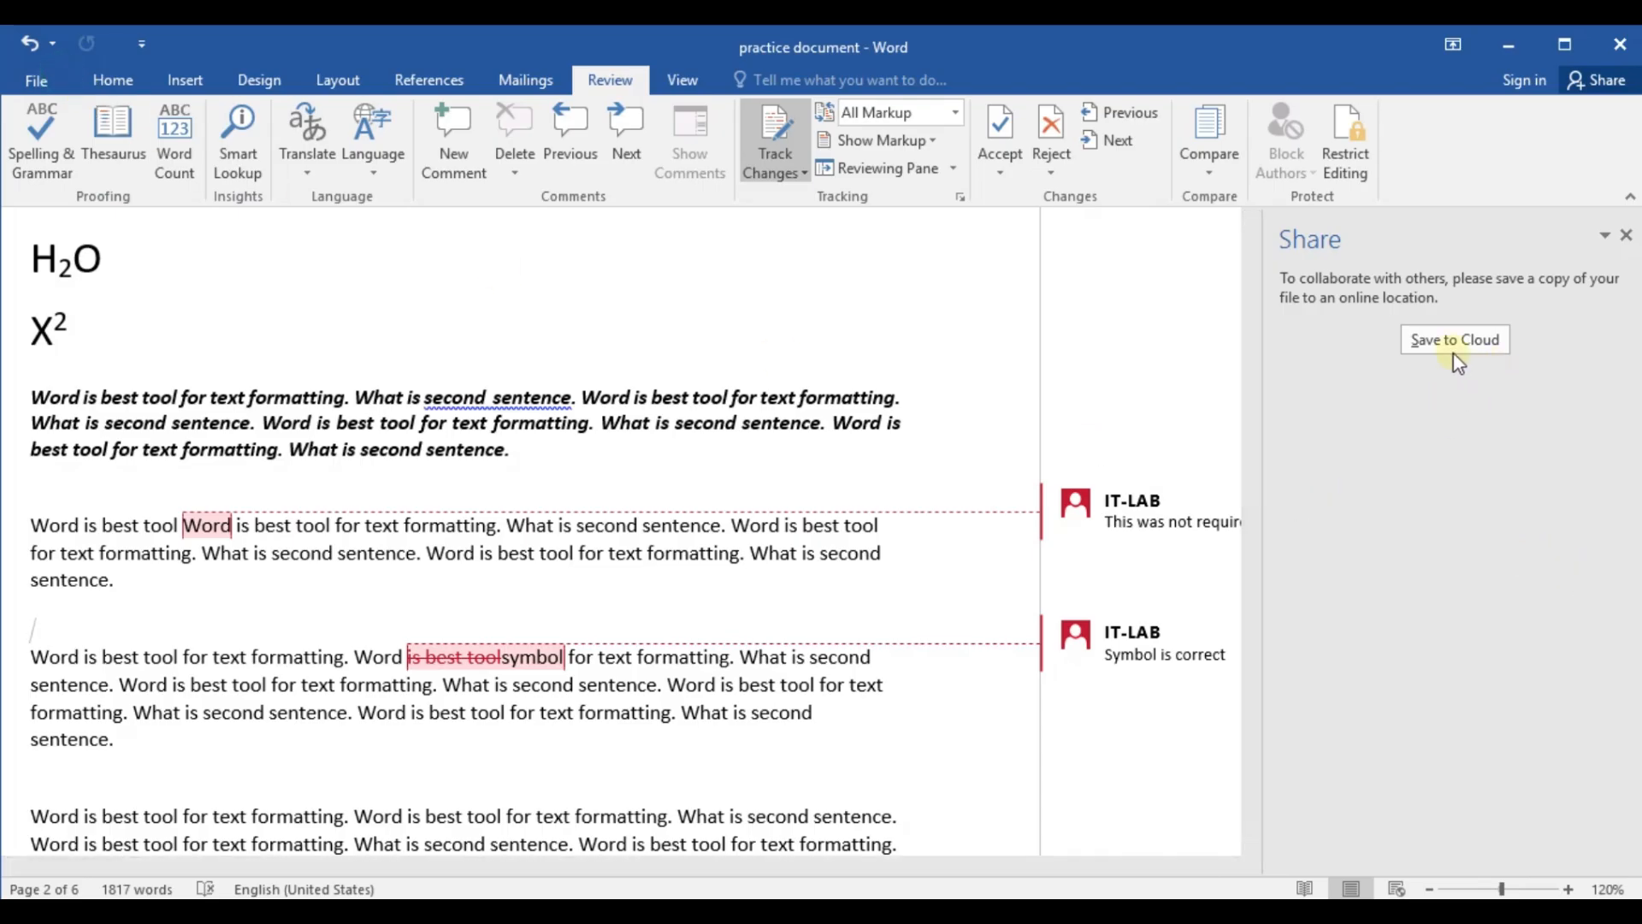
left_click(1627, 236)
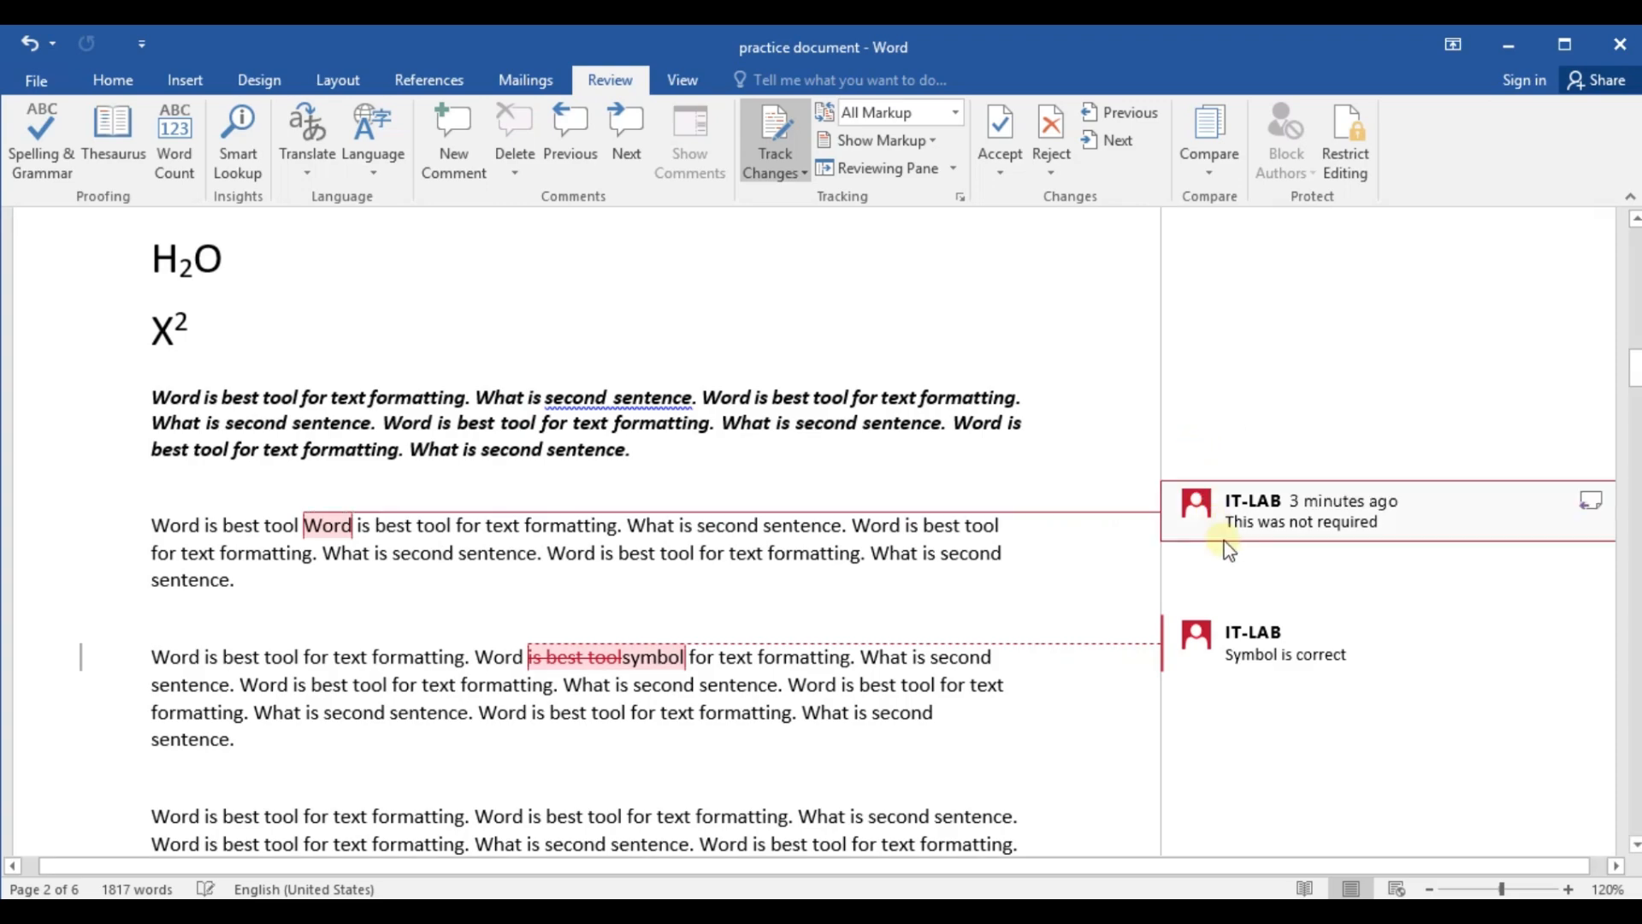
scroll(505, 675, "down", 15)
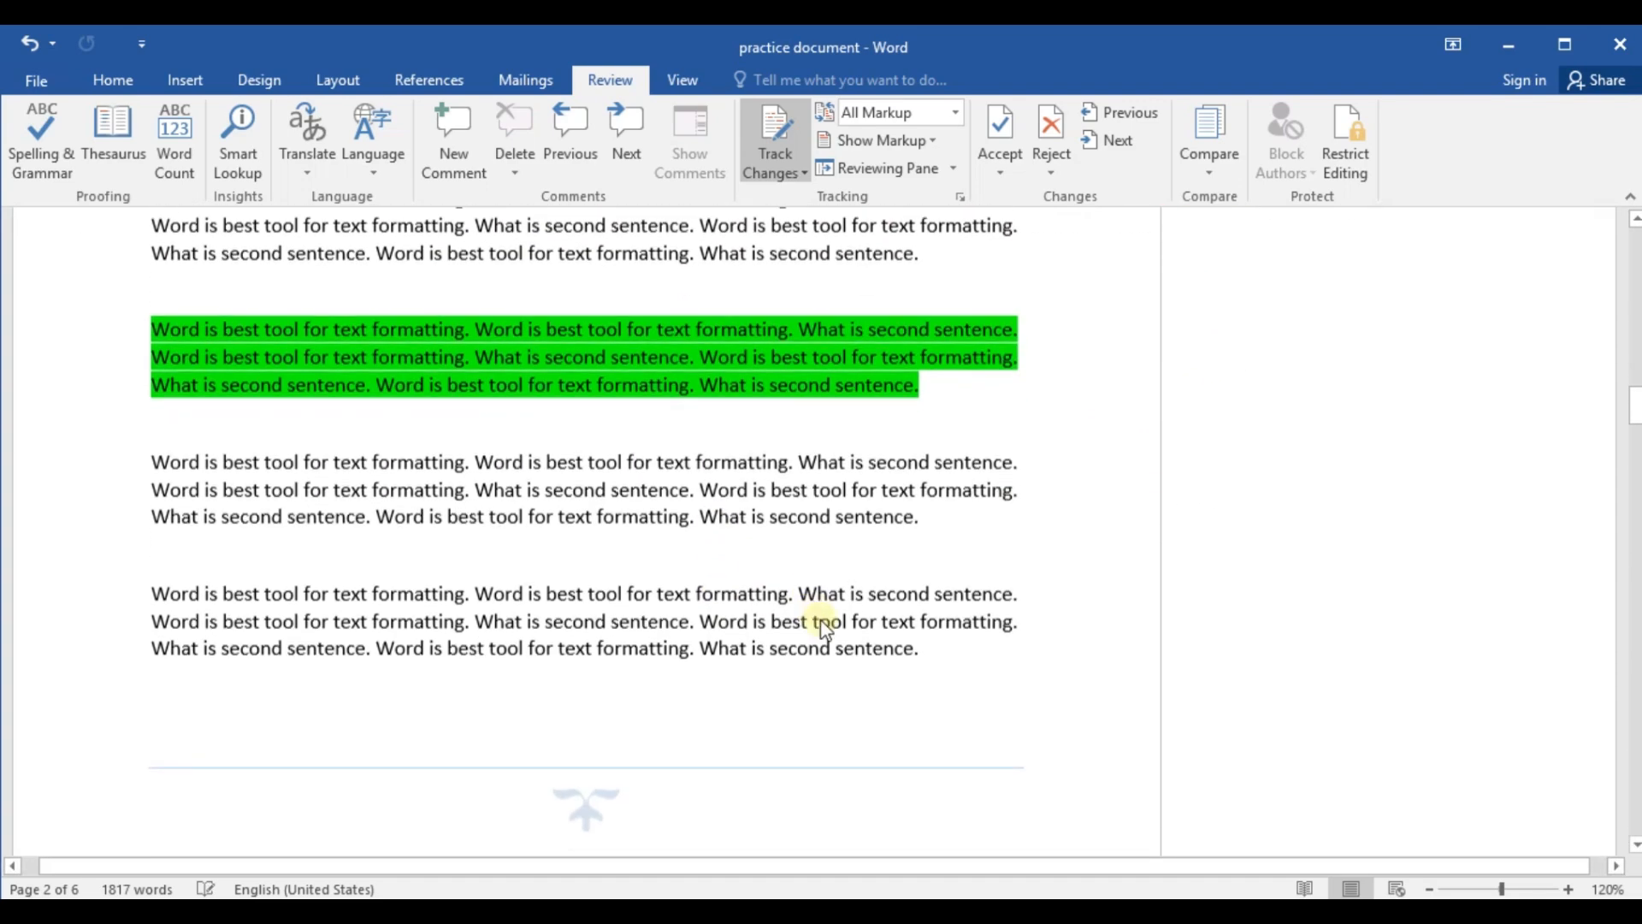
scroll(523, 652, "down", 15)
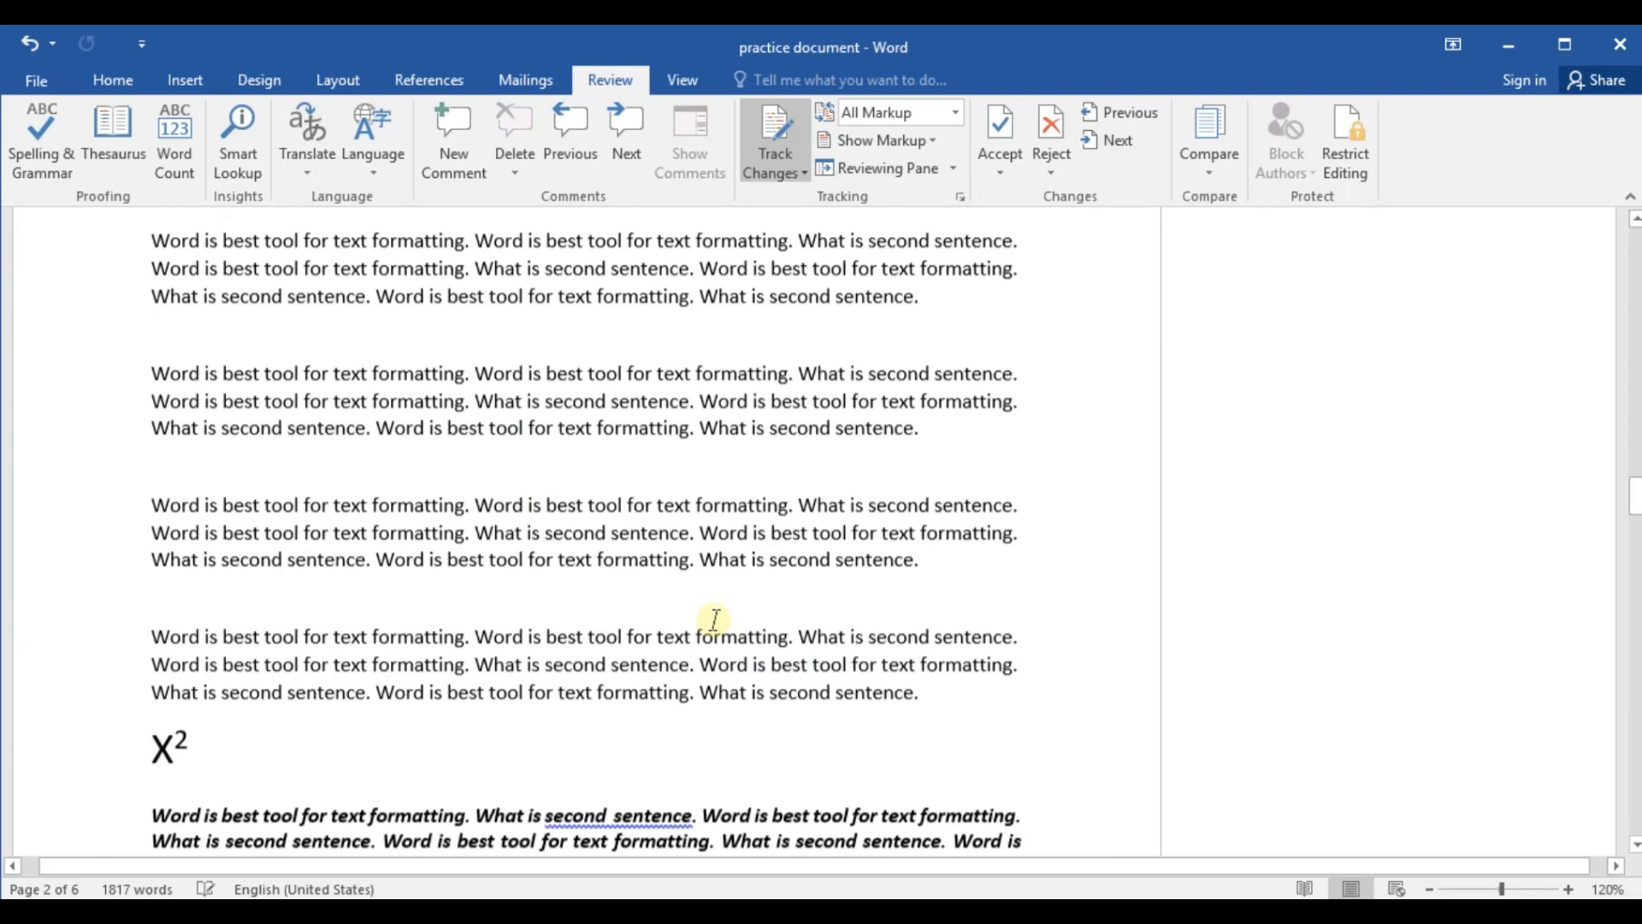
scroll(689, 527, "down", 15)
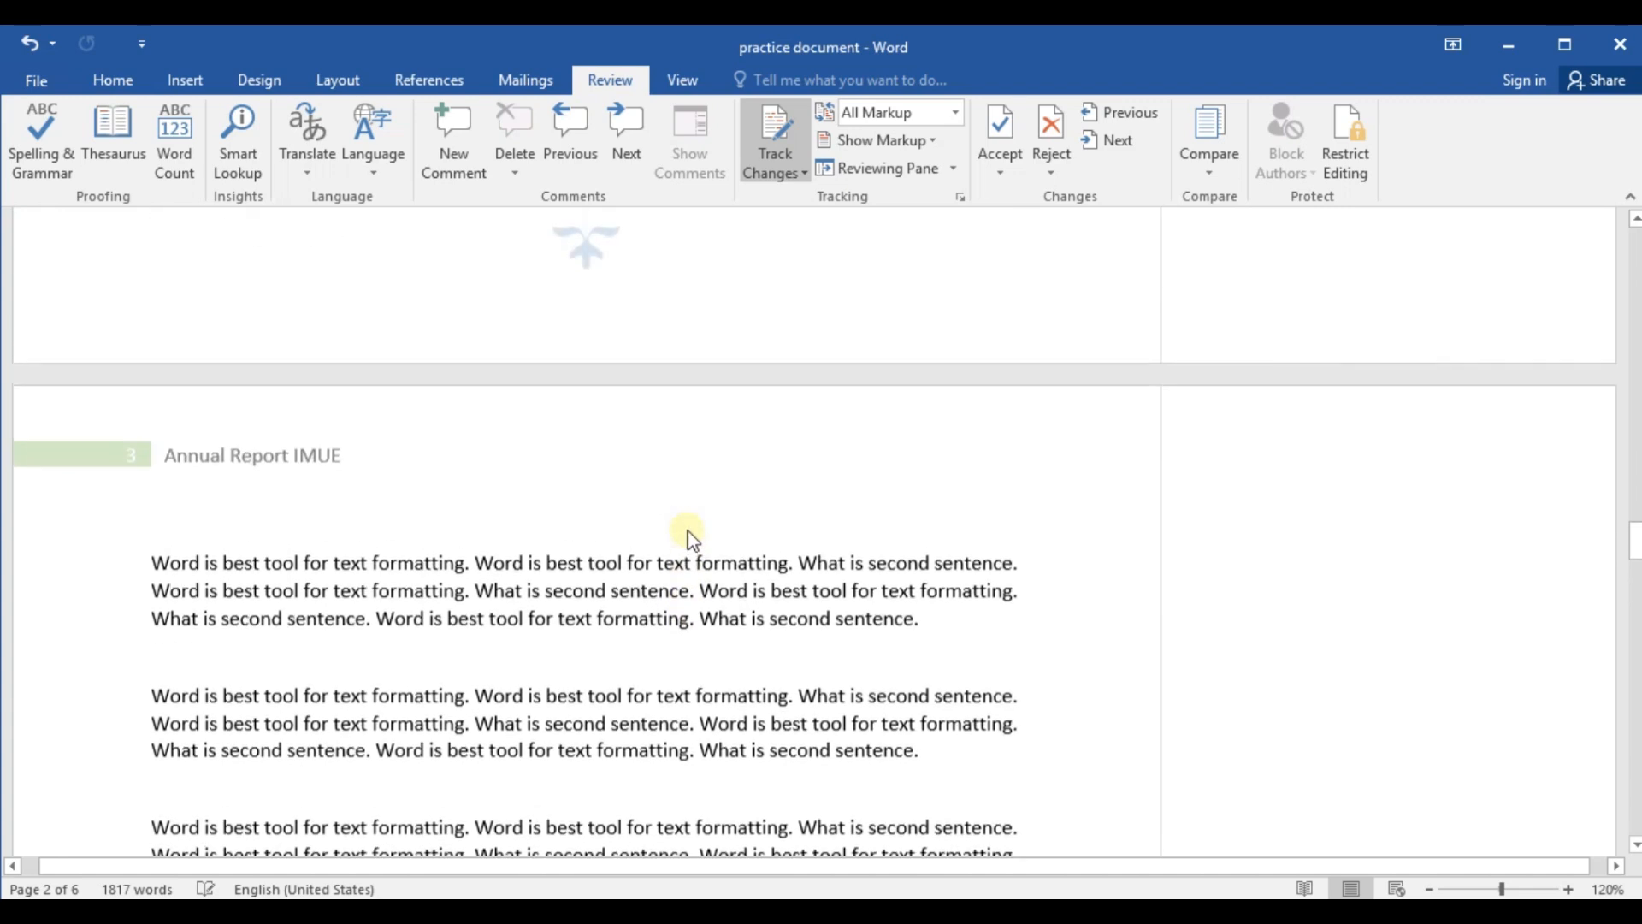
scroll(690, 527, "up", 3)
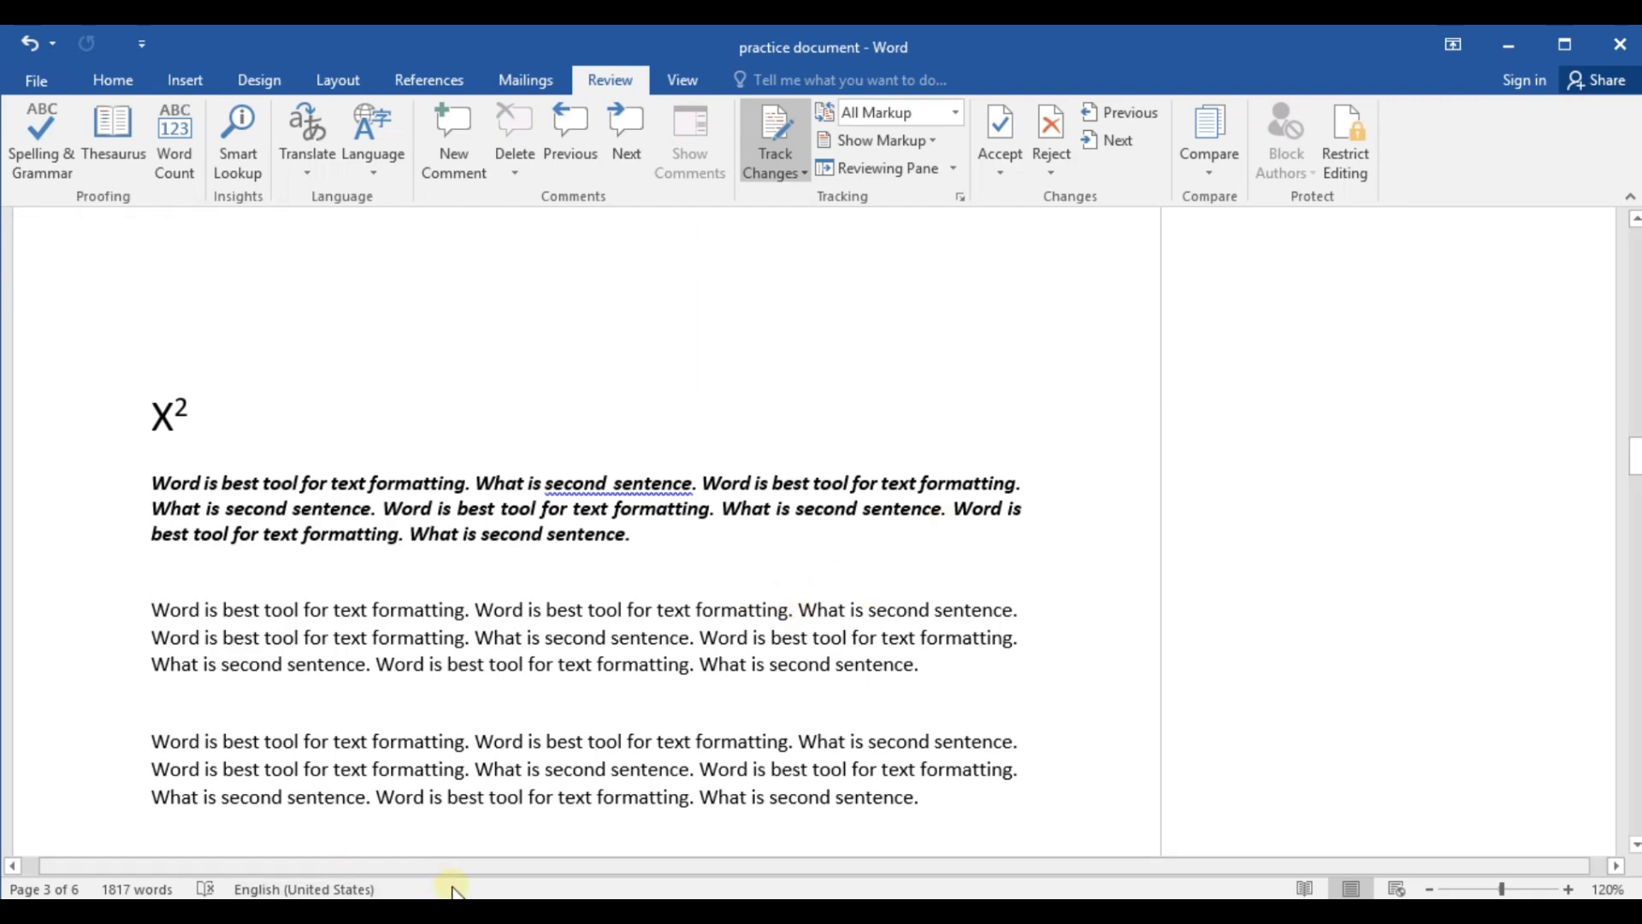
left_click(458, 913)
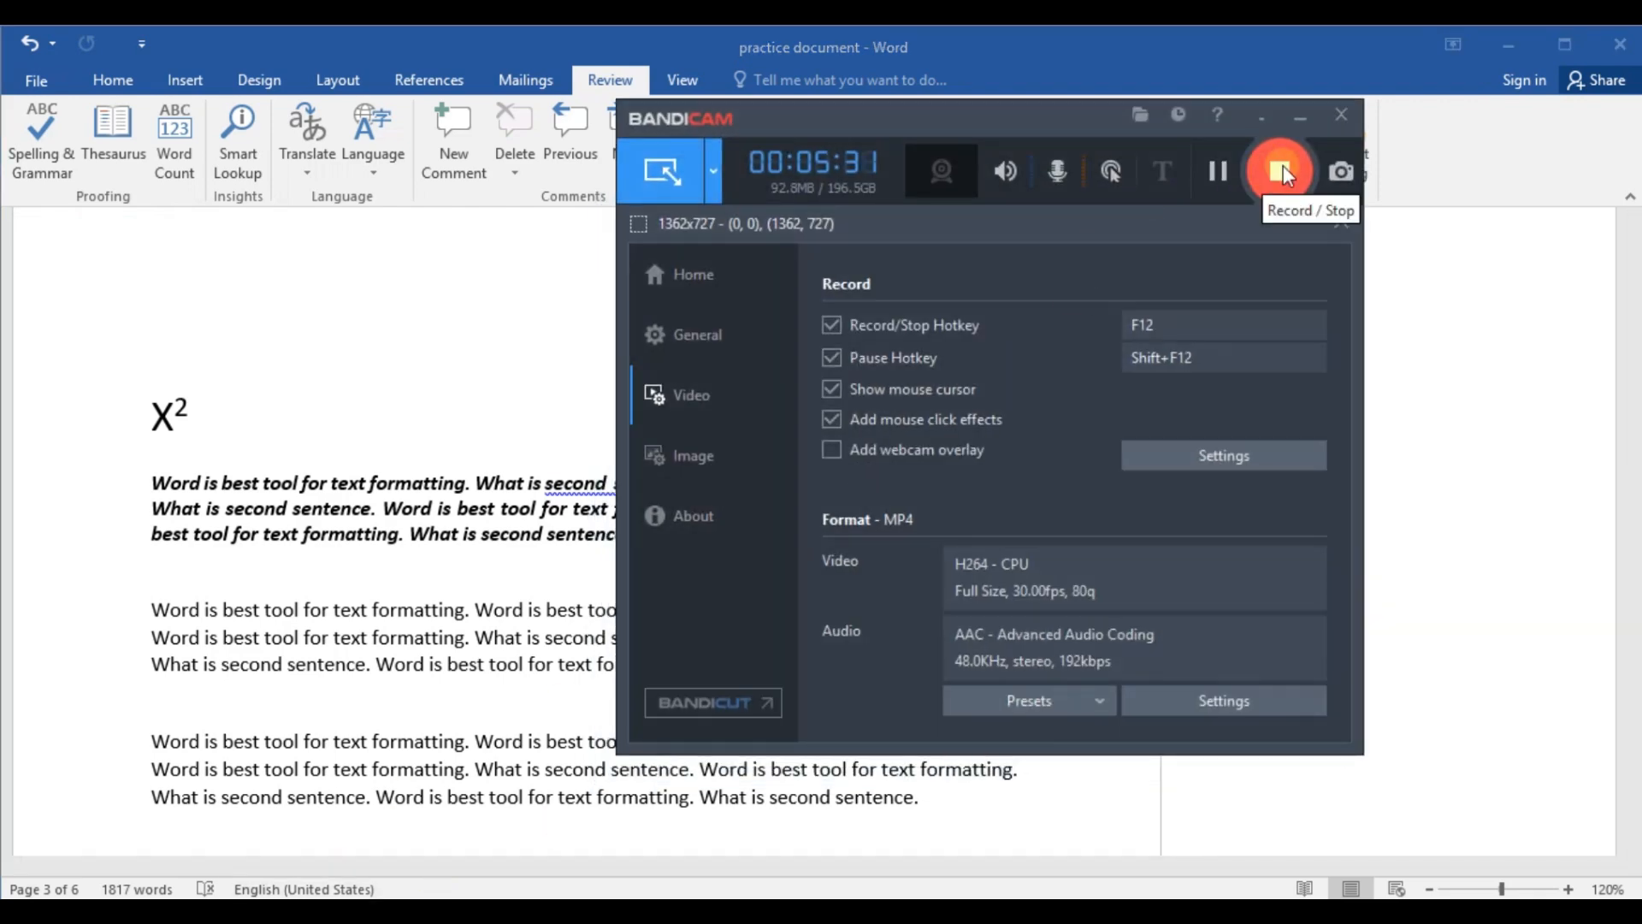